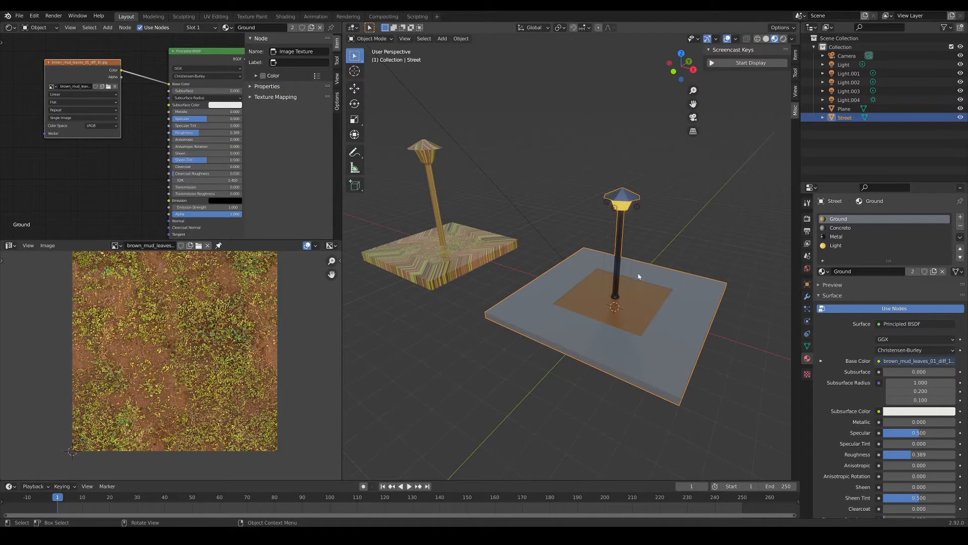
- Examine the street lamp model and the copy beside it in the 3D view from several angles and distances
{"action": "middle_click_drag", "start_coordinate": [638, 276], "coordinate": [556, 303]}
{"action": "middle_click_drag", "start_coordinate": [607, 279], "coordinate": [650, 272]}
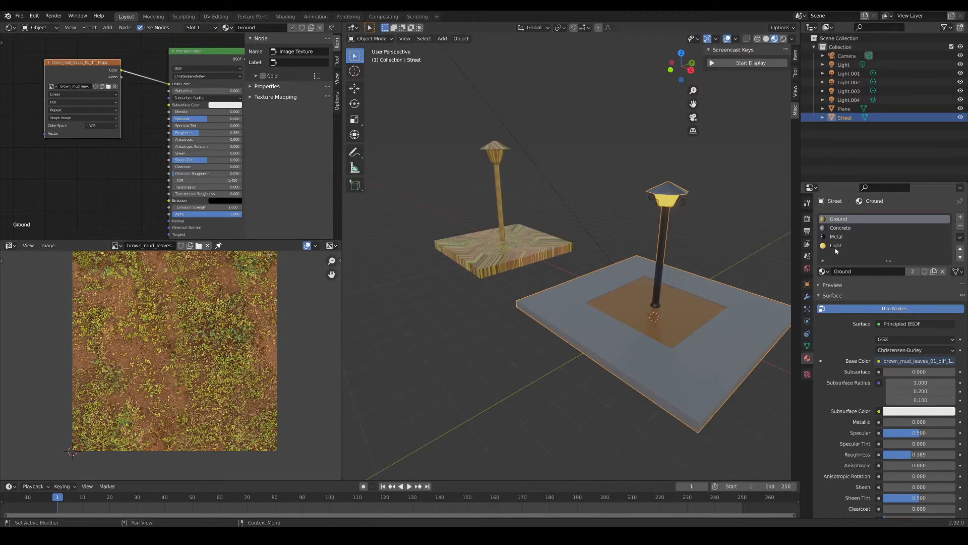
{"action": "middle_click_drag", "start_coordinate": [600, 290], "coordinate": [607, 312]}
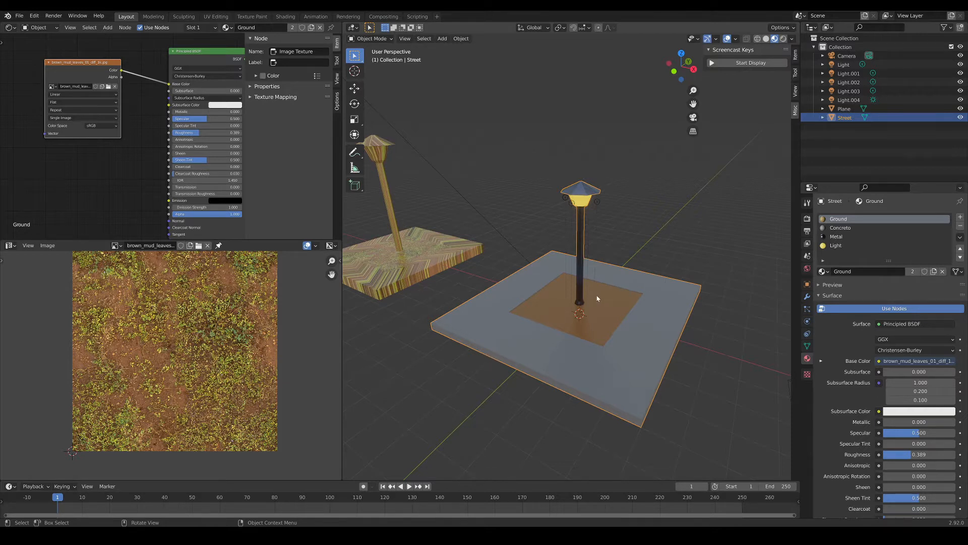
{"action": "middle_click_drag", "start_coordinate": [577, 313], "coordinate": [616, 277]}
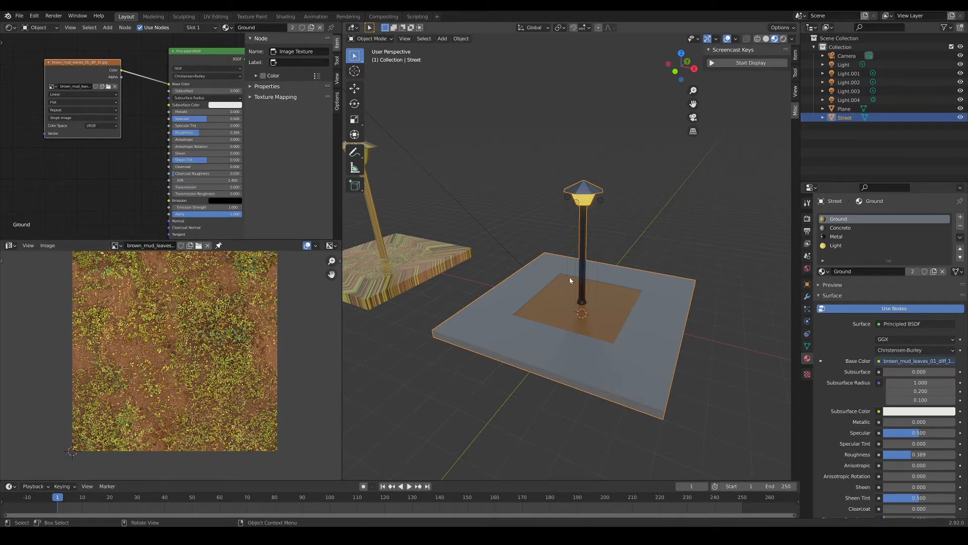
{"action": "middle_click_drag", "start_coordinate": [570, 280], "coordinate": [646, 259], "text": "shift"}
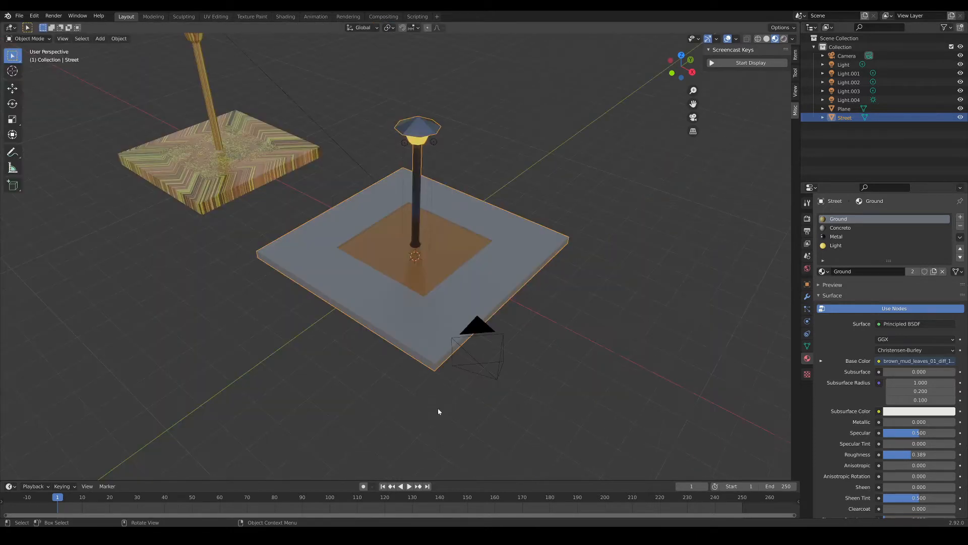
{"action": "scroll", "coordinate": [438, 255], "scroll_direction": "up", "scroll_amount": 5}
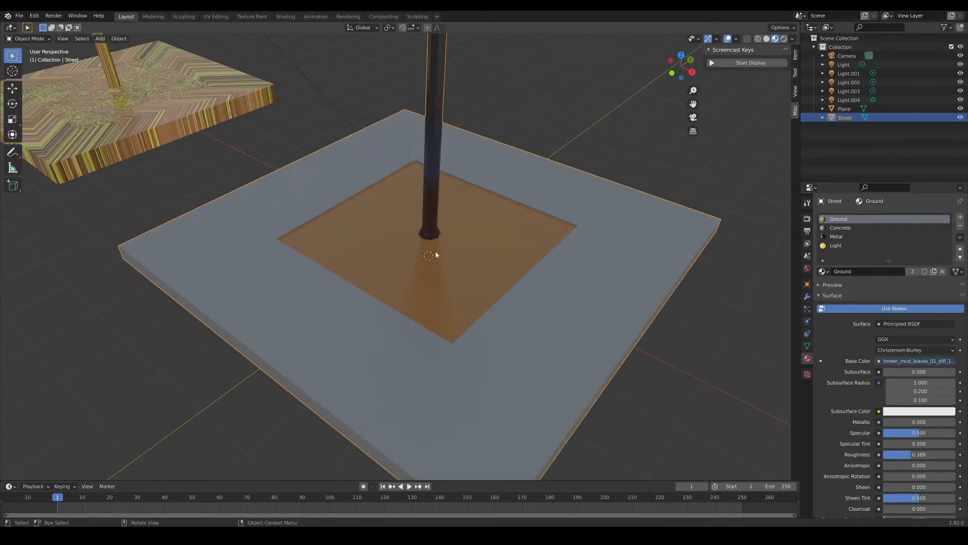
{"action": "scroll", "coordinate": [480, 259], "scroll_direction": "down", "scroll_amount": 5}
{"action": "middle_click_drag", "start_coordinate": [480, 259], "coordinate": [481, 316], "text": "shift"}
{"action": "scroll", "coordinate": [270, 110], "scroll_direction": "up", "scroll_amount": 3}
{"action": "scroll", "coordinate": [603, 221], "scroll_direction": "down", "scroll_amount": 3}
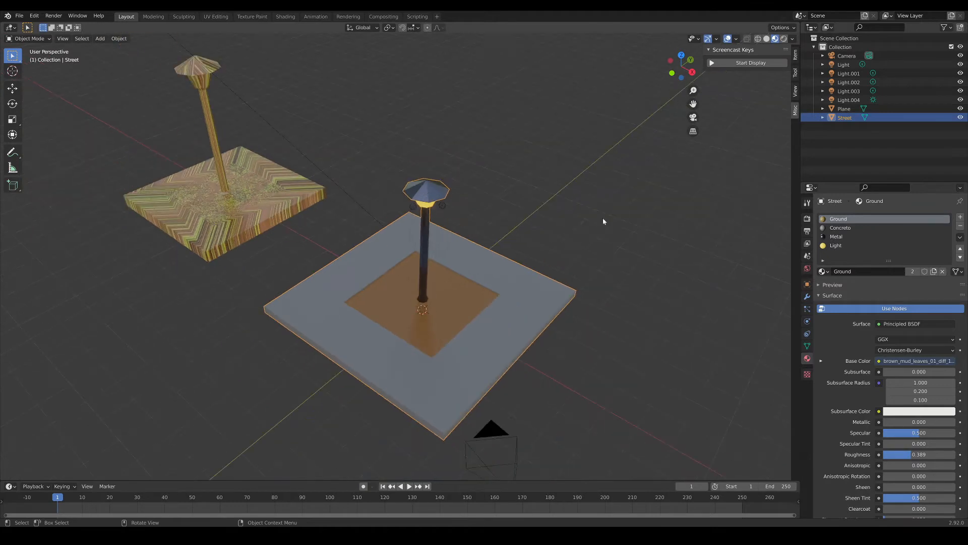
{"action": "scroll", "coordinate": [373, 258], "scroll_direction": "up", "scroll_amount": 1}
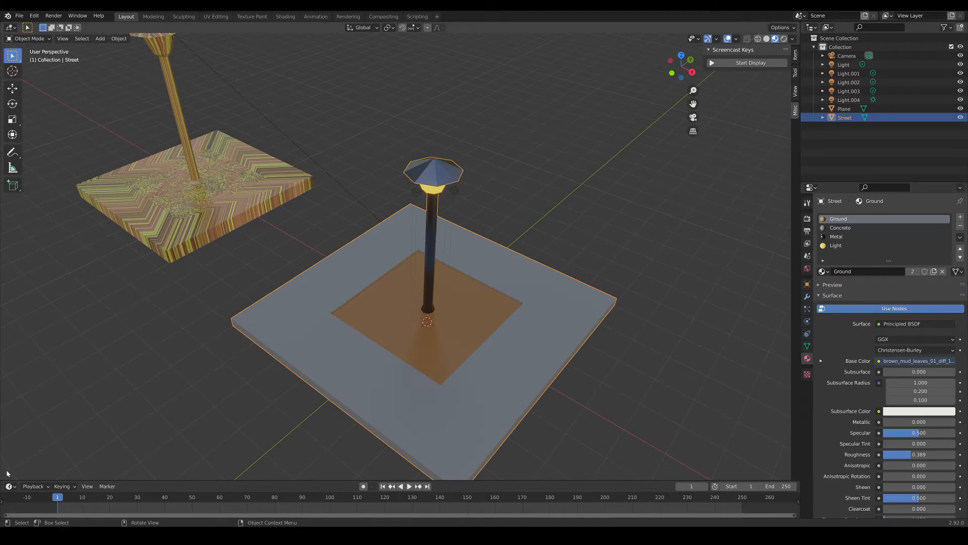
- Split the 3D viewport into two side-by-side areas and turn the new one into a Shader Editor
{"action": "left_click_drag", "start_coordinate": [6, 475], "coordinate": [376, 432]}
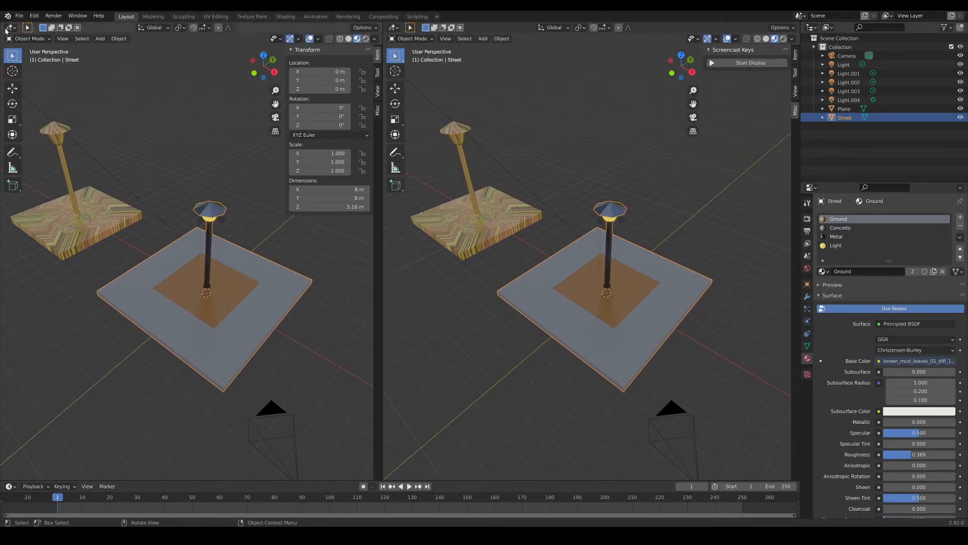
{"action": "left_click", "coordinate": [8, 28]}
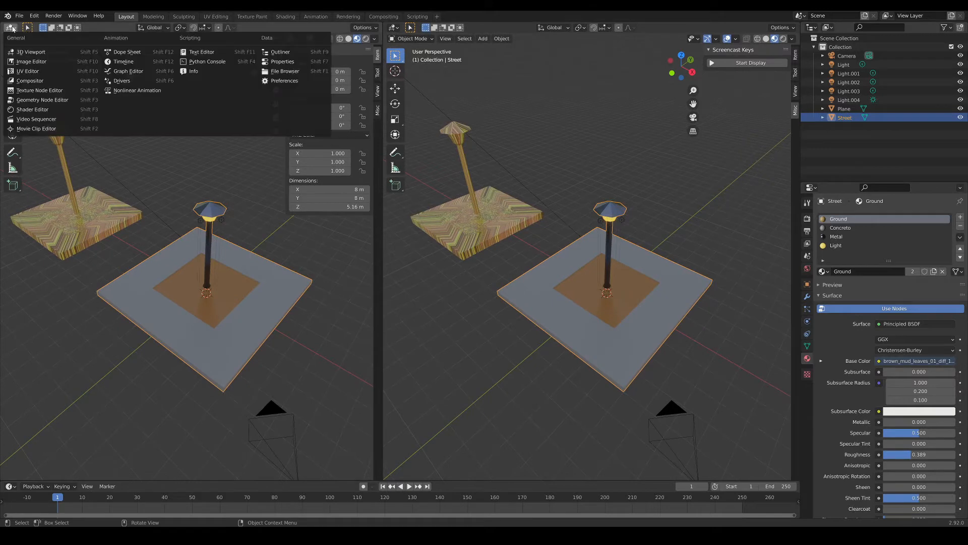
{"action": "left_click", "coordinate": [32, 110]}
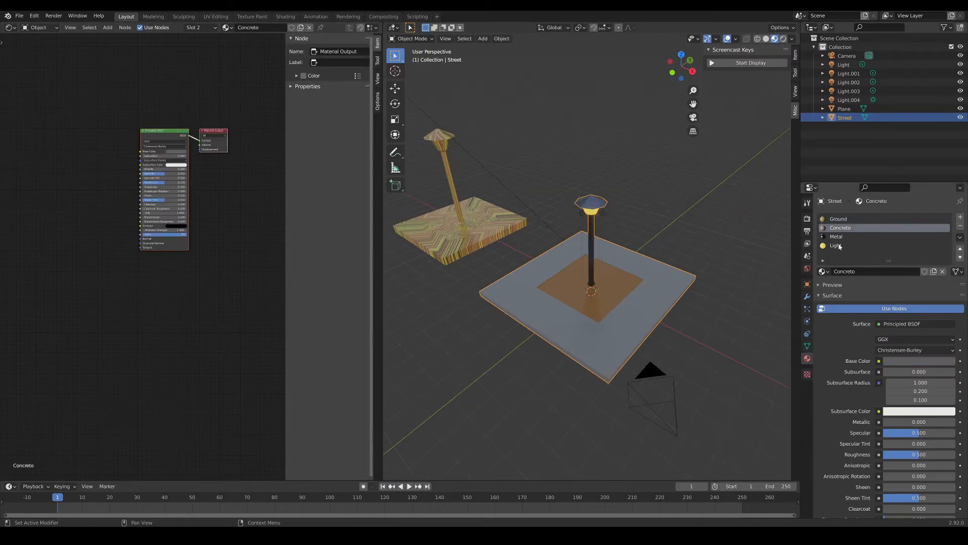
- Review the shader nodes of the Light, Metal and Concreto materials, ending on the Ground material's nodes
{"action": "left_click", "coordinate": [837, 245]}
{"action": "left_click", "coordinate": [838, 237]}
{"action": "left_click", "coordinate": [840, 228]}
{"action": "left_click", "coordinate": [840, 220]}
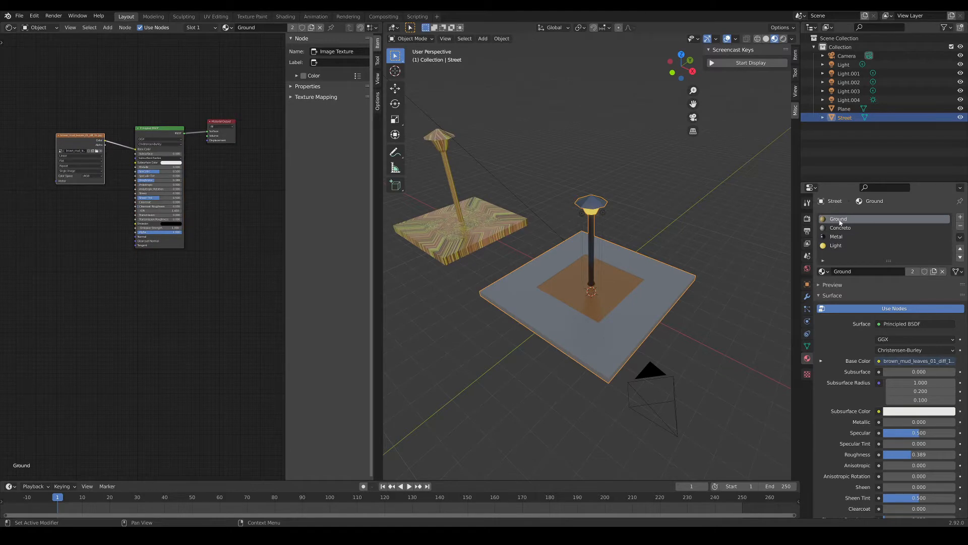
{"action": "scroll", "coordinate": [539, 292], "scroll_direction": "up", "scroll_amount": 2}
{"action": "scroll", "coordinate": [167, 169], "scroll_direction": "up", "scroll_amount": 3}
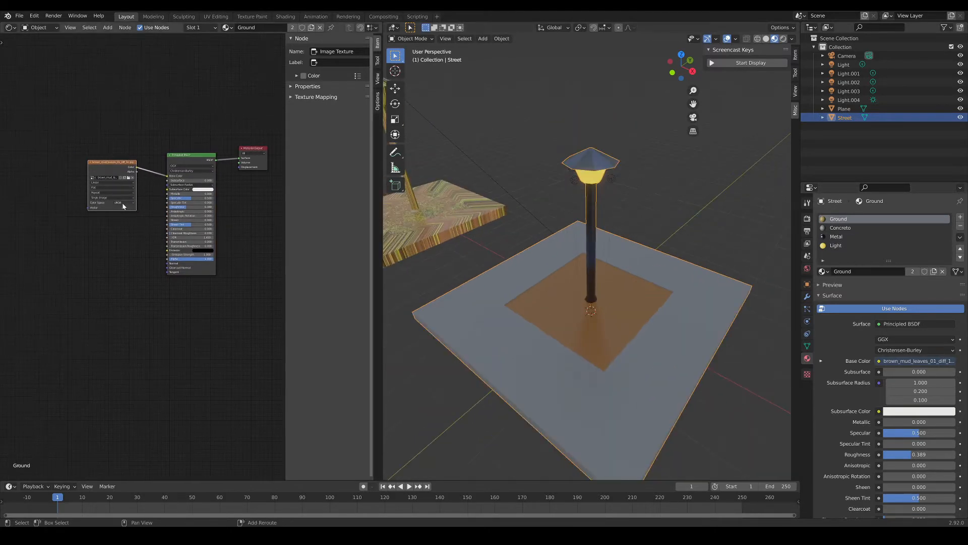
{"action": "scroll", "coordinate": [145, 157], "scroll_direction": "down", "scroll_amount": 2}
{"action": "middle_click_drag", "start_coordinate": [201, 141], "coordinate": [181, 153]}
{"action": "left_click_drag", "start_coordinate": [181, 153], "coordinate": [281, 298]}
- Add a second Image Texture node above the existing one in the Ground material and delete it again
{"action": "key", "text": "shift+a"}
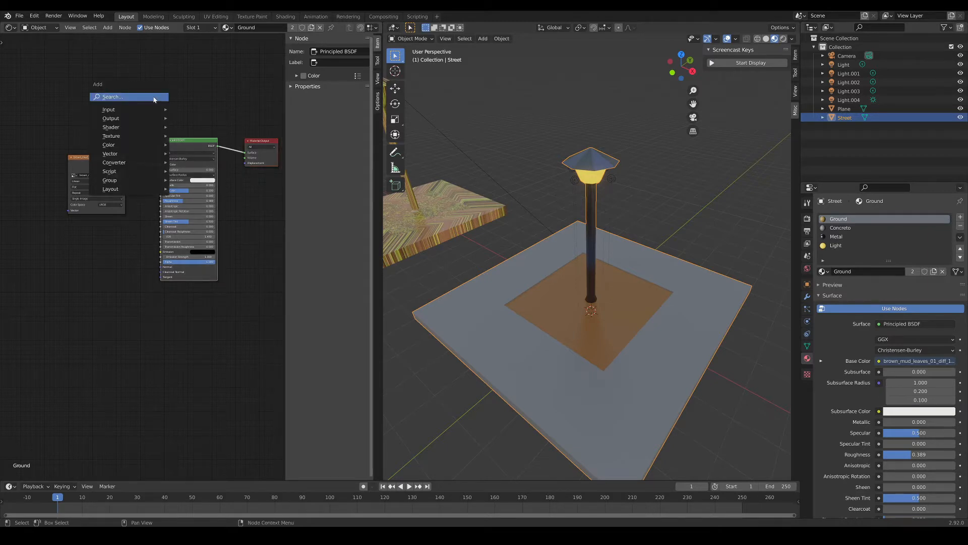
{"action": "left_click", "coordinate": [154, 96]}
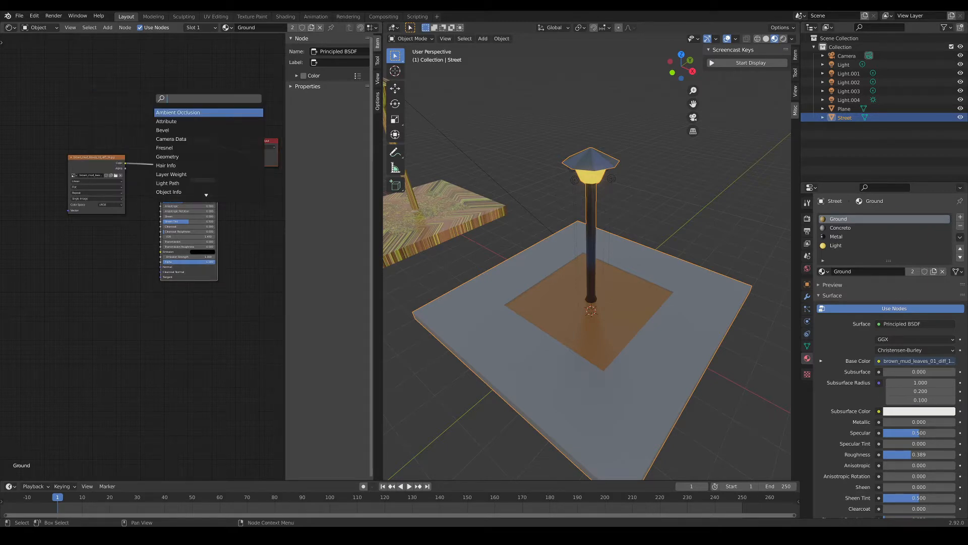
{"action": "type", "text": "image"}
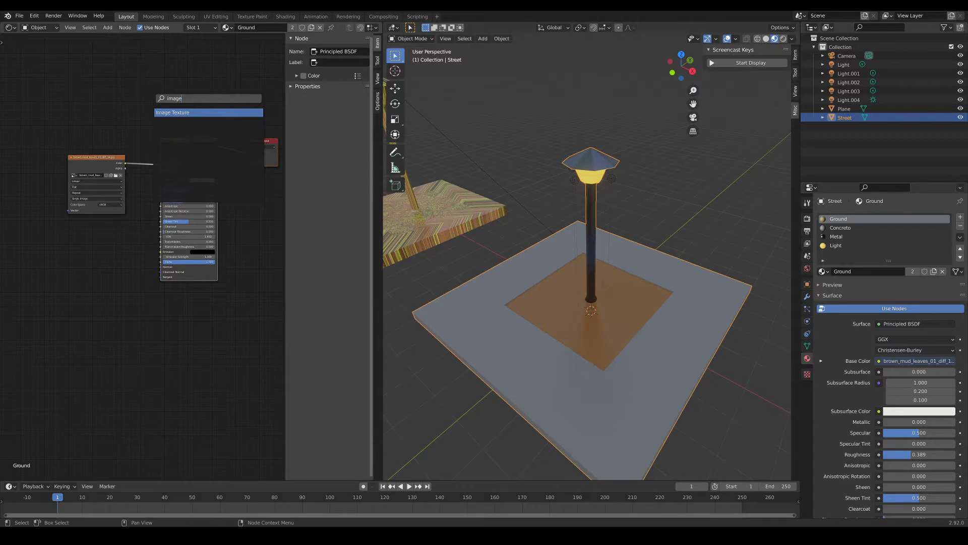
{"action": "key", "text": "Return"}
{"action": "left_click", "coordinate": [54, 99]}
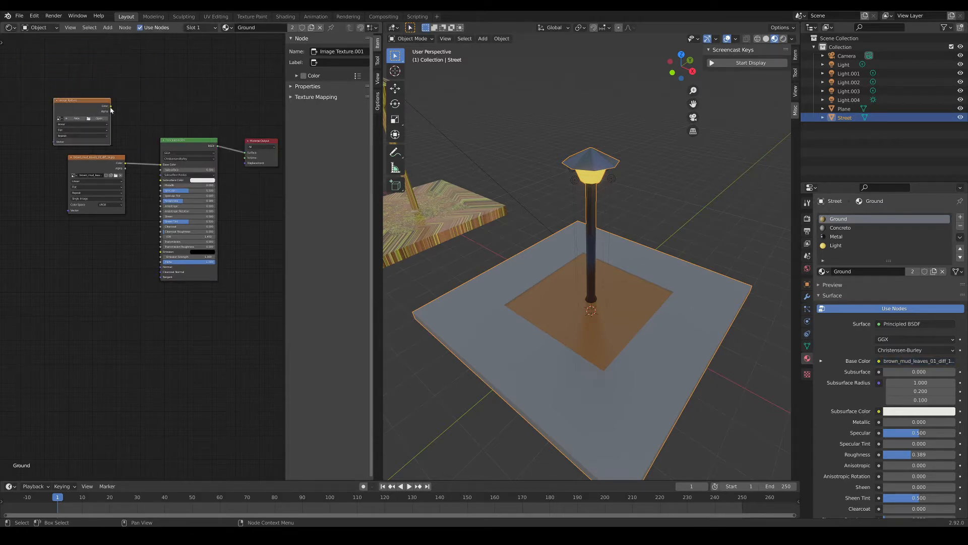
{"action": "left_click_drag", "start_coordinate": [111, 106], "coordinate": [144, 129]}
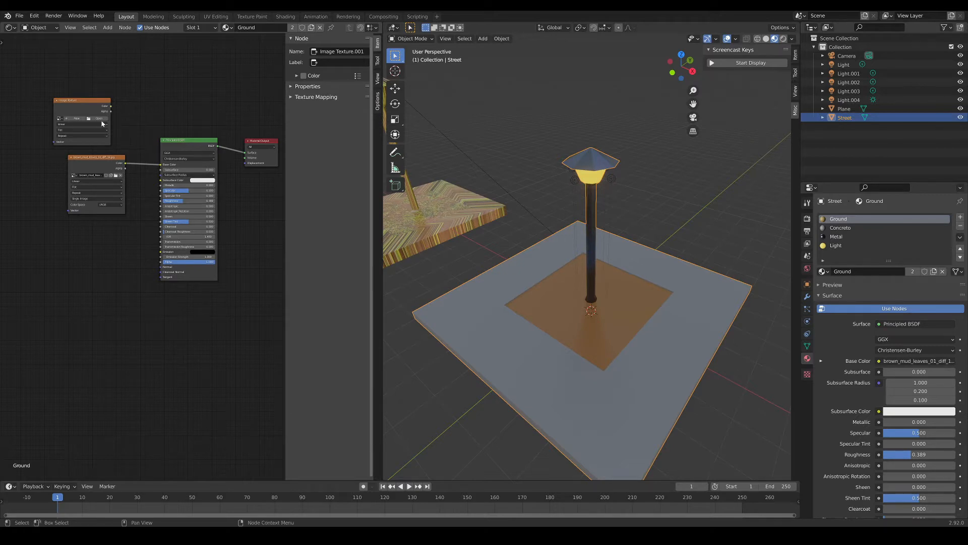
{"action": "left_click", "coordinate": [76, 109]}
{"action": "key", "text": "x"}
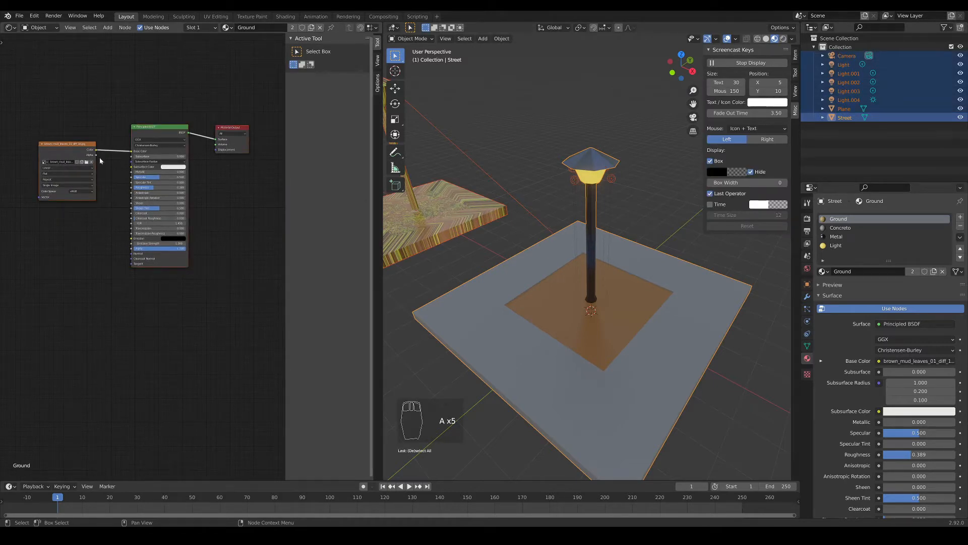
- Copy all nodes of the Ground material, leaving them at their current positions
{"action": "key", "text": "g"}
{"action": "right_click", "coordinate": [242, 176]}
{"action": "key", "text": "ctrl+c"}
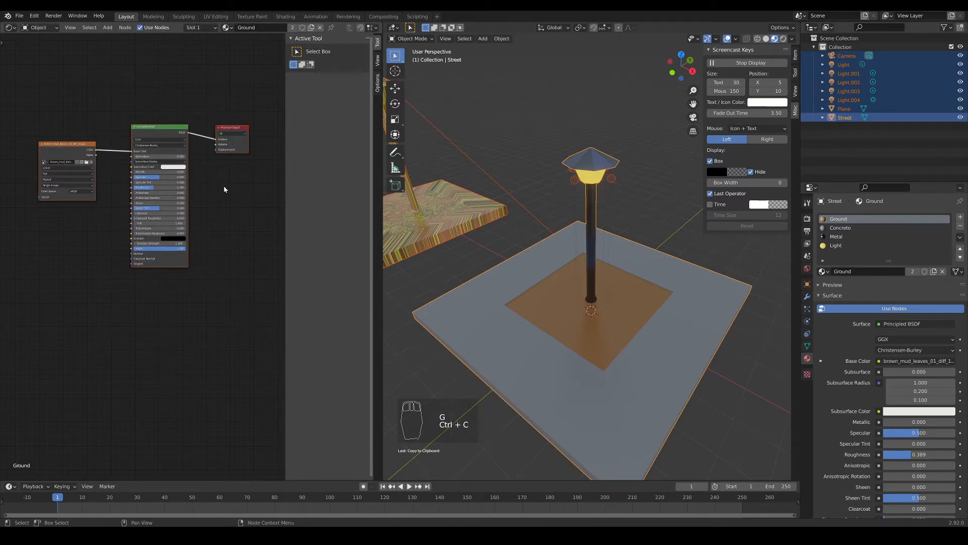
- Replace all nodes of the Concreto material with the nodes copied from Ground
{"action": "left_click", "coordinate": [848, 228]}
{"action": "key", "text": "a"}
{"action": "key", "text": "a"}
{"action": "key", "text": "a"}
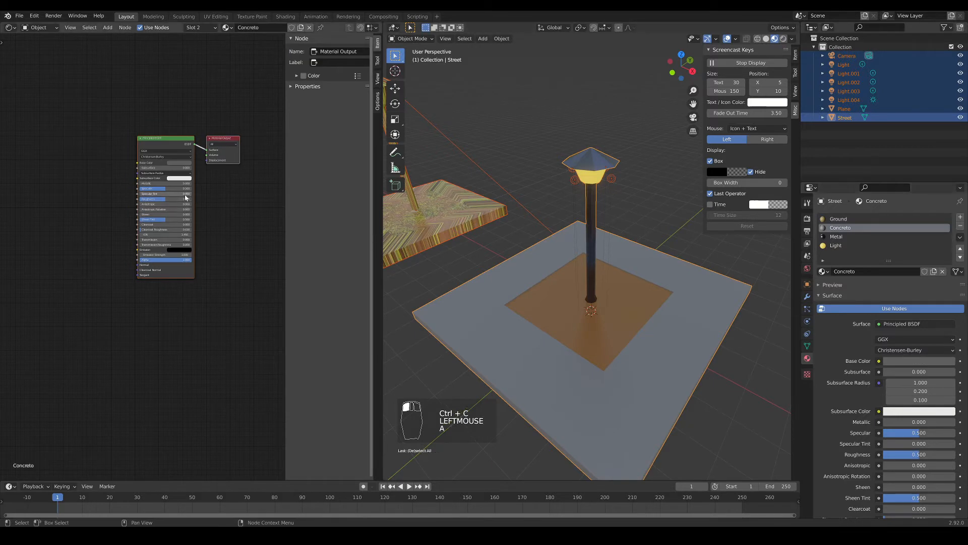
{"action": "key", "text": "a"}
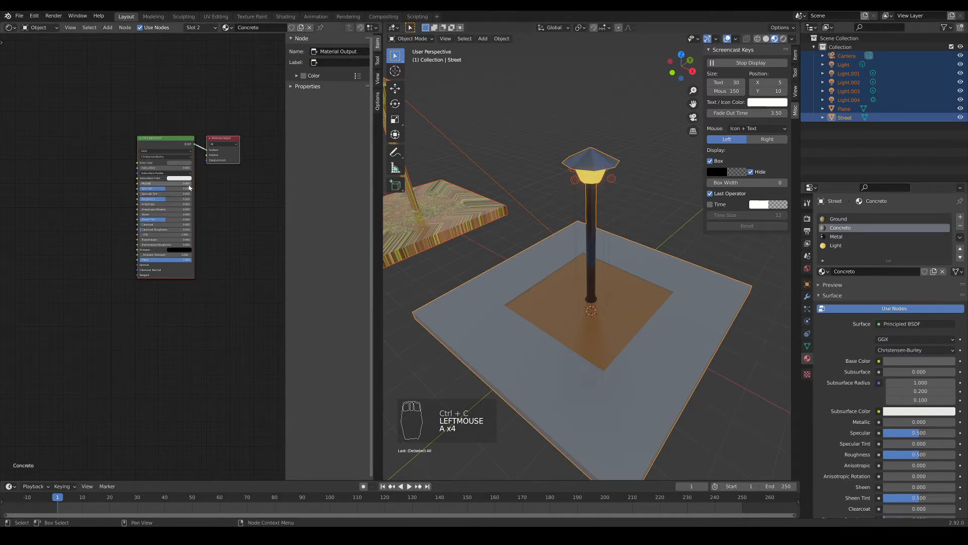
{"action": "key", "text": "x"}
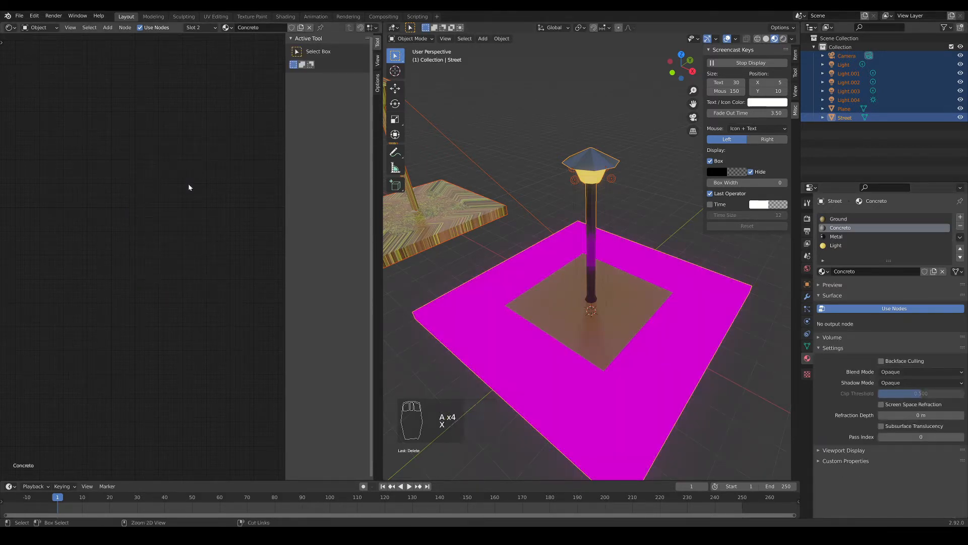
{"action": "key", "text": "ctrl+v"}
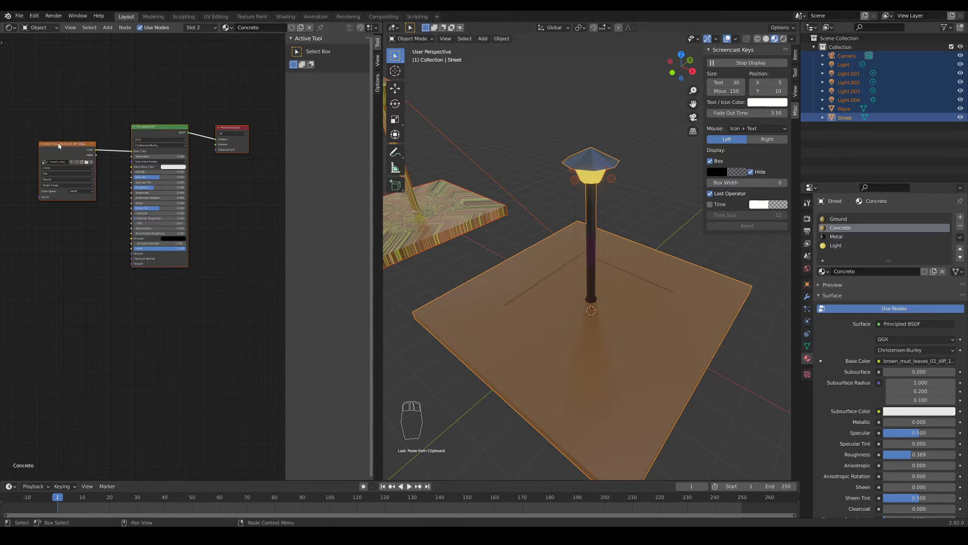
- Load concrete_floor_02_diff_1k.jpg from the Concrete textures folder into the Concreto material's Image Texture node
{"action": "left_click_drag", "start_coordinate": [59, 145], "coordinate": [67, 148]}
{"action": "left_click", "coordinate": [95, 165]}
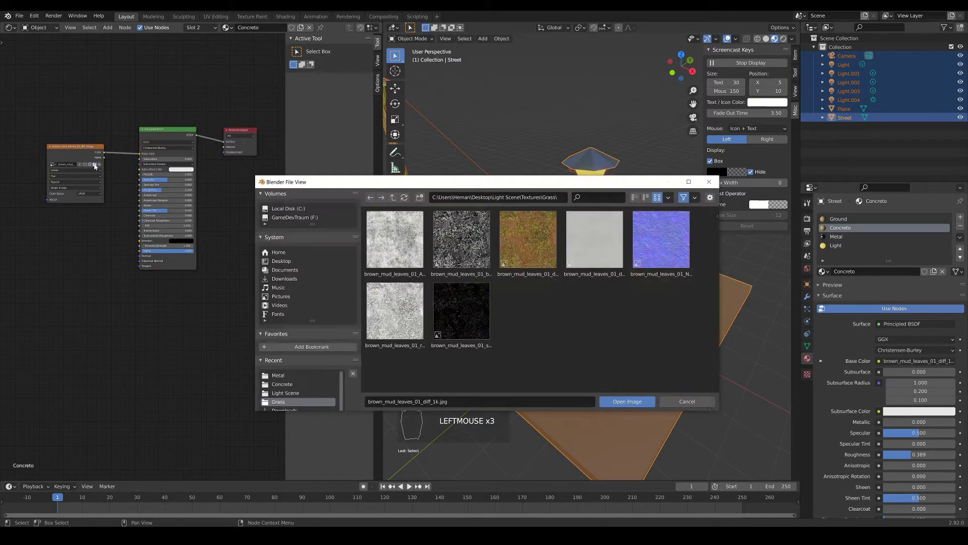
{"action": "left_click", "coordinate": [393, 197]}
{"action": "left_click", "coordinate": [395, 240]}
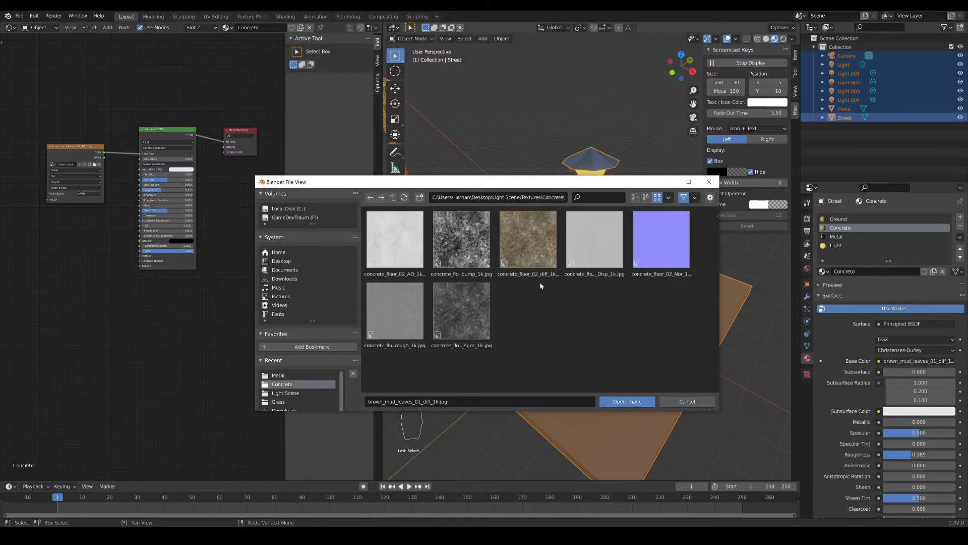
{"action": "double_click", "coordinate": [527, 236]}
{"action": "middle_click_drag", "start_coordinate": [549, 254], "coordinate": [609, 217], "text": "shift"}
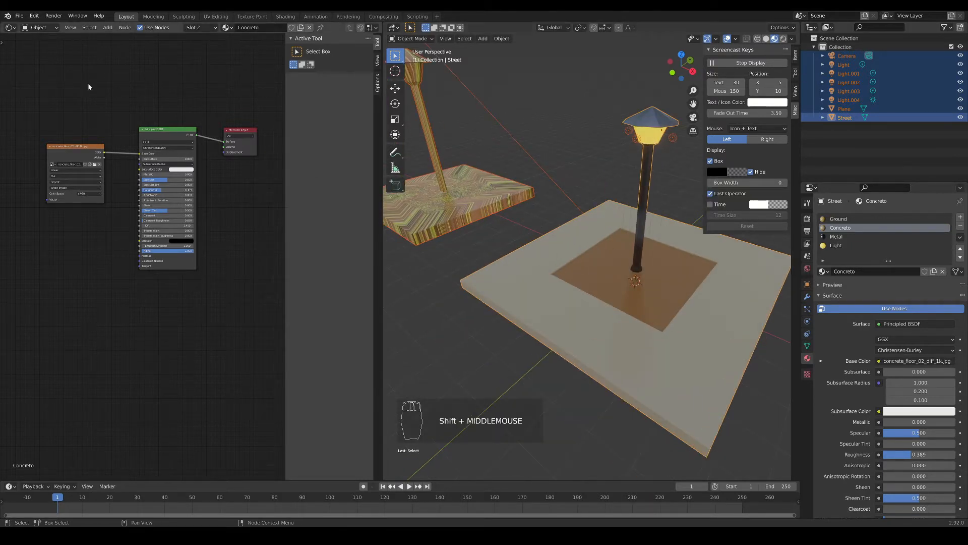
- Replace all nodes of the Metal material with the nodes copied from Ground
{"action": "left_click", "coordinate": [836, 236]}
{"action": "key", "text": "a"}
{"action": "key", "text": "a"}
{"action": "key", "text": "a"}
{"action": "key", "text": "a"}
{"action": "key", "text": "x"}
{"action": "key", "text": "ctrl+v"}
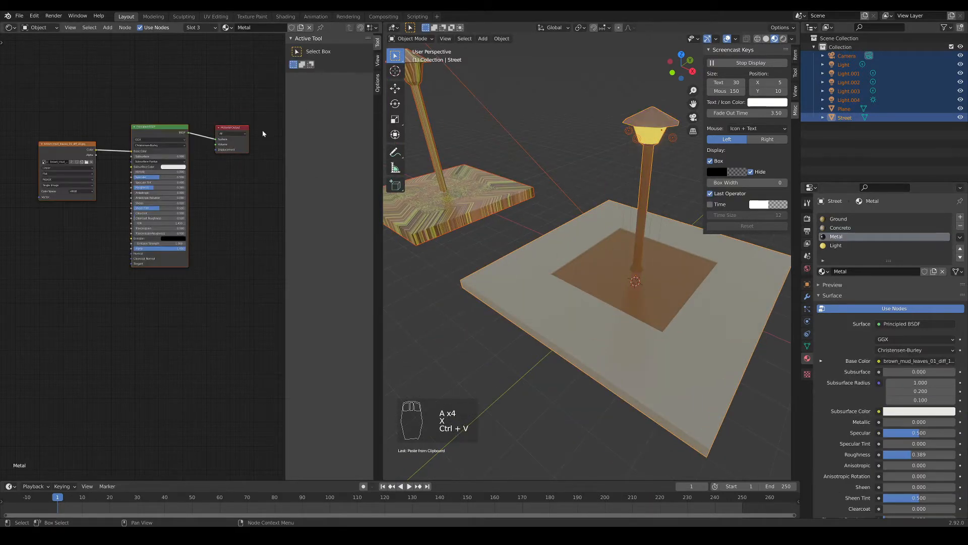
- Load the green_metal_rust_diff_1k image from the Metal textures folder into the Metal material's Image Texture node
{"action": "middle_click_drag", "start_coordinate": [262, 133], "coordinate": [258, 137]}
{"action": "left_click", "coordinate": [83, 165]}
{"action": "left_click", "coordinate": [392, 197]}
{"action": "left_click", "coordinate": [528, 236]}
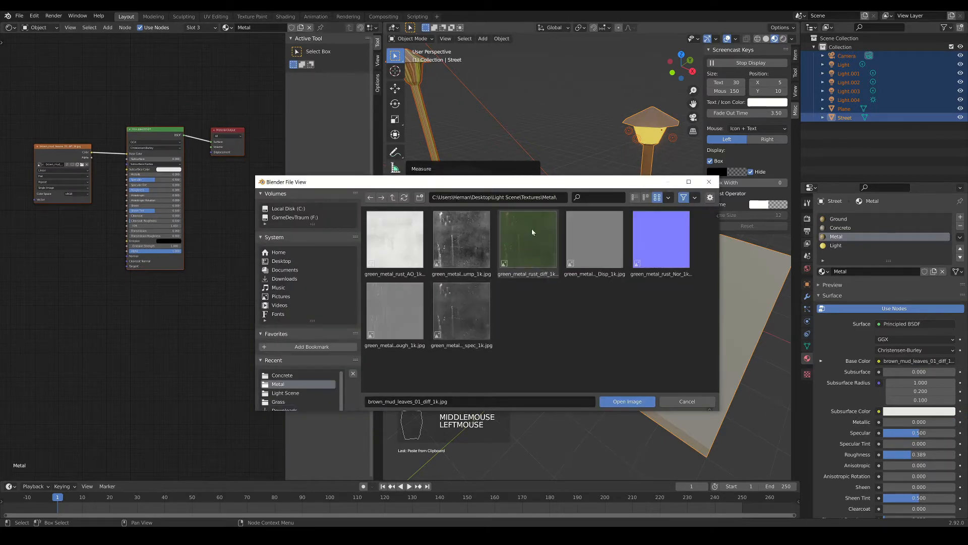
{"action": "double_click", "coordinate": [532, 230]}
{"action": "middle_click_drag", "start_coordinate": [631, 252], "coordinate": [579, 227], "text": "shift"}
- Select only the Street object and make its Ground material the active one
{"action": "scroll", "coordinate": [590, 272], "scroll_direction": "up", "scroll_amount": 2}
{"action": "left_click", "coordinate": [579, 227]}
{"action": "left_click", "coordinate": [838, 219]}
{"action": "scroll", "coordinate": [578, 242], "scroll_direction": "down", "scroll_amount": 3}
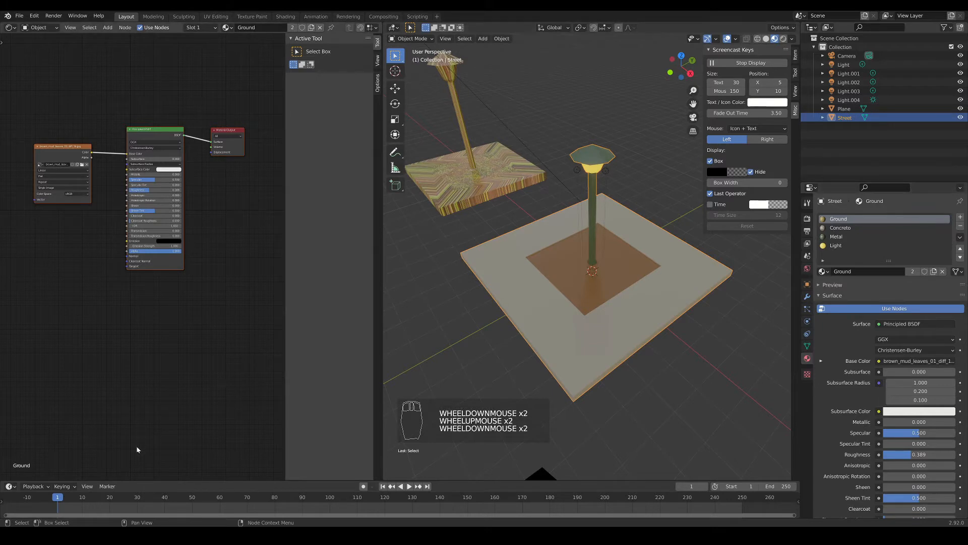
- Split the Shader Editor into two stacked areas, turn the lower one into an Image Editor and enlarge it
{"action": "left_click_drag", "start_coordinate": [2, 477], "coordinate": [11, 252]}
{"action": "left_click", "coordinate": [9, 259]}
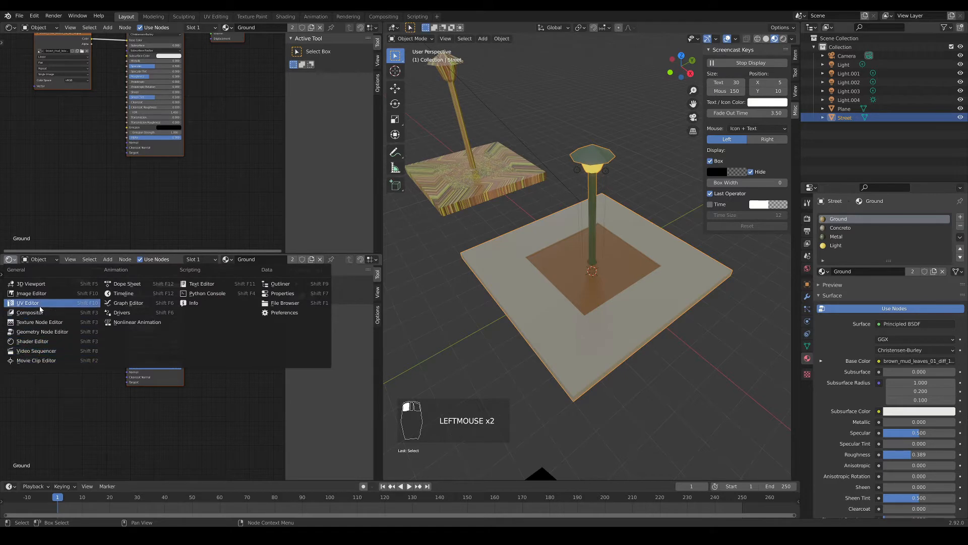
{"action": "left_click", "coordinate": [32, 293]}
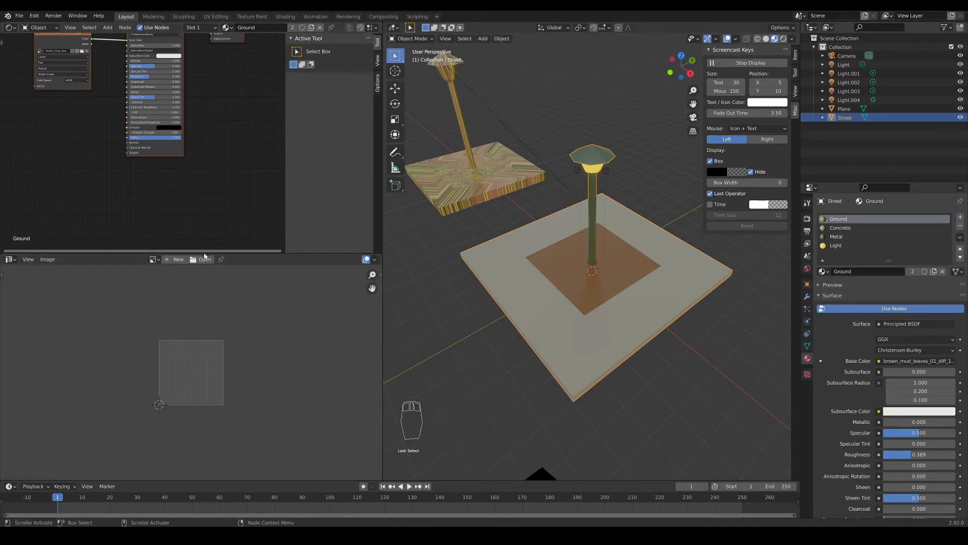
{"action": "left_click_drag", "start_coordinate": [208, 254], "coordinate": [209, 203]}
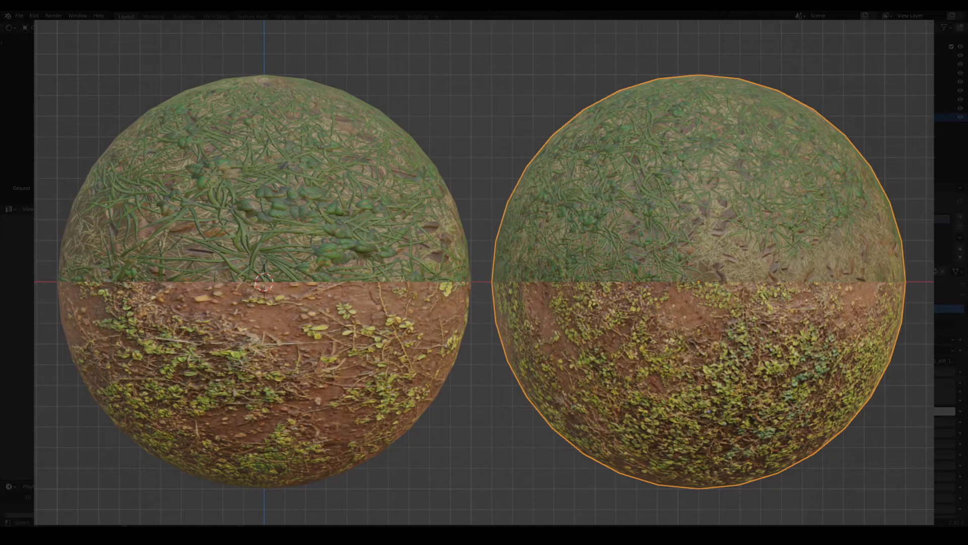
- Put the Street object into Edit Mode with its ground plate and lamp in view
{"action": "left_click", "coordinate": [531, 271]}
{"action": "left_click", "coordinate": [531, 271]}
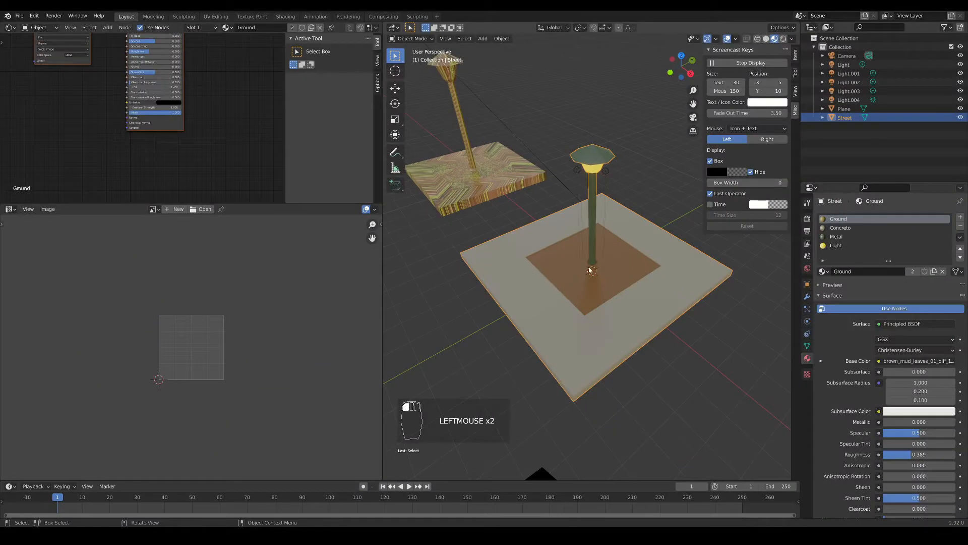
{"action": "middle_click_drag", "start_coordinate": [530, 271], "coordinate": [595, 281]}
{"action": "scroll", "coordinate": [593, 278], "scroll_direction": "up", "scroll_amount": 3}
{"action": "scroll", "coordinate": [591, 276], "scroll_direction": "down", "scroll_amount": 2}
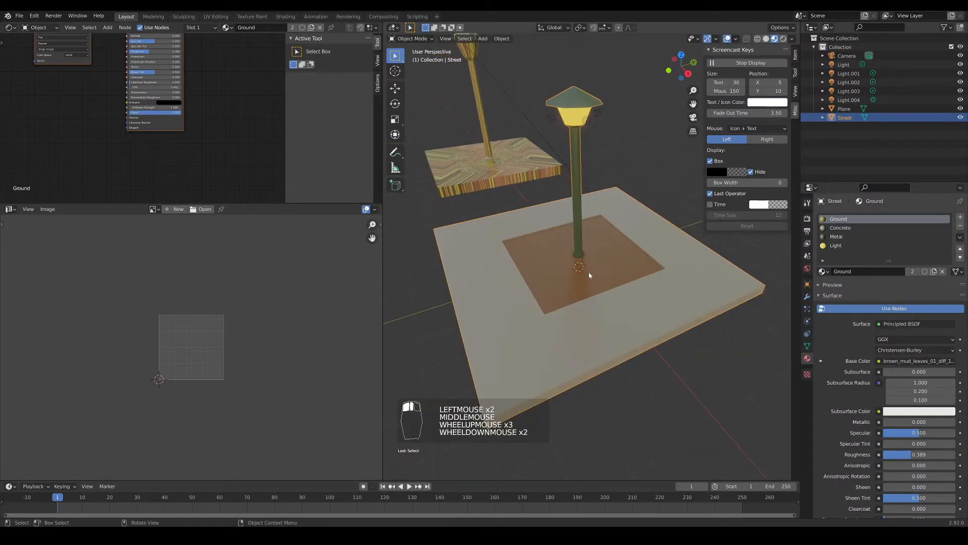
{"action": "key", "text": "Tab"}
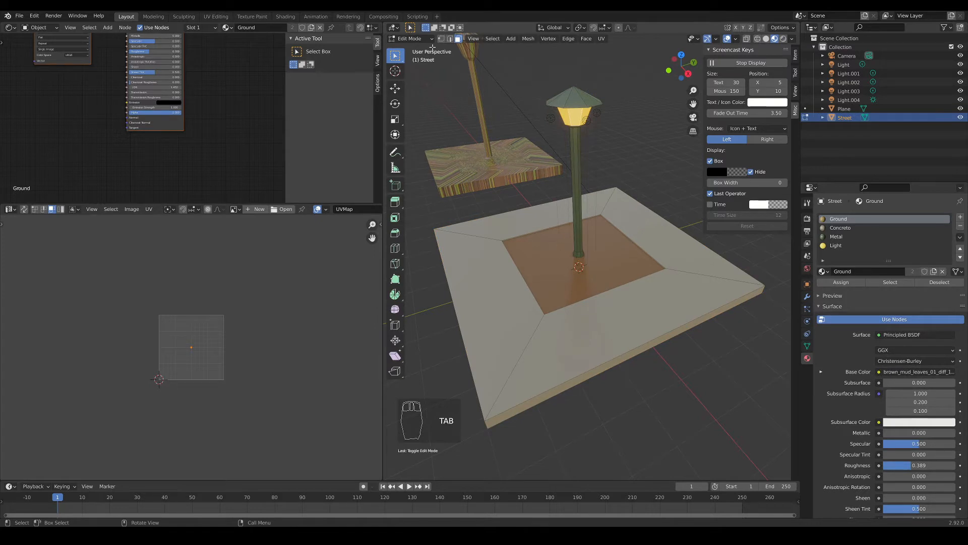
- Select the inner ground face at the base of the lamp post and unwrap it onto the brown_mud_leaves image
{"action": "left_click", "coordinate": [568, 259]}
{"action": "left_click", "coordinate": [591, 252]}
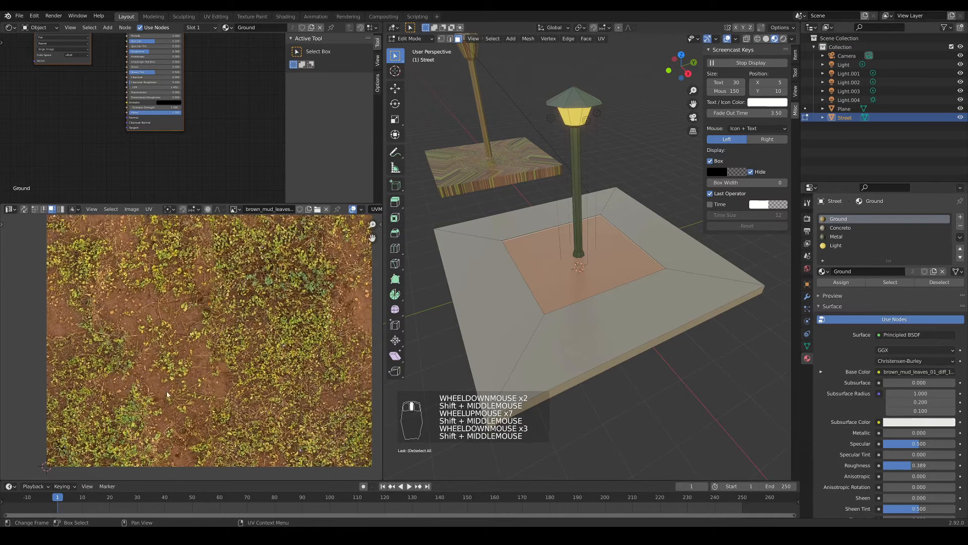
{"action": "scroll", "coordinate": [194, 325], "scroll_direction": "down", "scroll_amount": 2}
{"action": "middle_click_drag", "start_coordinate": [194, 326], "coordinate": [199, 301], "text": "shift"}
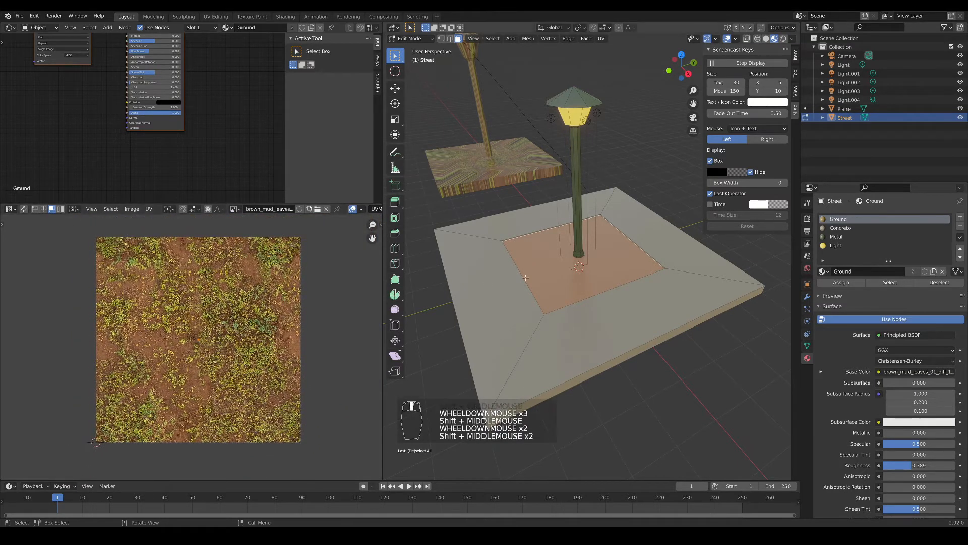
{"action": "left_click", "coordinate": [547, 257]}
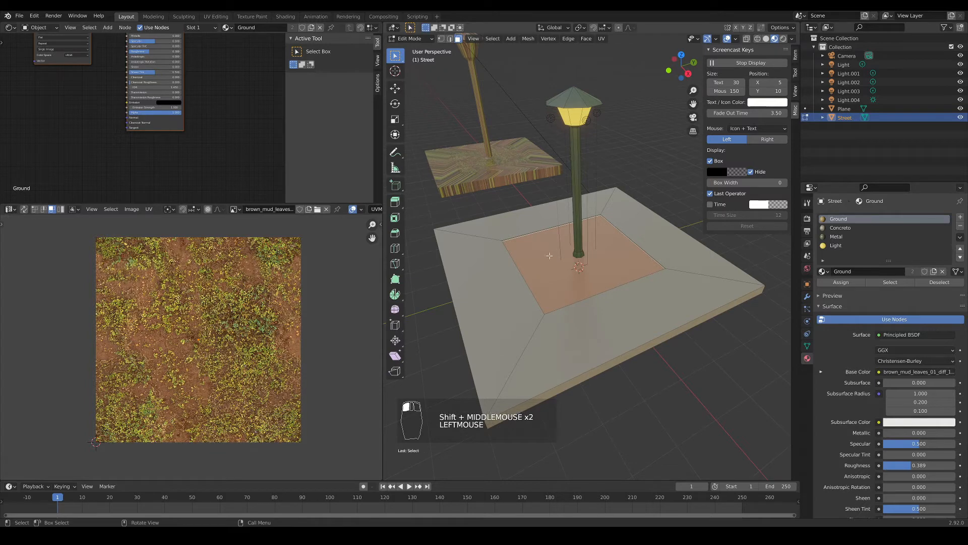
{"action": "left_click", "coordinate": [547, 256]}
{"action": "key", "text": "u"}
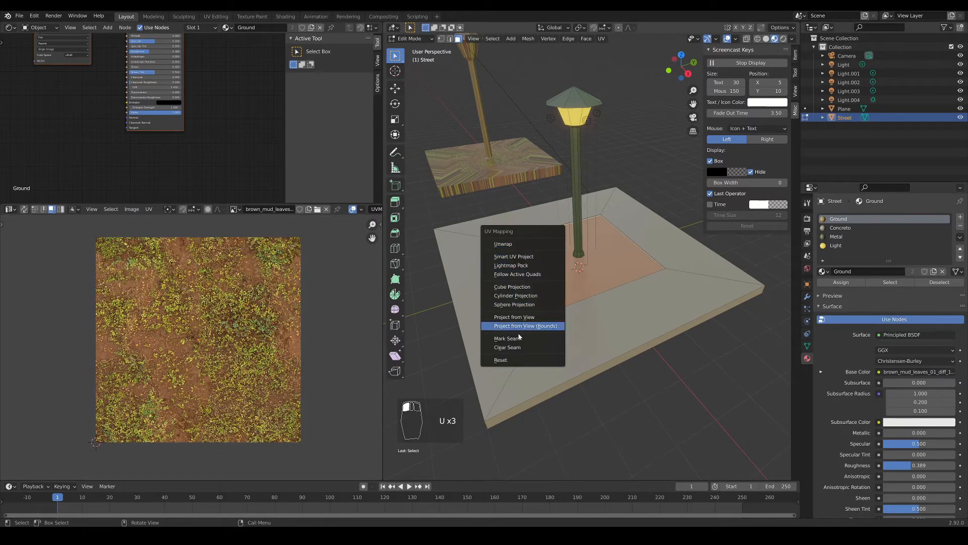
{"action": "left_click", "coordinate": [515, 246]}
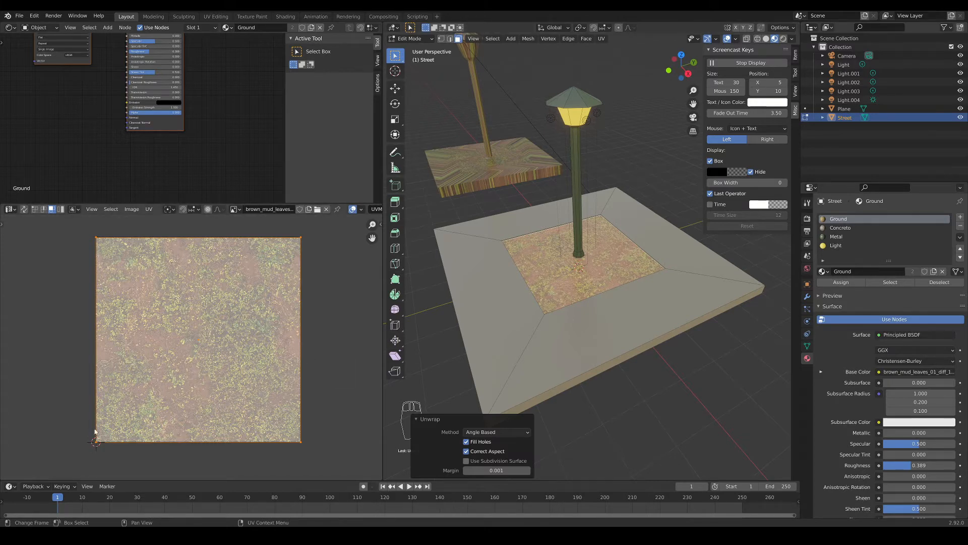
- Try out the vertex, edge and face selection modes on the ground face's UVs
{"action": "scroll", "coordinate": [151, 301], "scroll_direction": "down", "scroll_amount": 2}
{"action": "scroll", "coordinate": [125, 313], "scroll_direction": "up", "scroll_amount": 3}
{"action": "scroll", "coordinate": [123, 313], "scroll_direction": "down", "scroll_amount": 2}
{"action": "middle_click_drag", "start_coordinate": [121, 303], "coordinate": [122, 319], "text": "shift"}
{"action": "left_click_drag", "start_coordinate": [85, 257], "coordinate": [71, 242]}
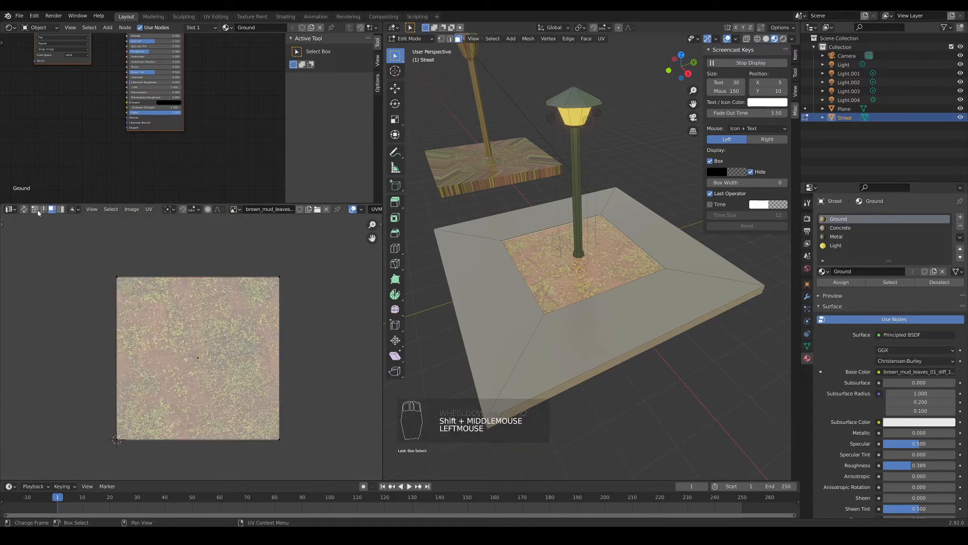
{"action": "left_click", "coordinate": [44, 209]}
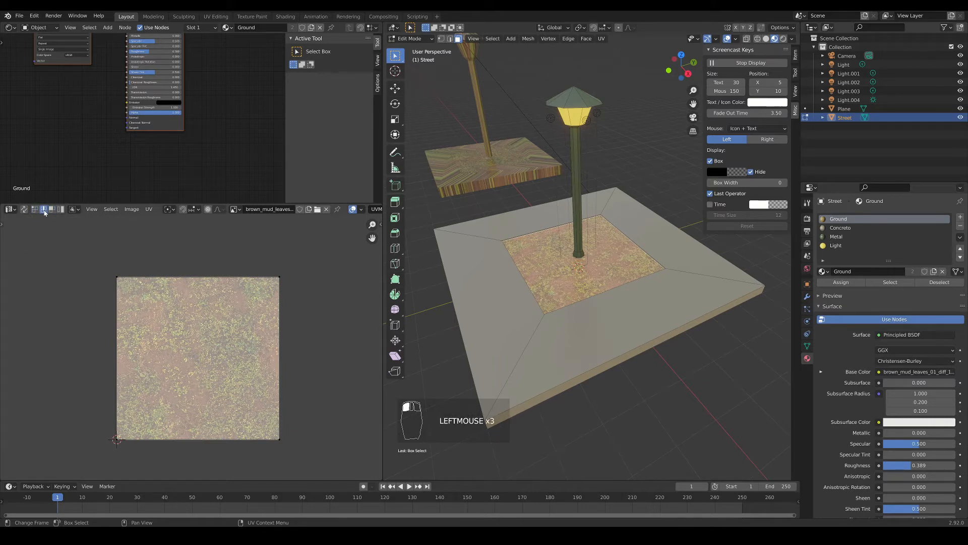
{"action": "key", "text": "1"}
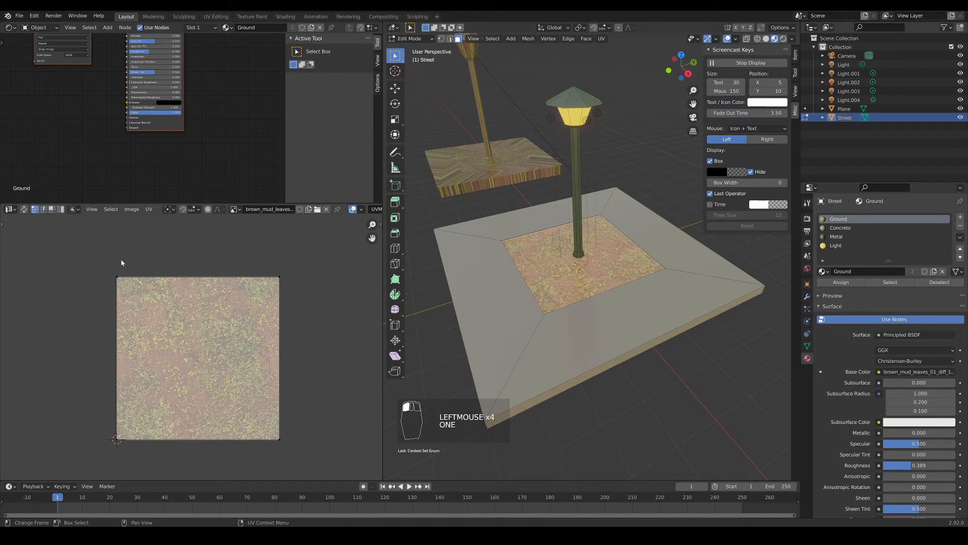
{"action": "key", "text": "2"}
{"action": "key", "text": "3"}
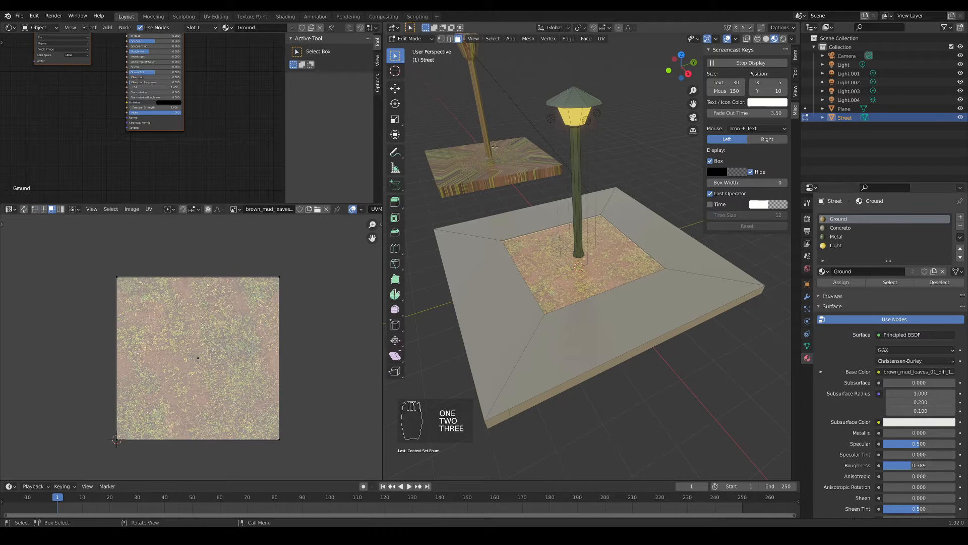
{"action": "left_click_drag", "start_coordinate": [93, 248], "coordinate": [280, 292]}
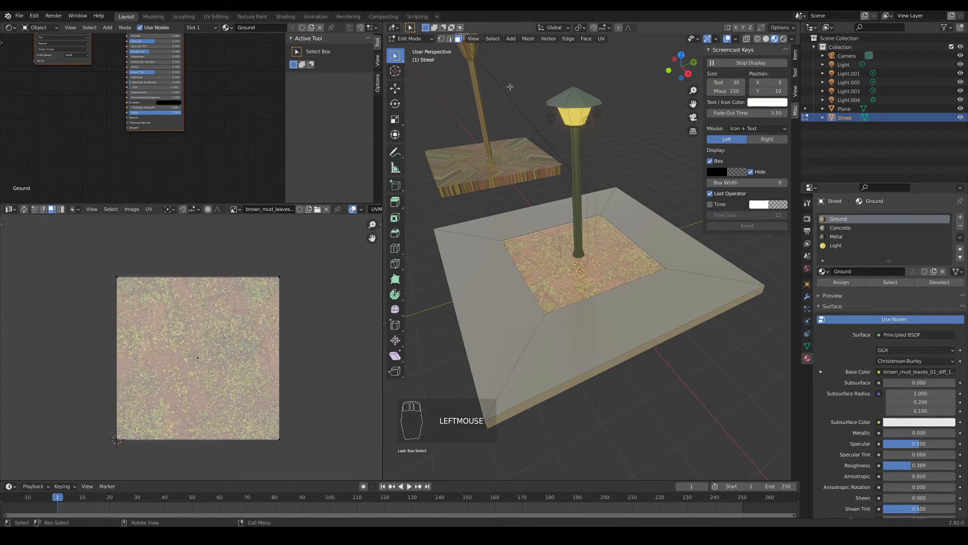
- Set the Image Editor's UV selection mode to vertex
{"action": "key", "text": "1"}
{"action": "key", "text": "2"}
{"action": "key", "text": "3"}
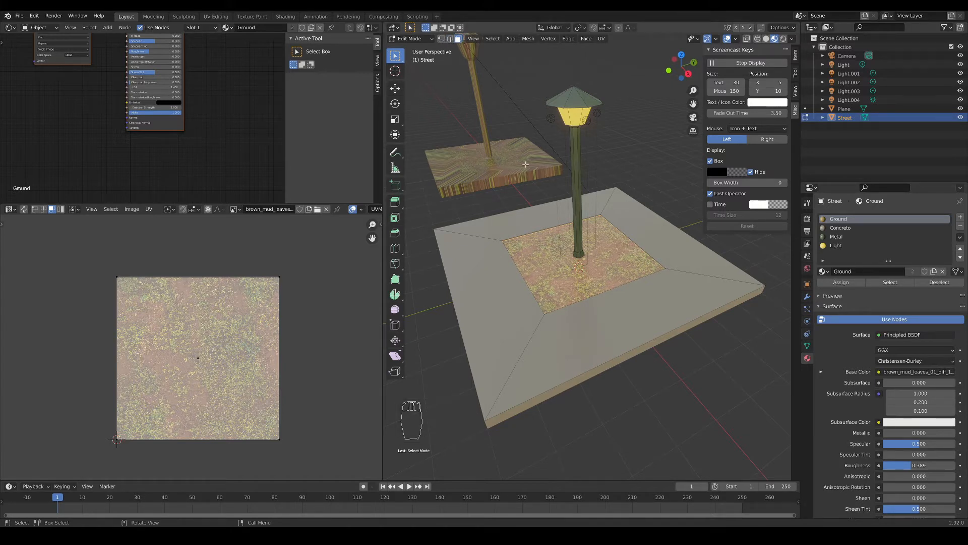
{"action": "key", "text": "1"}
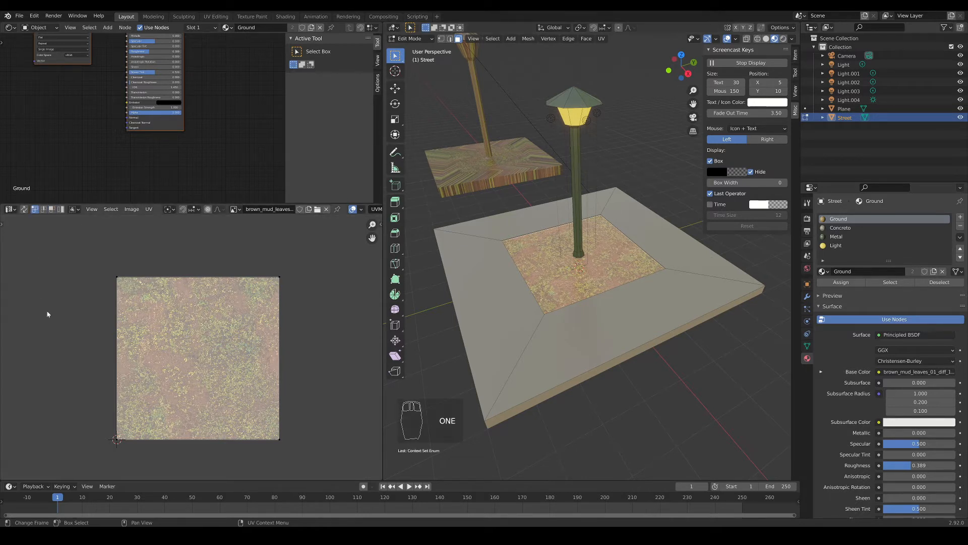
{"action": "key", "text": "2"}
{"action": "key", "text": "3"}
{"action": "key", "text": "1"}
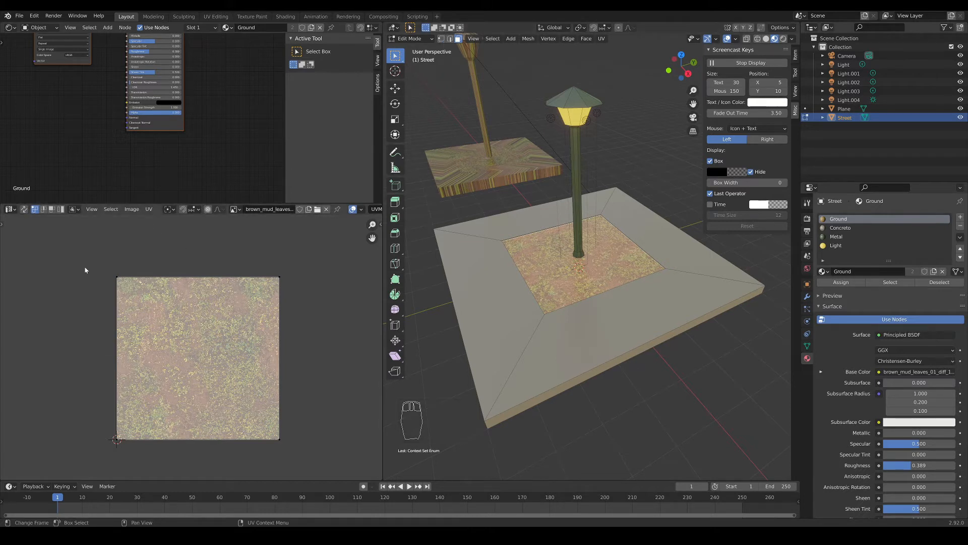
- Try moving the ground face's two upper UV vertices down near the image's lower edge, and undo the move
{"action": "left_click_drag", "start_coordinate": [81, 249], "coordinate": [312, 295]}
{"action": "key", "text": "g"}
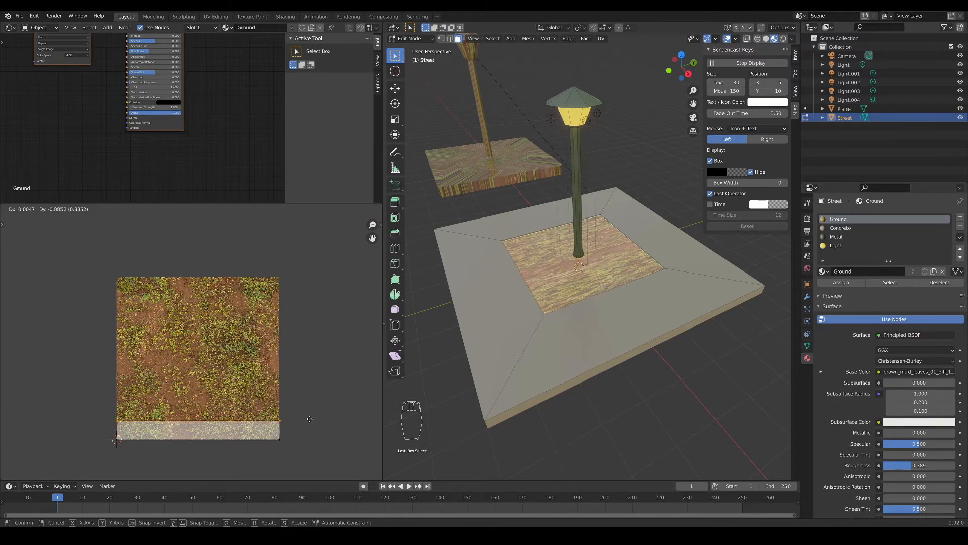
{"action": "left_click", "coordinate": [312, 423]}
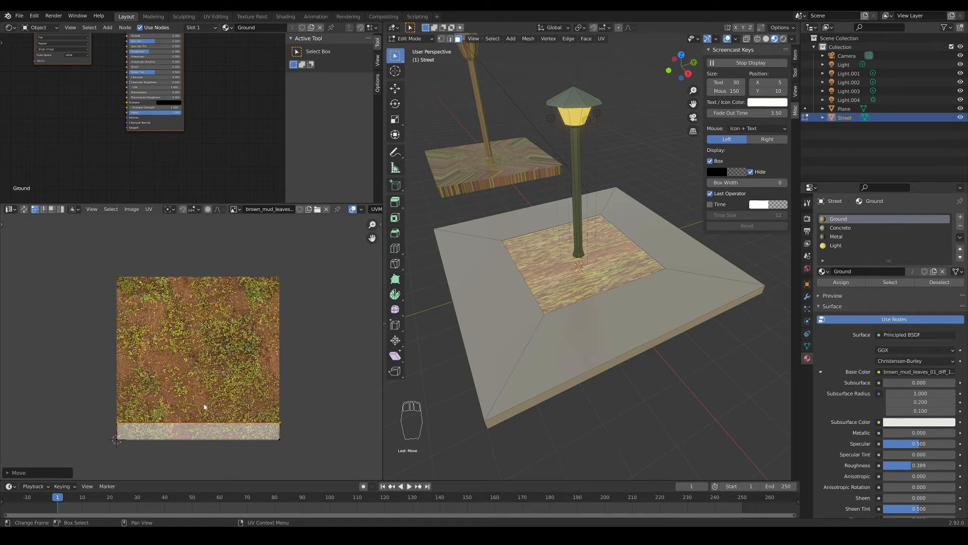
{"action": "key", "text": "ctrl+z"}
- Try shrinking the ground face's whole UV square to about 0.10 and moving it across the image, and undo the move
{"action": "left_click_drag", "start_coordinate": [67, 245], "coordinate": [320, 467]}
{"action": "key", "text": "s"}
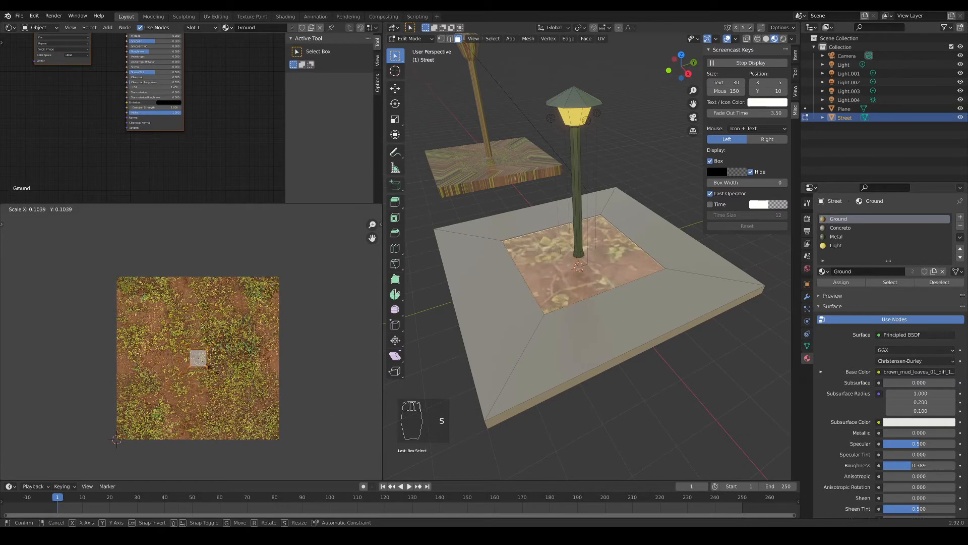
{"action": "left_click", "coordinate": [214, 372]}
{"action": "key", "text": "g"}
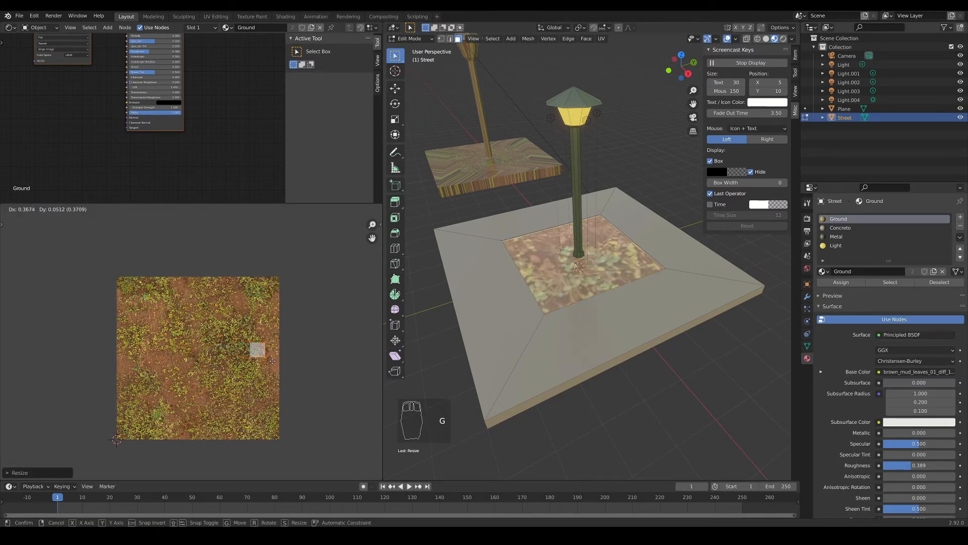
{"action": "left_click", "coordinate": [272, 358]}
{"action": "key", "text": "ctrl+z"}
- Try enlarging the ground UV square far beyond the image, and undo both the enlarging and the earlier shrinking
{"action": "scroll", "coordinate": [257, 359], "scroll_direction": "down", "scroll_amount": 5}
{"action": "key", "text": "s"}
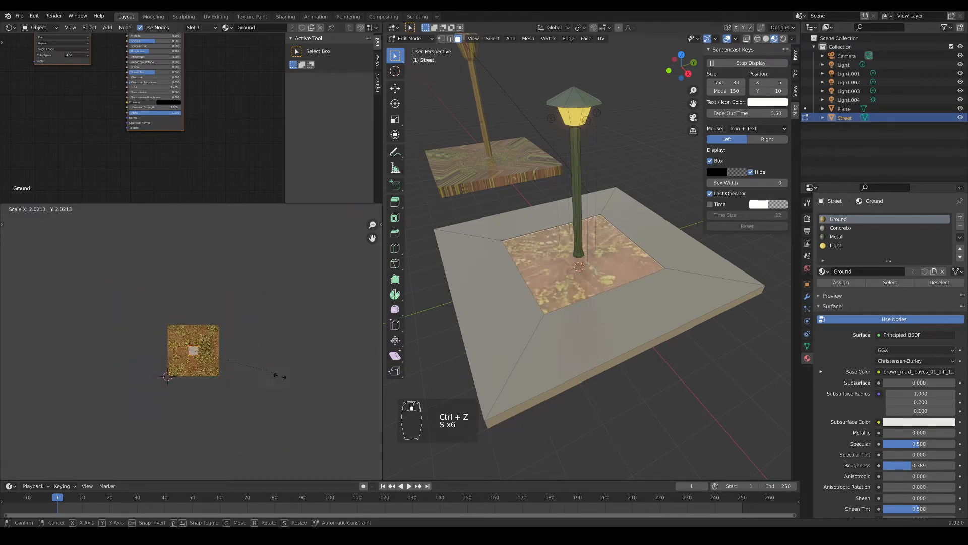
{"action": "left_click", "coordinate": [322, 219]}
{"action": "scroll", "coordinate": [547, 279], "scroll_direction": "up", "scroll_amount": 4}
{"action": "scroll", "coordinate": [547, 279], "scroll_direction": "down", "scroll_amount": 2}
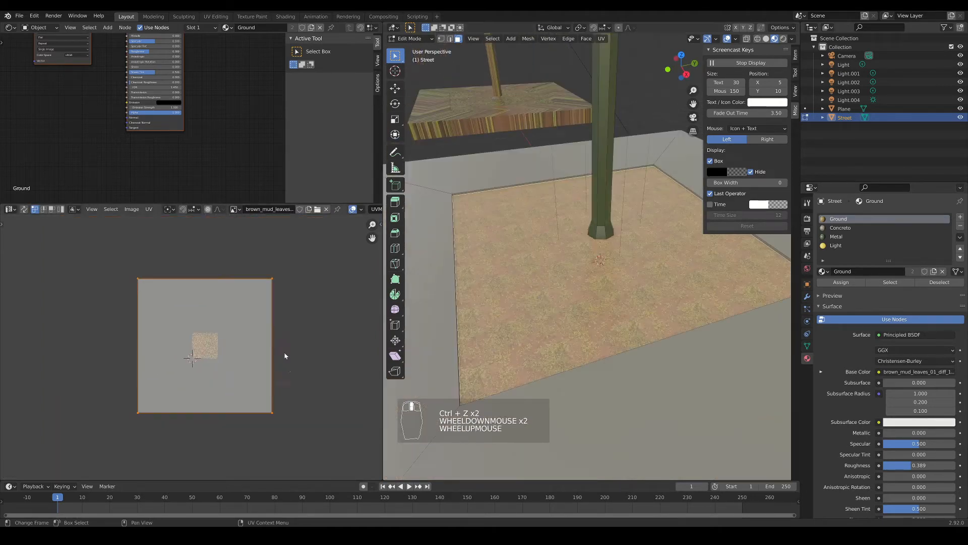
{"action": "key", "text": "ctrl+z"}
{"action": "key", "text": "ctrl+z"}
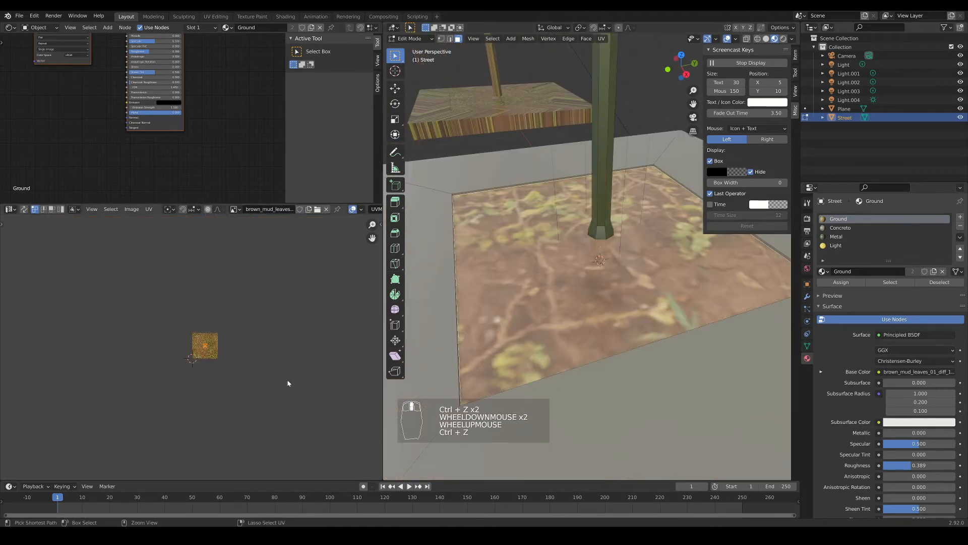
{"action": "scroll", "coordinate": [285, 379], "scroll_direction": "up", "scroll_amount": 5}
{"action": "scroll", "coordinate": [283, 378], "scroll_direction": "up", "scroll_amount": 3}
{"action": "middle_click_drag", "start_coordinate": [268, 340], "coordinate": [193, 326], "text": "shift"}
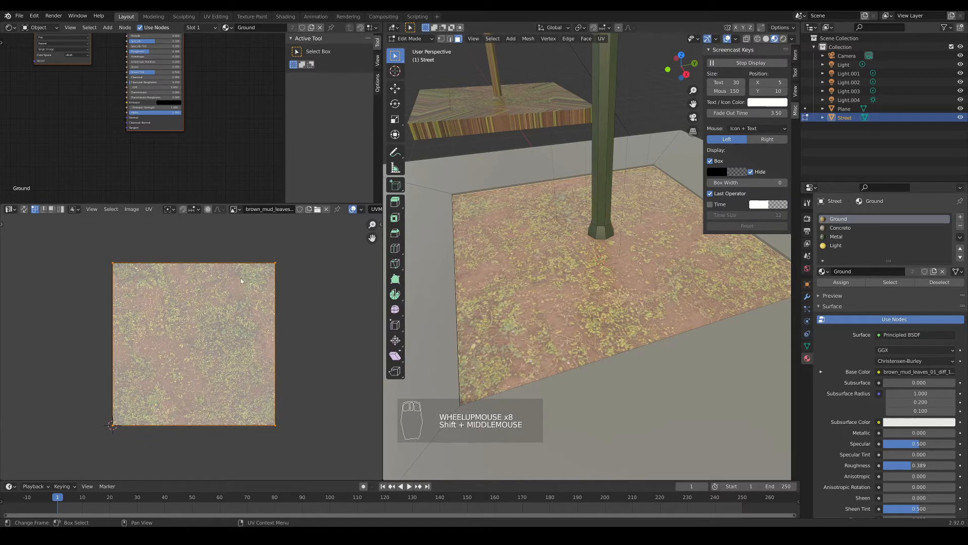
{"action": "scroll", "coordinate": [233, 266], "scroll_direction": "up", "scroll_amount": 2}
{"action": "scroll", "coordinate": [233, 267], "scroll_direction": "down", "scroll_amount": 2}
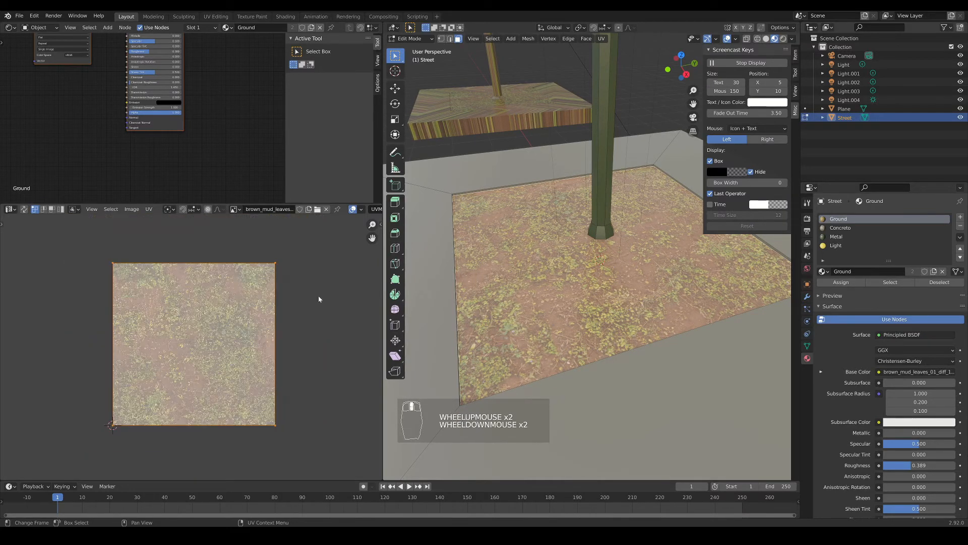
- Select all of the ground face's UVs and inspect the mapped ground texture around the lamp post in Object Mode
{"action": "left_click", "coordinate": [508, 246]}
{"action": "scroll", "coordinate": [469, 207], "scroll_direction": "down", "scroll_amount": 1}
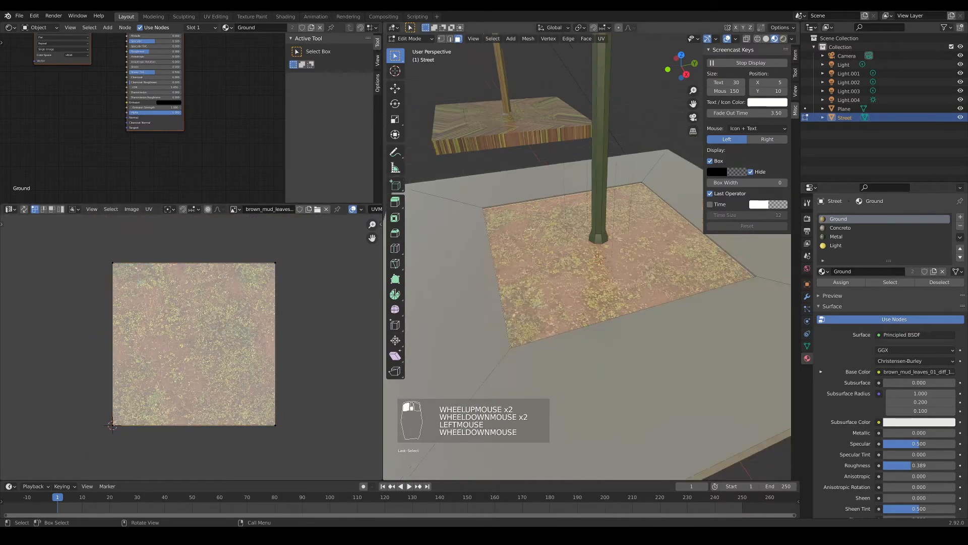
{"action": "middle_click_drag", "start_coordinate": [524, 303], "coordinate": [549, 266], "text": "shift"}
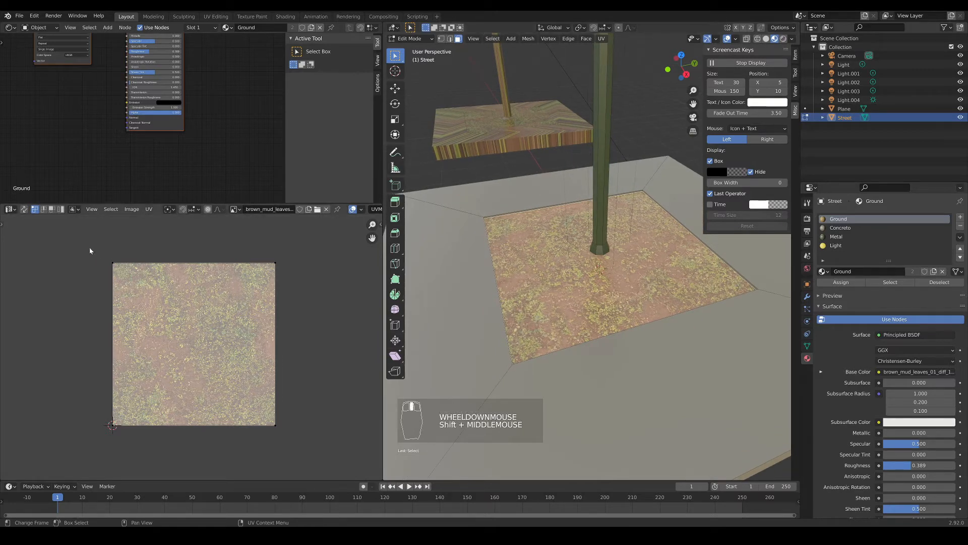
{"action": "left_click_drag", "start_coordinate": [86, 246], "coordinate": [323, 439]}
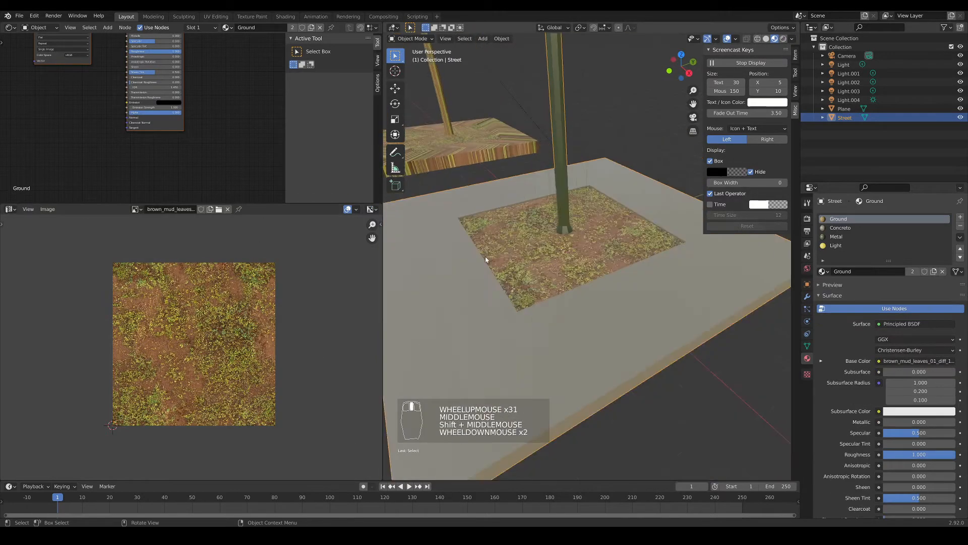
{"action": "scroll", "coordinate": [485, 256], "scroll_direction": "down", "scroll_amount": 3}
{"action": "scroll", "coordinate": [602, 291], "scroll_direction": "up", "scroll_amount": 3}
{"action": "middle_click_drag", "start_coordinate": [612, 267], "coordinate": [627, 292], "text": "shift"}
{"action": "scroll", "coordinate": [602, 292], "scroll_direction": "down", "scroll_amount": 1}
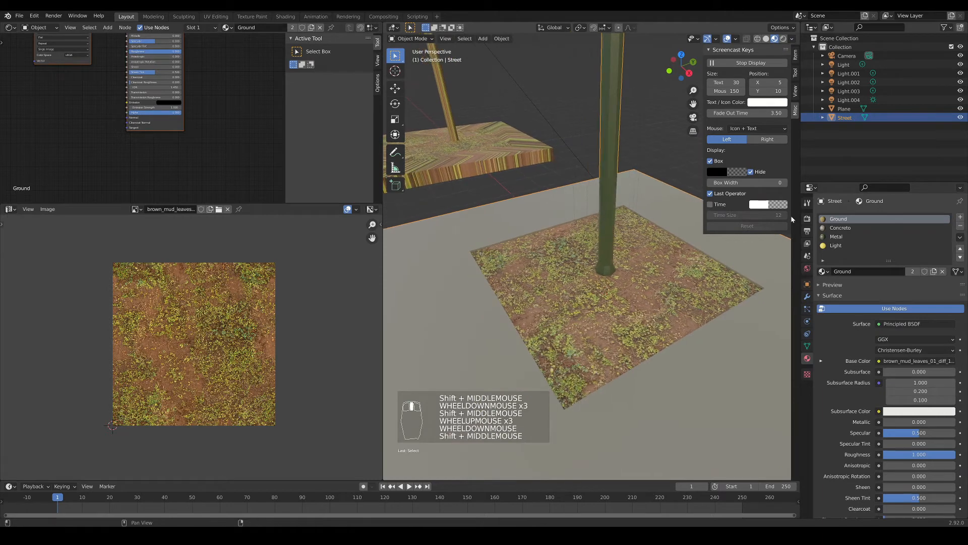
- Make Concreto the Street object's active material and put the object into Edit Mode
{"action": "left_click", "coordinate": [840, 227]}
{"action": "scroll", "coordinate": [618, 245], "scroll_direction": "down", "scroll_amount": 3}
{"action": "left_click", "coordinate": [549, 297]}
{"action": "key", "text": "Tab"}
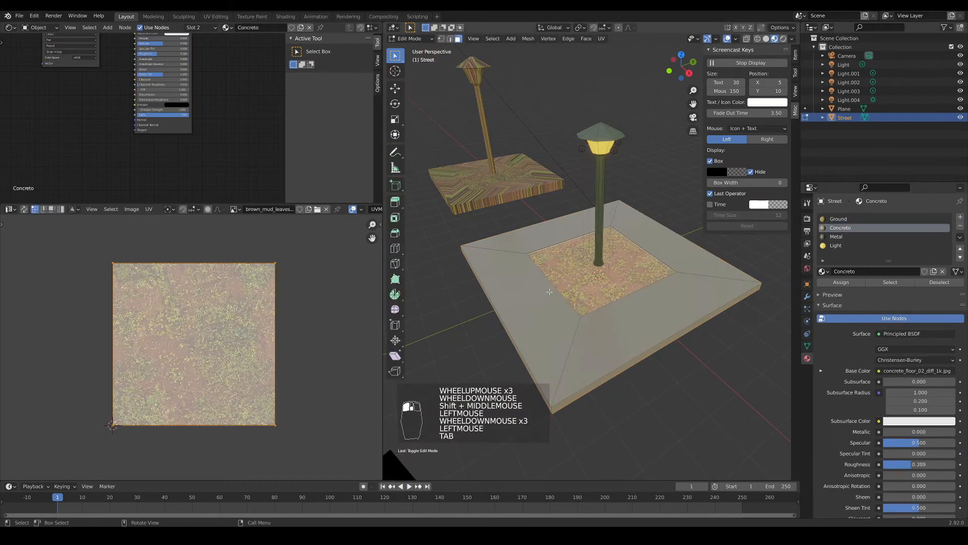
- Replace the ground face selection with all faces assigned to the Concreto material
{"action": "middle_click_drag", "start_coordinate": [549, 297], "coordinate": [575, 304], "text": "shift"}
{"action": "scroll", "coordinate": [576, 304], "scroll_direction": "up", "scroll_amount": 1}
{"action": "scroll", "coordinate": [575, 304], "scroll_direction": "up", "scroll_amount": 1}
{"action": "left_click", "coordinate": [466, 267]}
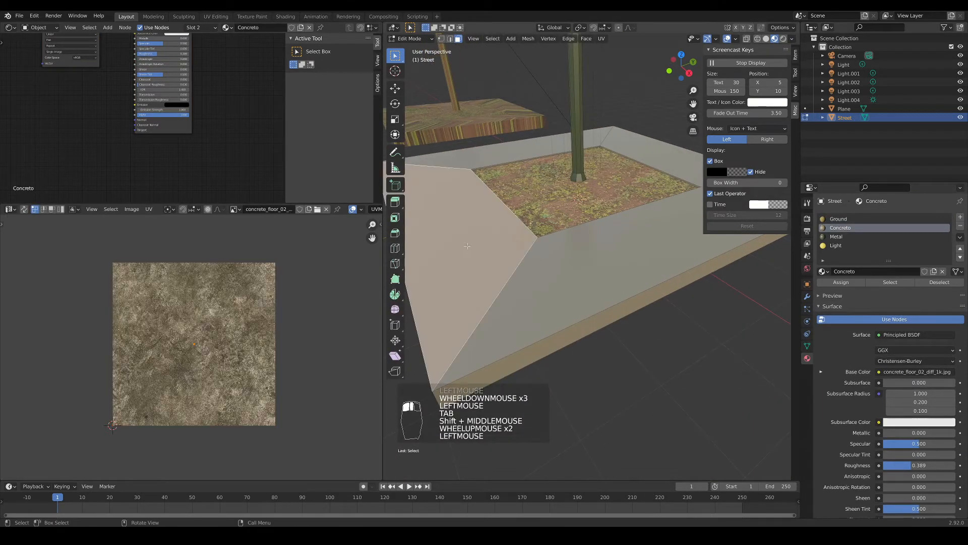
{"action": "scroll", "coordinate": [466, 267], "scroll_direction": "down", "scroll_amount": 1}
{"action": "middle_click_drag", "start_coordinate": [639, 227], "coordinate": [655, 259], "text": "shift"}
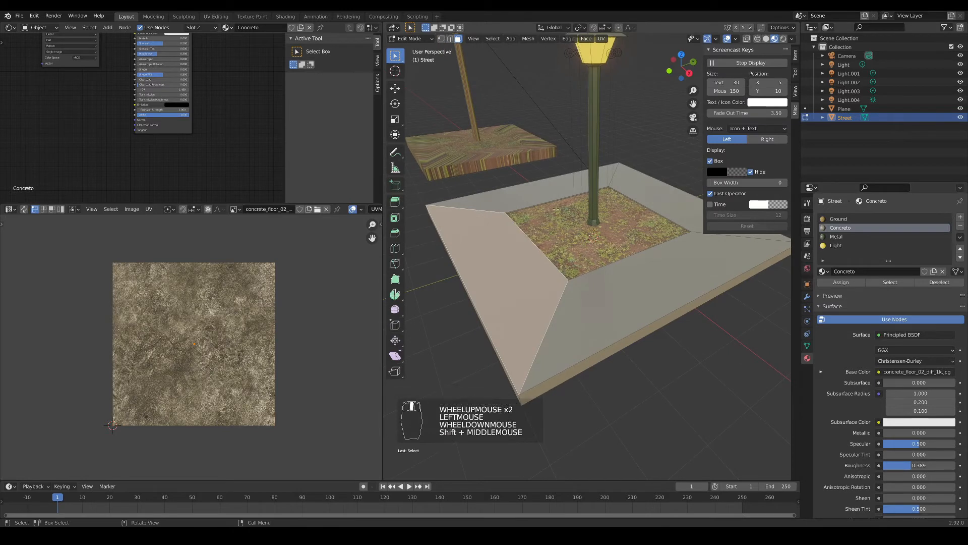
{"action": "left_click", "coordinate": [843, 221]}
{"action": "left_click", "coordinate": [844, 227]}
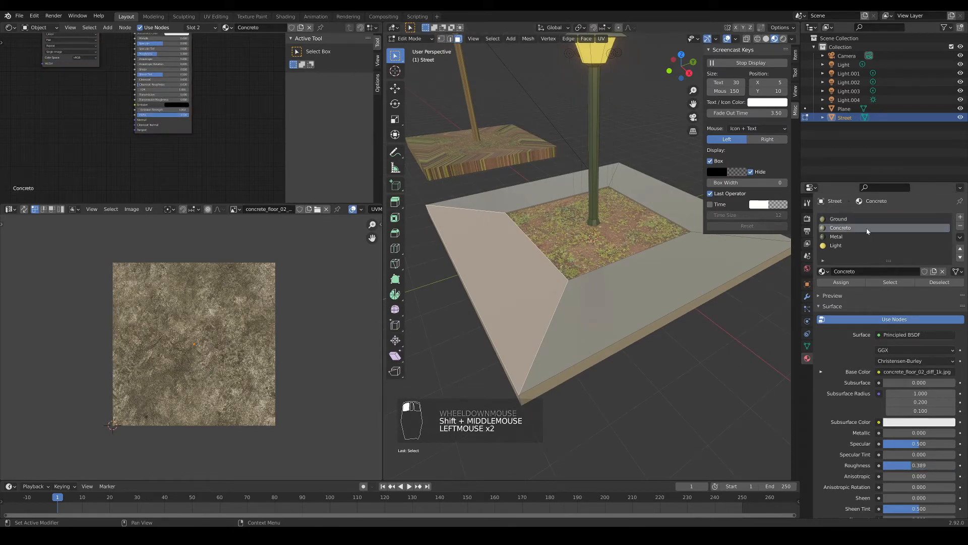
{"action": "left_click", "coordinate": [890, 282]}
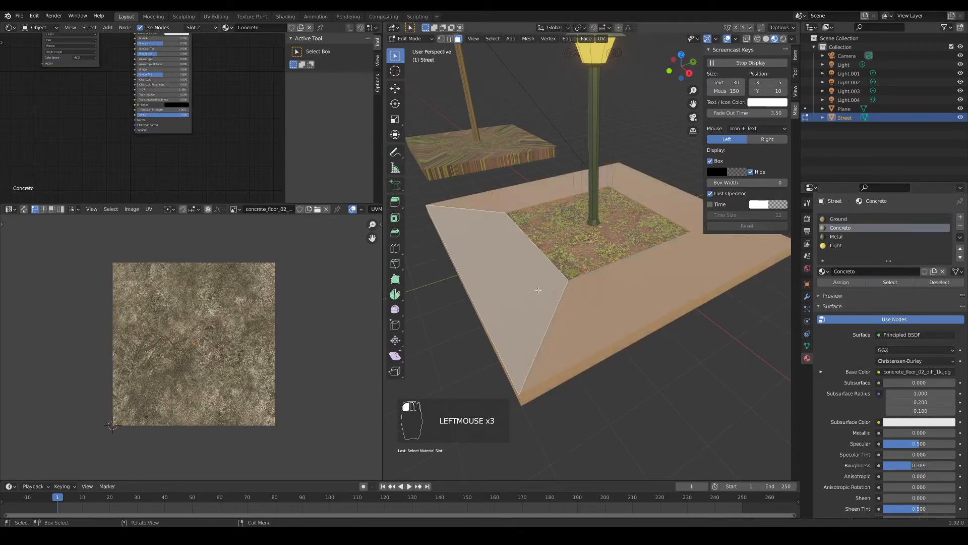
- Unwrap the selected concrete border faces onto the concrete_floor_02 image
{"action": "middle_click_drag", "start_coordinate": [565, 222], "coordinate": [535, 323]}
{"action": "key", "text": "u"}
{"action": "middle_click_drag", "start_coordinate": [576, 206], "coordinate": [612, 233], "text": "shift"}
{"action": "left_click", "coordinate": [558, 243]}
{"action": "scroll", "coordinate": [605, 227], "scroll_direction": "up", "scroll_amount": 3}
- Inspect the concrete texture on the plate in Object Mode and return to Edit Mode
{"action": "key", "text": "Tab"}
{"action": "scroll", "coordinate": [611, 233], "scroll_direction": "up", "scroll_amount": 2}
{"action": "middle_click_drag", "start_coordinate": [611, 233], "coordinate": [606, 214], "text": "shift"}
{"action": "scroll", "coordinate": [605, 239], "scroll_direction": "up", "scroll_amount": 1}
{"action": "scroll", "coordinate": [646, 244], "scroll_direction": "down", "scroll_amount": 2}
{"action": "scroll", "coordinate": [605, 213], "scroll_direction": "down", "scroll_amount": 2}
{"action": "key", "text": "Tab"}
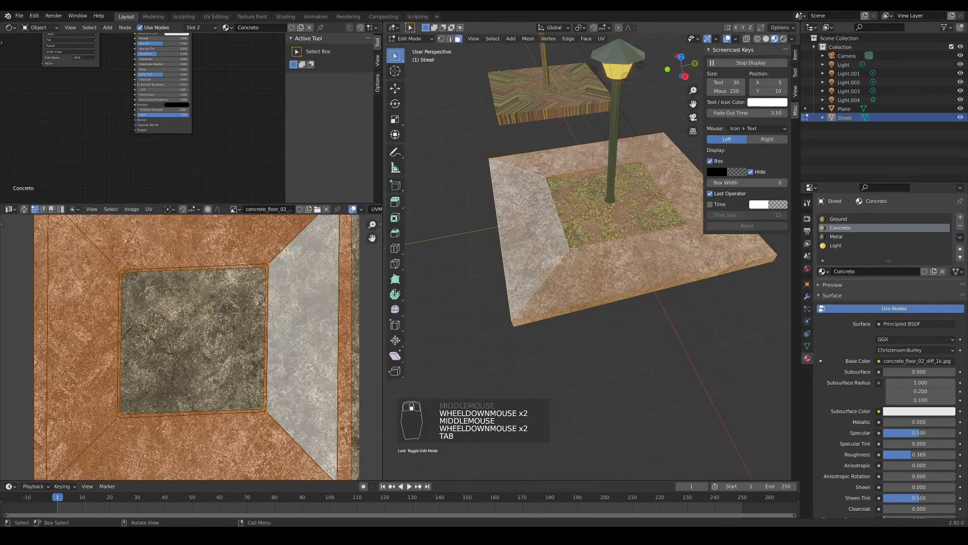
- Rotate the upper edge strip of the concrete UVs by about 1° to line it up with the image border
{"action": "scroll", "coordinate": [201, 313], "scroll_direction": "down", "scroll_amount": 2}
{"action": "scroll", "coordinate": [202, 311], "scroll_direction": "up", "scroll_amount": 1}
{"action": "scroll", "coordinate": [212, 305], "scroll_direction": "down", "scroll_amount": 1}
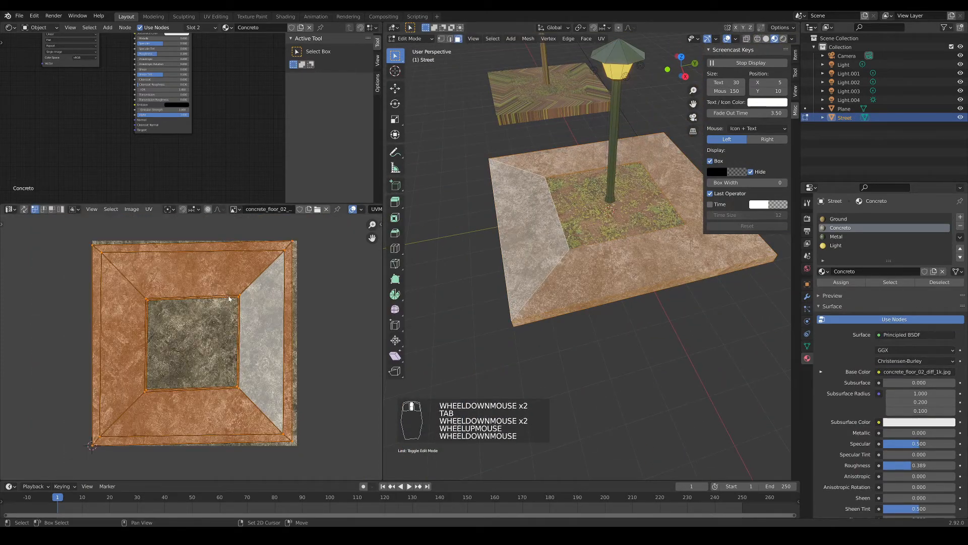
{"action": "scroll", "coordinate": [227, 296], "scroll_direction": "up", "scroll_amount": 1}
{"action": "scroll", "coordinate": [231, 287], "scroll_direction": "down", "scroll_amount": 1}
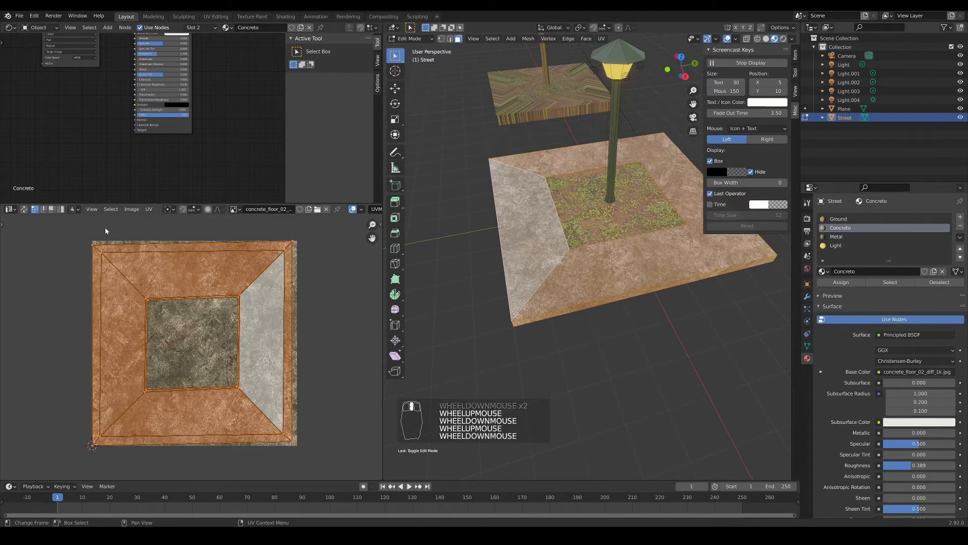
{"action": "left_click_drag", "start_coordinate": [87, 234], "coordinate": [309, 262]}
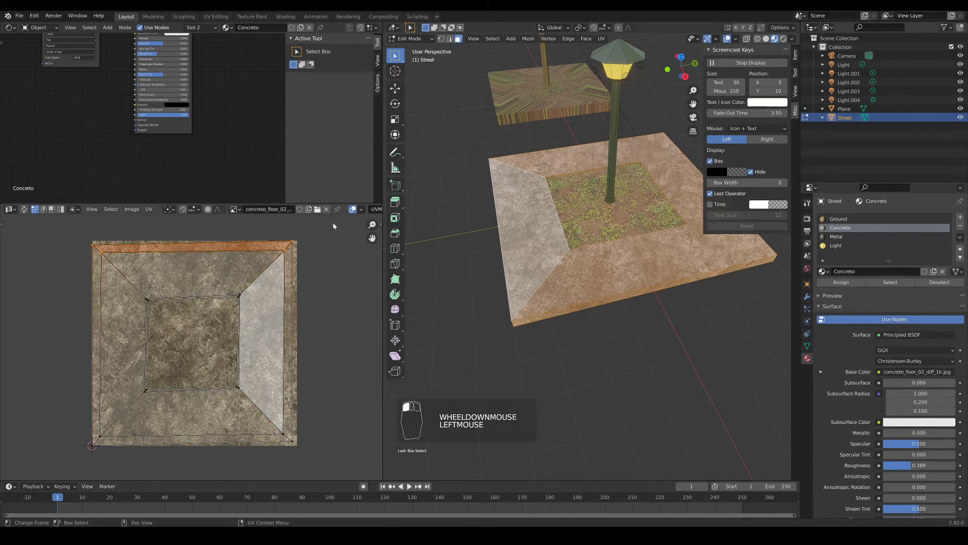
{"action": "key", "text": "r"}
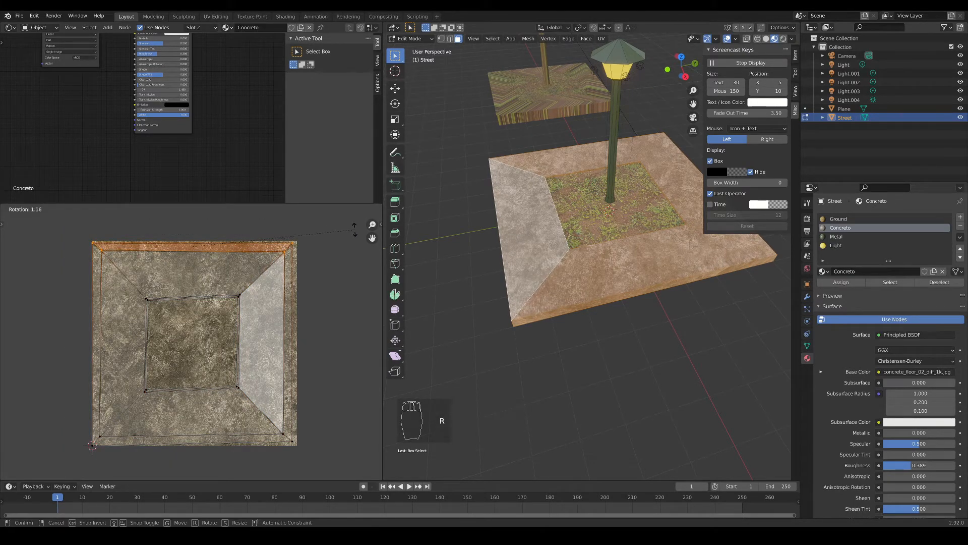
{"action": "left_click", "coordinate": [353, 228]}
- Rotate the right edge strip of the concrete UVs by about 2° to straighten it
{"action": "left_click_drag", "start_coordinate": [283, 232], "coordinate": [366, 479]}
{"action": "key", "text": "r"}
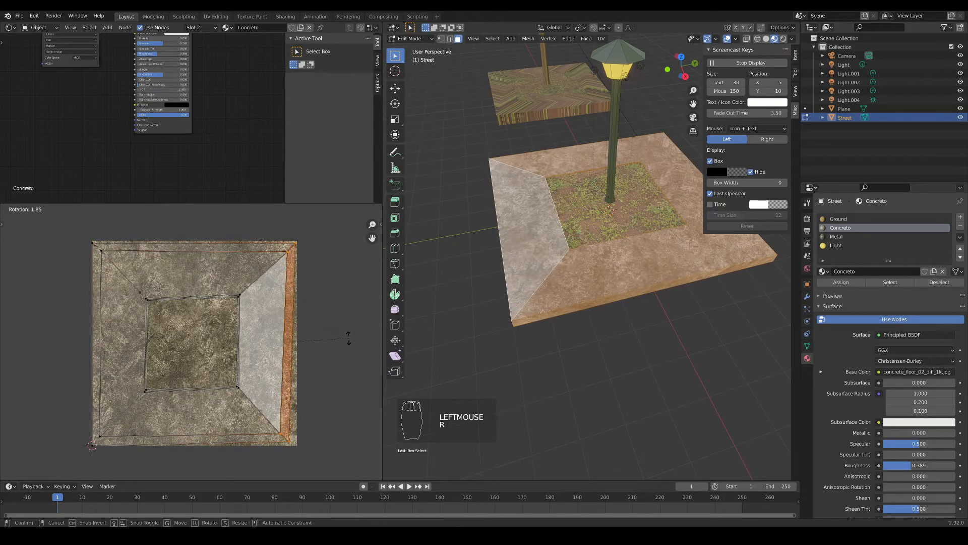
{"action": "left_click", "coordinate": [352, 335]}
{"action": "key", "text": "s"}
{"action": "left_click", "coordinate": [361, 340]}
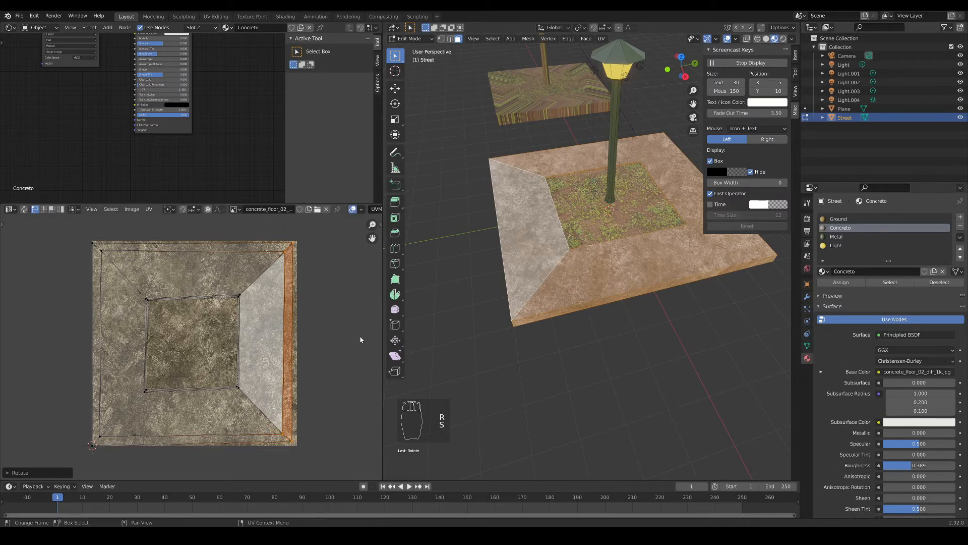
- Reproject the selected concrete faces with Smart UV Project, using a 66° angle limit and zero island margin
{"action": "scroll", "coordinate": [361, 333], "scroll_direction": "down", "scroll_amount": 1}
{"action": "scroll", "coordinate": [539, 121], "scroll_direction": "up", "scroll_amount": 1}
{"action": "key", "text": "Tab"}
{"action": "middle_click_drag", "start_coordinate": [540, 119], "coordinate": [549, 172], "text": "shift"}
{"action": "key", "text": "Tab"}
{"action": "key", "text": "u"}
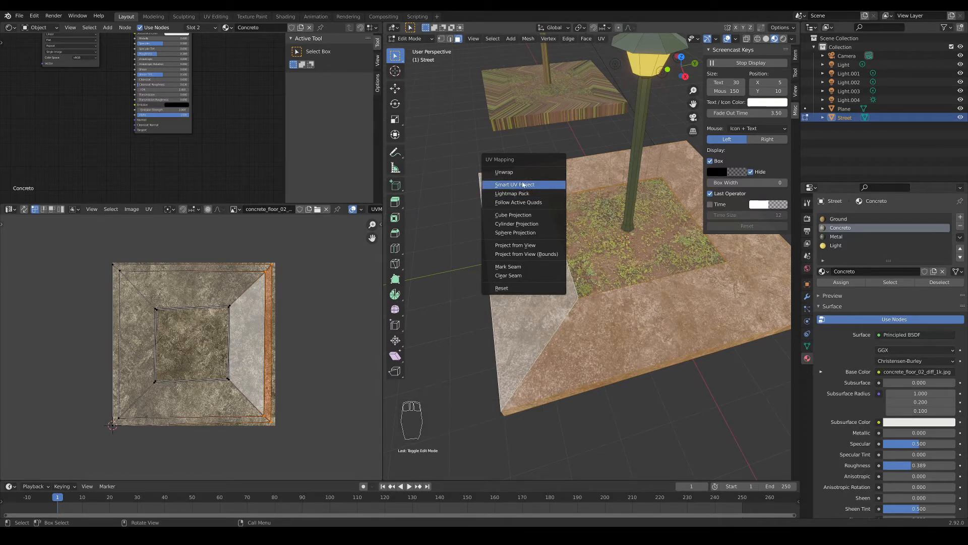
{"action": "left_click", "coordinate": [538, 187]}
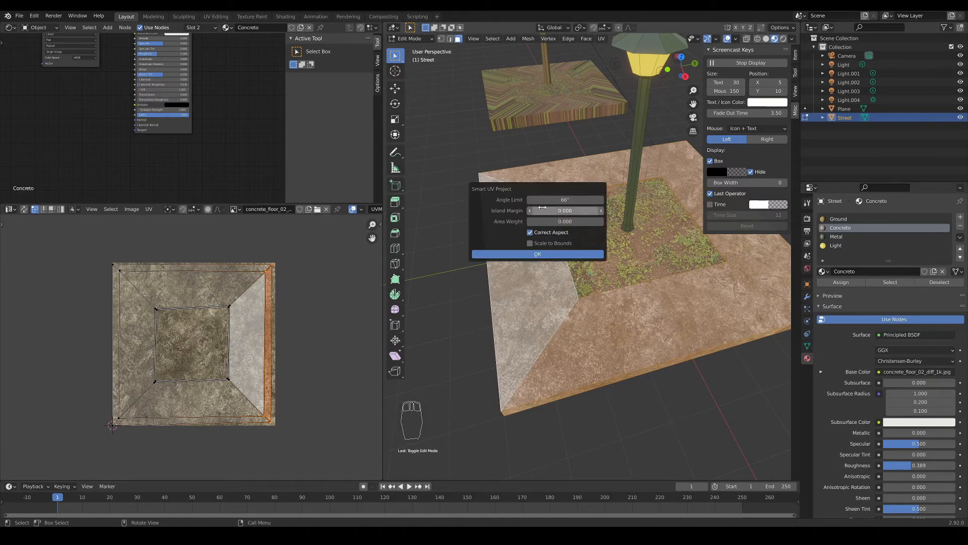
{"action": "left_click", "coordinate": [506, 257]}
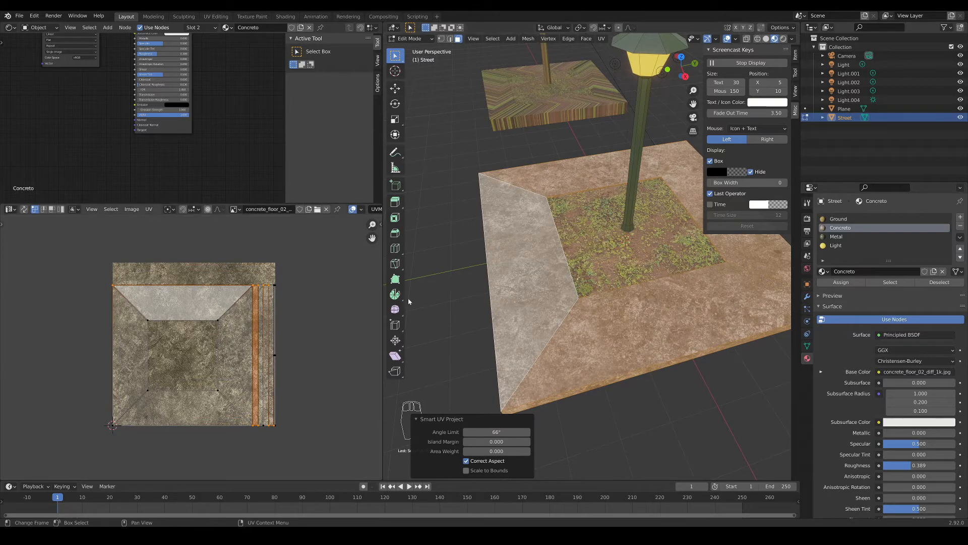
- Examine the concrete texture on the top and side faces of the plate from several angles
{"action": "middle_click_drag", "start_coordinate": [627, 323], "coordinate": [607, 300]}
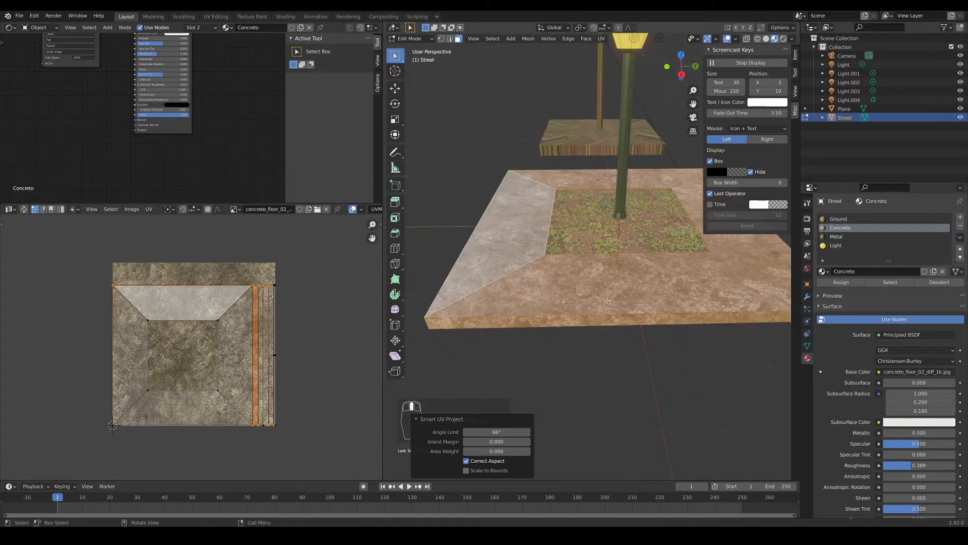
{"action": "scroll", "coordinate": [546, 243], "scroll_direction": "up", "scroll_amount": 2}
{"action": "scroll", "coordinate": [545, 243], "scroll_direction": "down", "scroll_amount": 1}
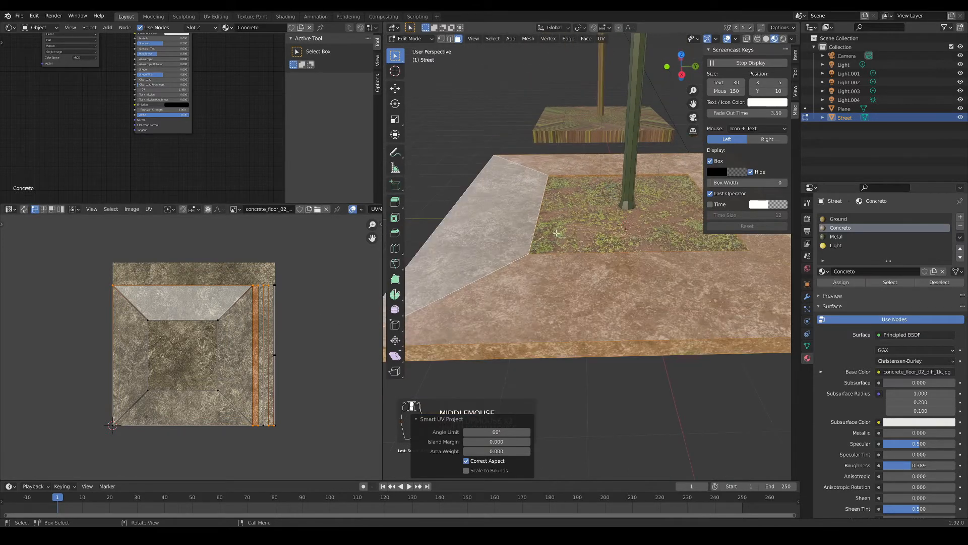
{"action": "middle_click_drag", "start_coordinate": [546, 243], "coordinate": [584, 241]}
{"action": "scroll", "coordinate": [474, 254], "scroll_direction": "down", "scroll_amount": 1}
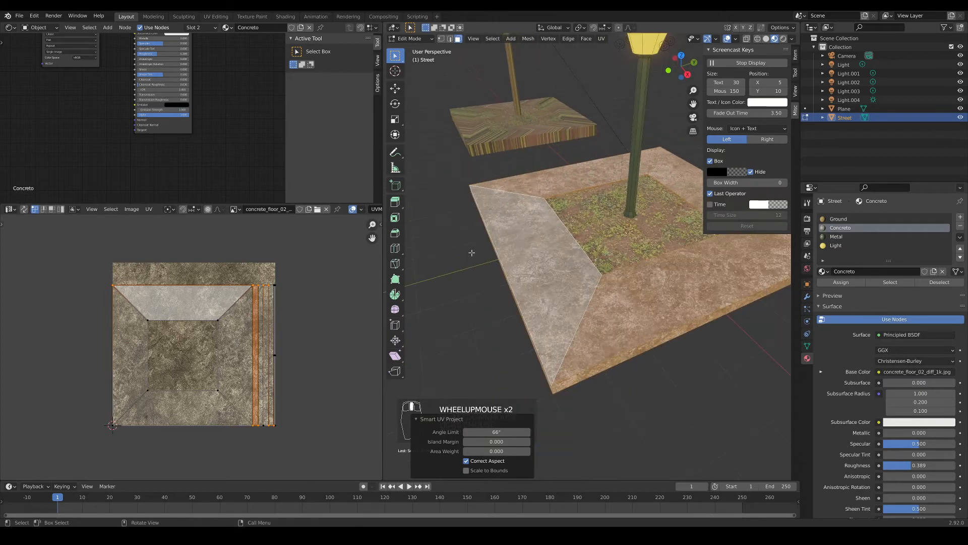
{"action": "scroll", "coordinate": [581, 263], "scroll_direction": "down", "scroll_amount": 1}
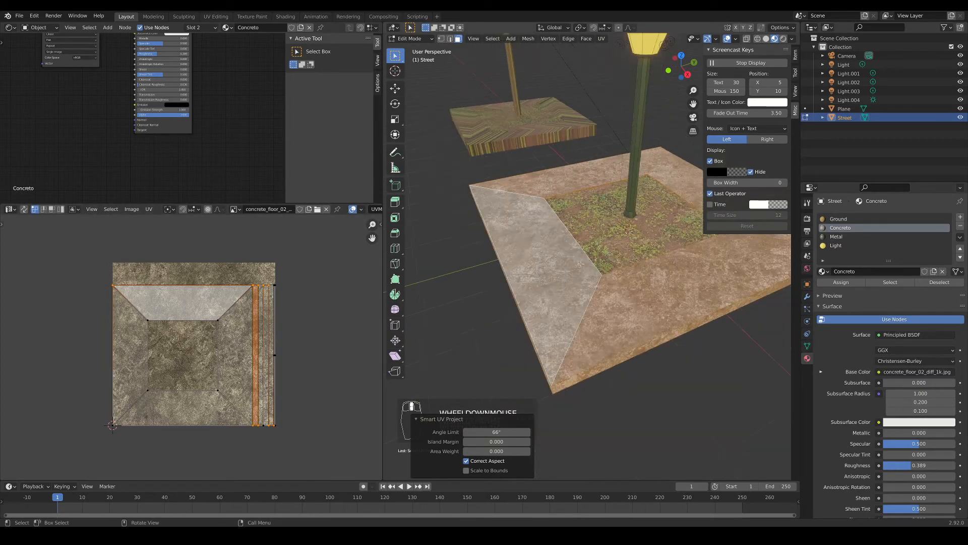
- Select individual border faces and an adjoining side face of the plate to check their UV islands on the concrete image
{"action": "double_click", "coordinate": [587, 331]}
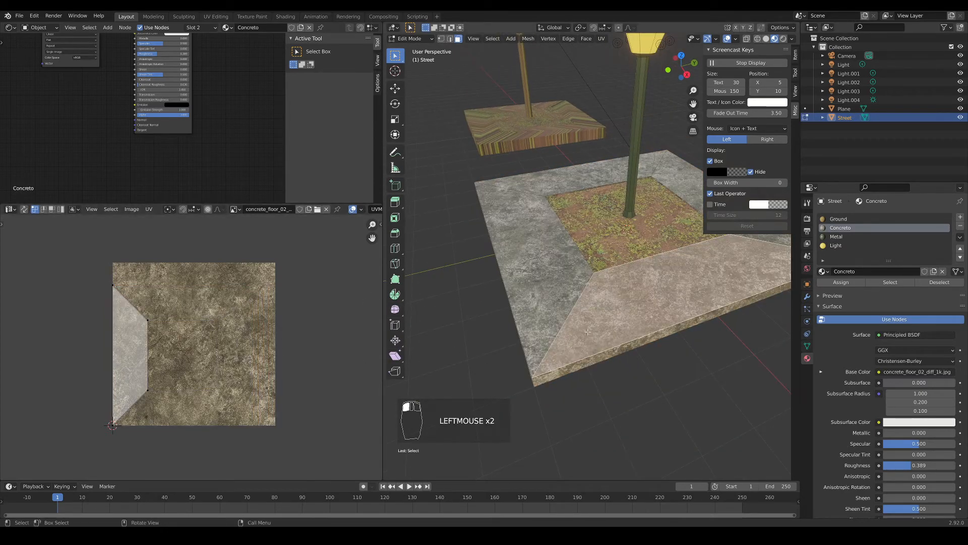
{"action": "left_click", "coordinate": [582, 176]}
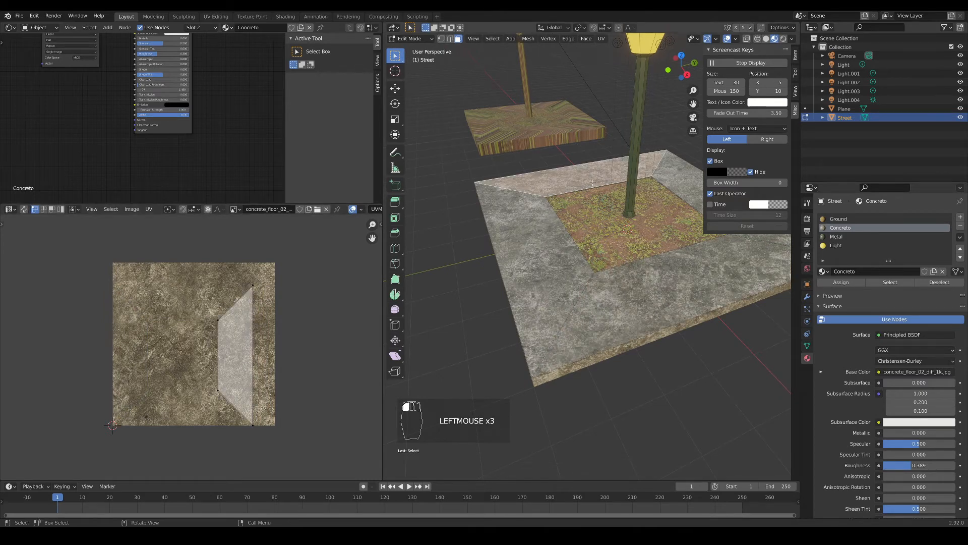
{"action": "middle_click_drag", "start_coordinate": [582, 176], "coordinate": [544, 236]}
{"action": "left_click", "coordinate": [544, 235]}
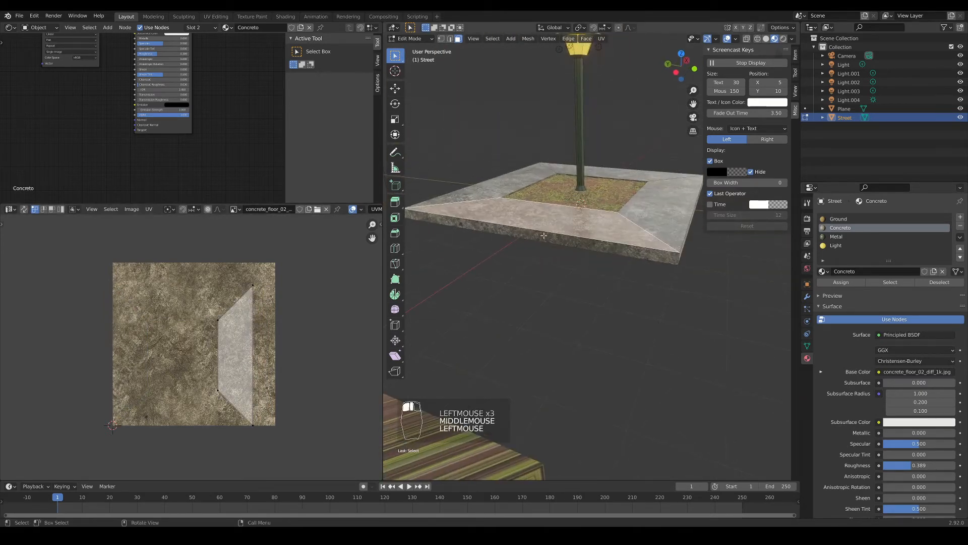
{"action": "left_click", "coordinate": [530, 214], "text": "shift"}
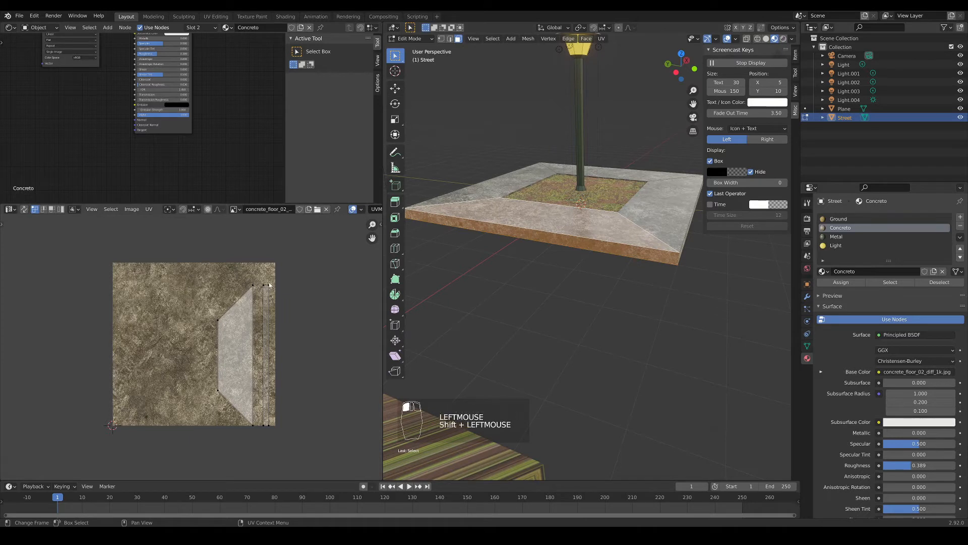
{"action": "middle_click_drag", "start_coordinate": [599, 229], "coordinate": [631, 236], "text": "shift"}
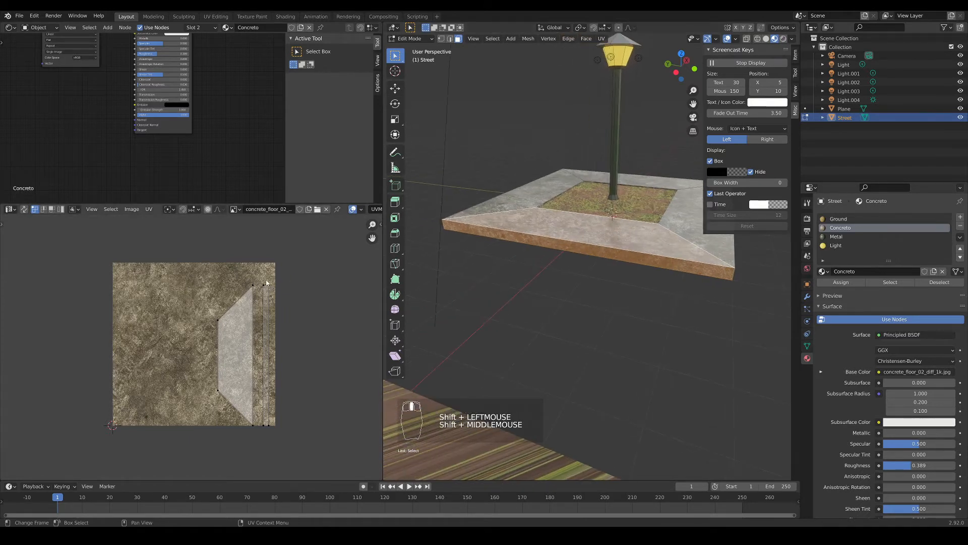
{"action": "left_click_drag", "start_coordinate": [258, 276], "coordinate": [298, 422]}
{"action": "key", "text": "ctrl+z"}
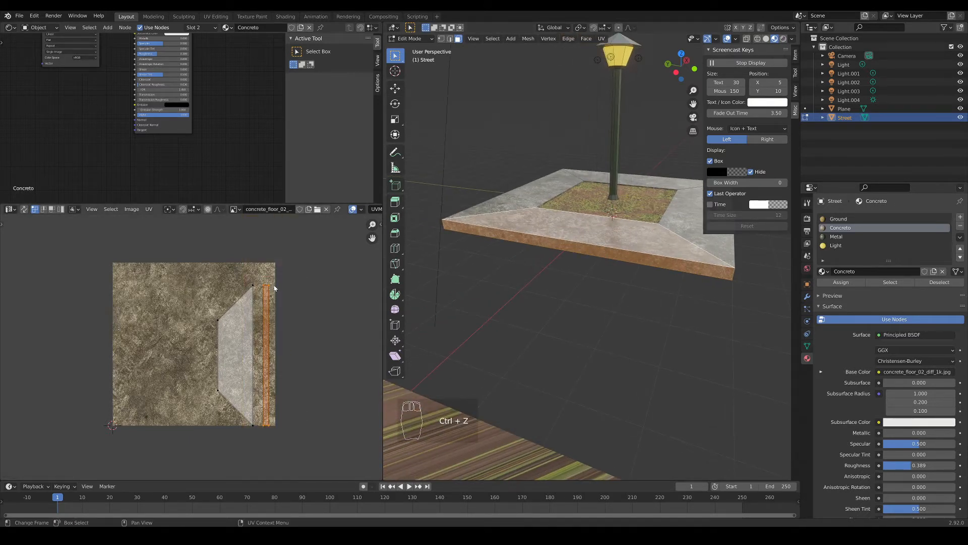
{"action": "key", "text": "ctrl+z"}
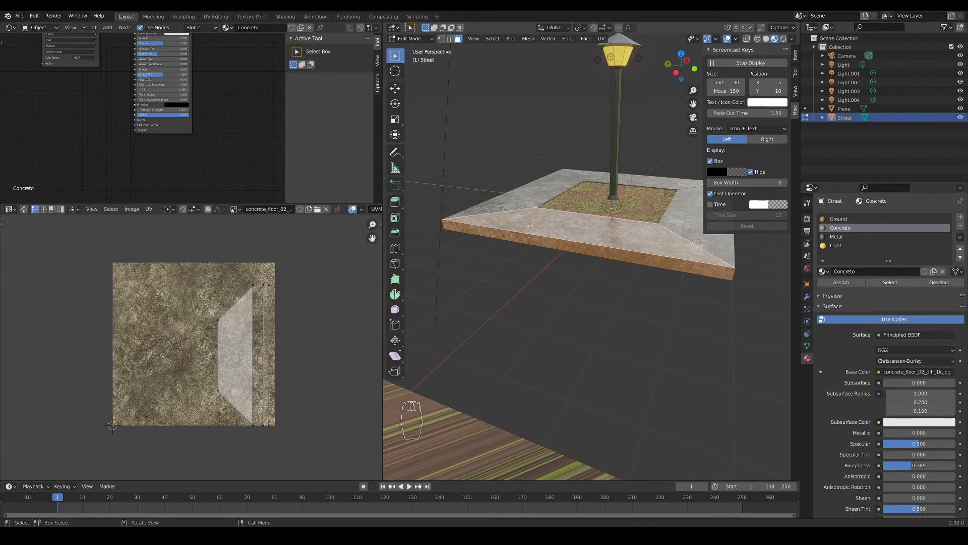
- Return to Object Mode, view the whole lamp and plate, and display the Street object's transform values
{"action": "middle_click_drag", "start_coordinate": [565, 262], "coordinate": [589, 279]}
{"action": "key", "text": "a"}
{"action": "key", "text": "Tab"}
{"action": "scroll", "coordinate": [595, 290], "scroll_direction": "down", "scroll_amount": 2}
{"action": "middle_click_drag", "start_coordinate": [594, 290], "coordinate": [549, 269]}
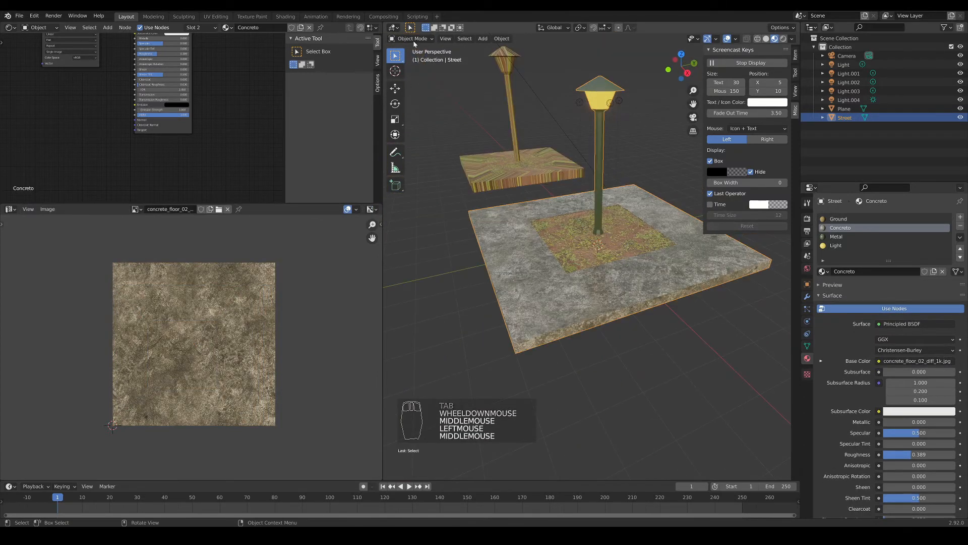
{"action": "left_click", "coordinate": [796, 55]}
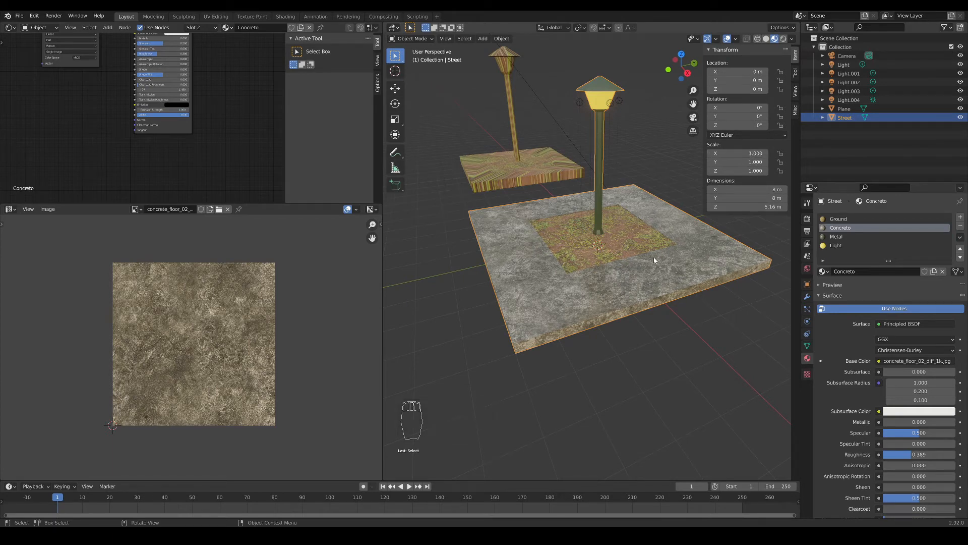
- Select the entire Street mesh in Edit Mode and scale it by 2 along the X axis
{"action": "key", "text": "Tab"}
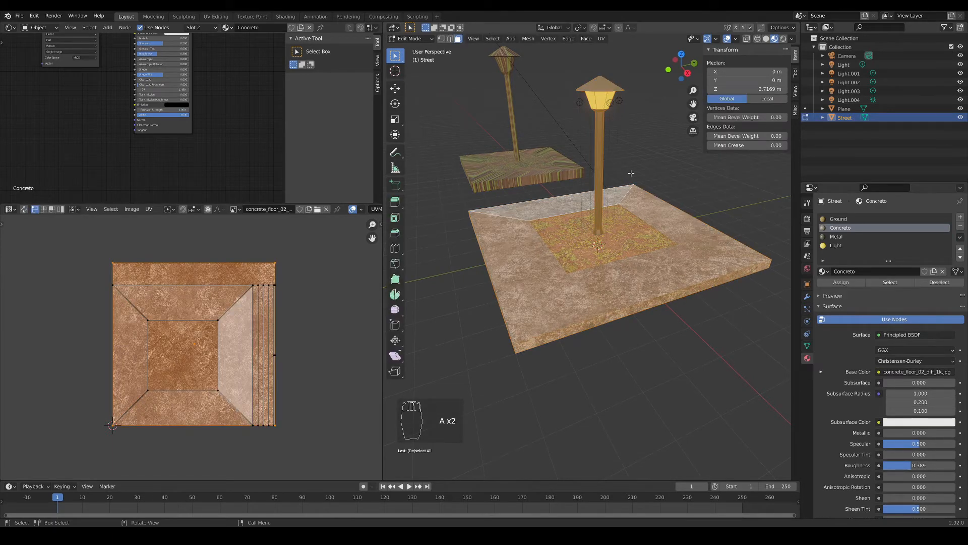
{"action": "key", "text": "a"}
{"action": "key", "text": "a"}
{"action": "key", "text": "a"}
{"action": "key", "text": "s"}
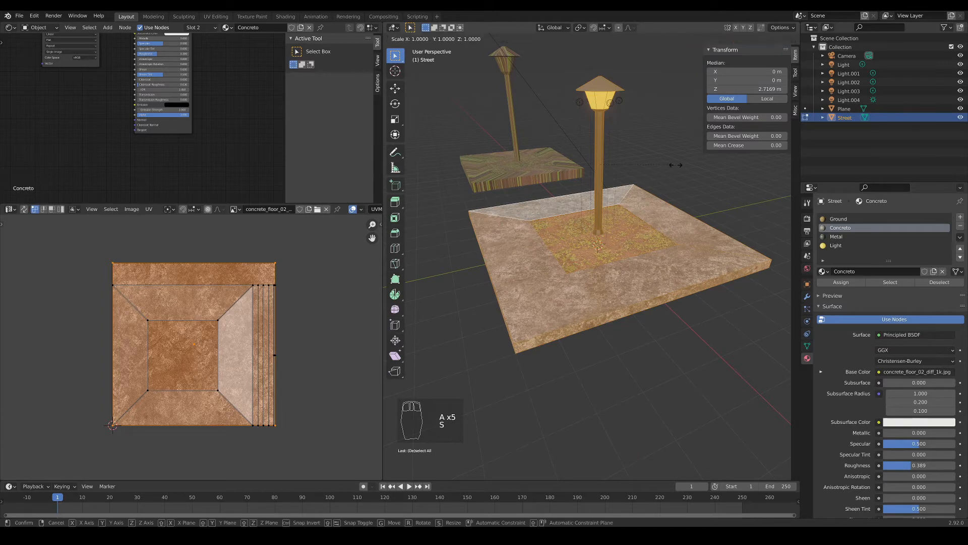
{"action": "key", "text": "x"}
{"action": "key", "text": "2"}
{"action": "key", "text": "Return"}
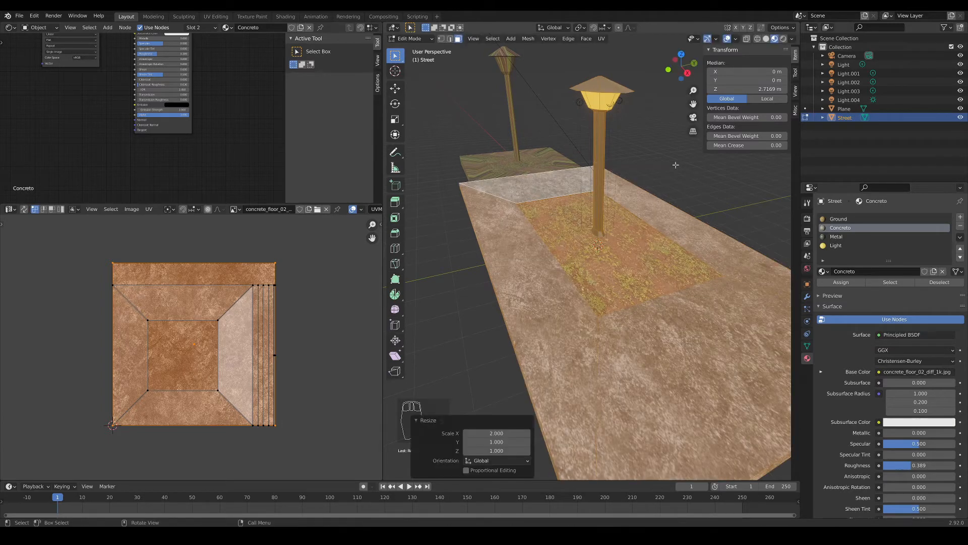
- Scale the Street object by 0.5 along the X axis in Object Mode
{"action": "middle_click_drag", "start_coordinate": [669, 167], "coordinate": [597, 190]}
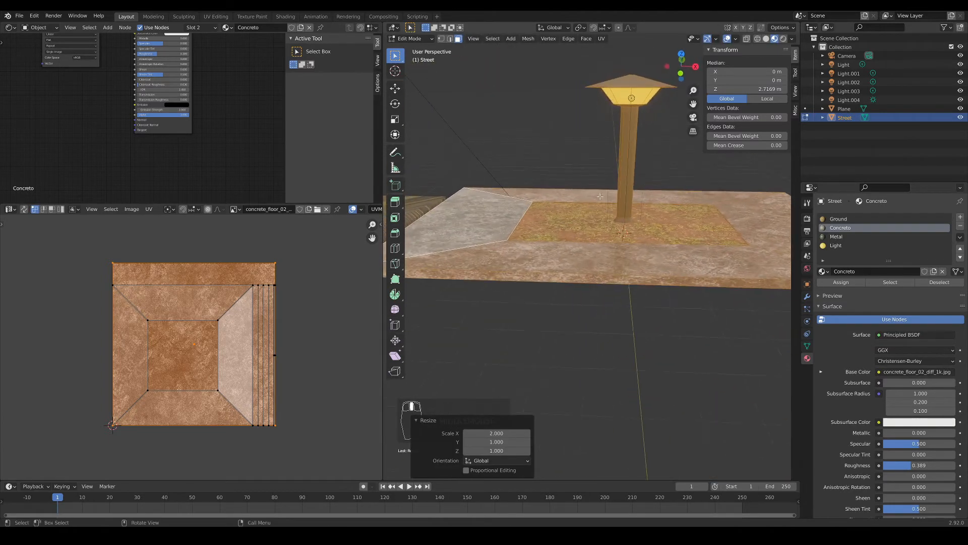
{"action": "scroll", "coordinate": [598, 189], "scroll_direction": "down", "scroll_amount": 2}
{"action": "key", "text": "Tab"}
{"action": "key", "text": "s"}
{"action": "key", "text": "s"}
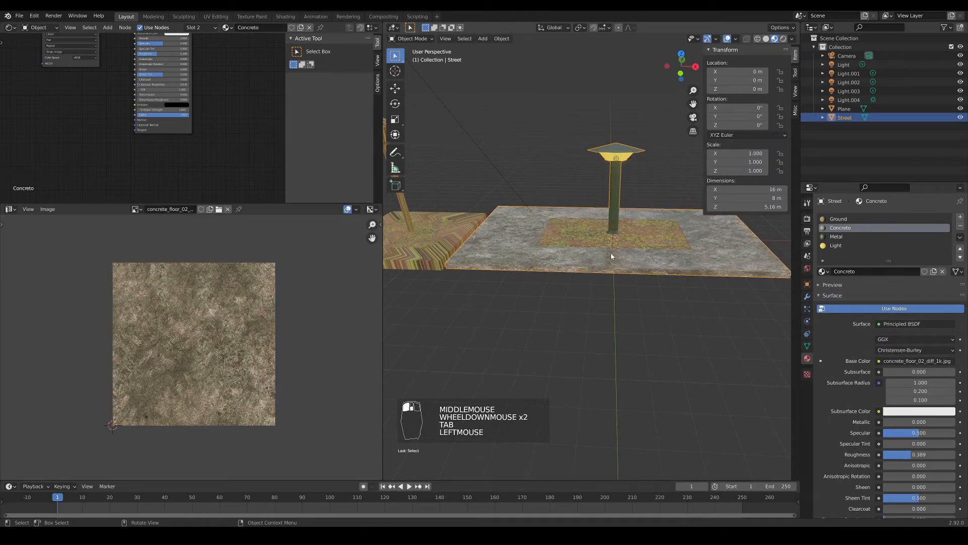
{"action": "type", "text": "x0.5"}
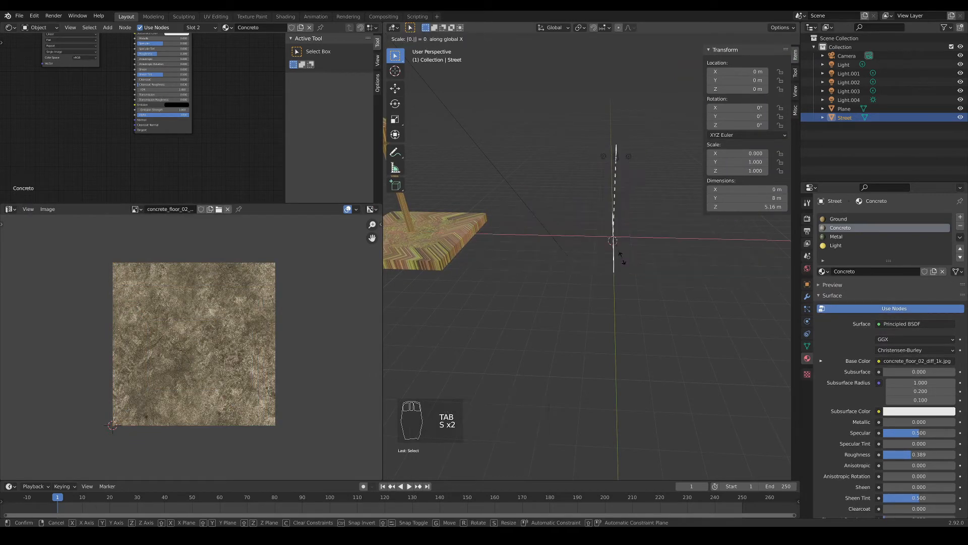
{"action": "key", "text": "Return"}
- Examine the plate's proportions and check the Street object's X scale value
{"action": "middle_click_drag", "start_coordinate": [661, 232], "coordinate": [612, 229]}
{"action": "middle_click_drag", "start_coordinate": [611, 229], "coordinate": [595, 243], "text": "shift"}
{"action": "scroll", "coordinate": [609, 238], "scroll_direction": "up", "scroll_amount": 2}
{"action": "middle_click_drag", "start_coordinate": [462, 243], "coordinate": [495, 247]}
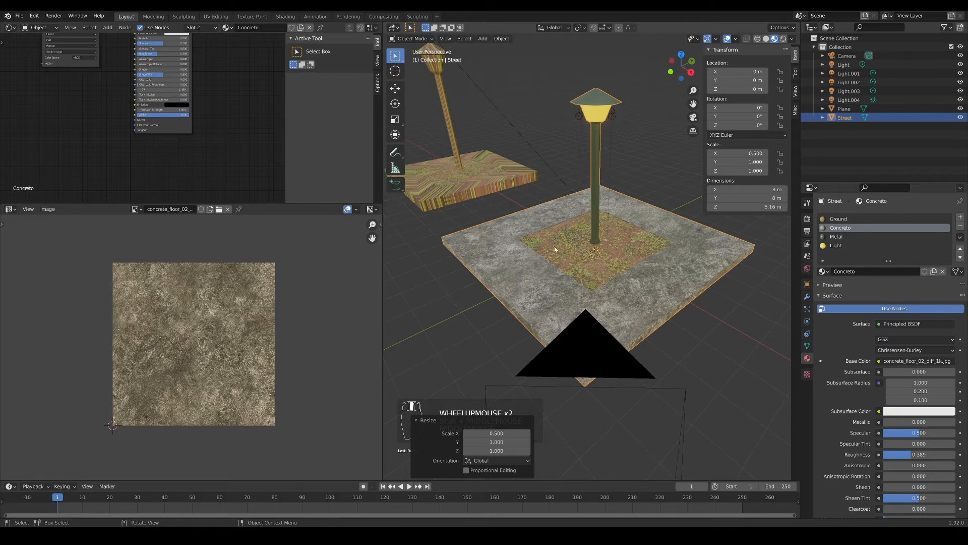
{"action": "left_click", "coordinate": [717, 153]}
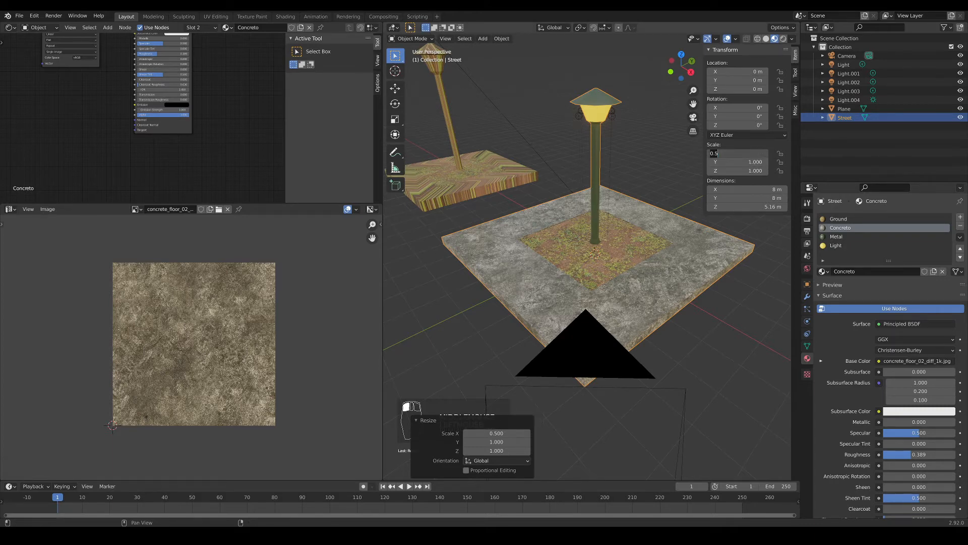
{"action": "key", "text": "Return"}
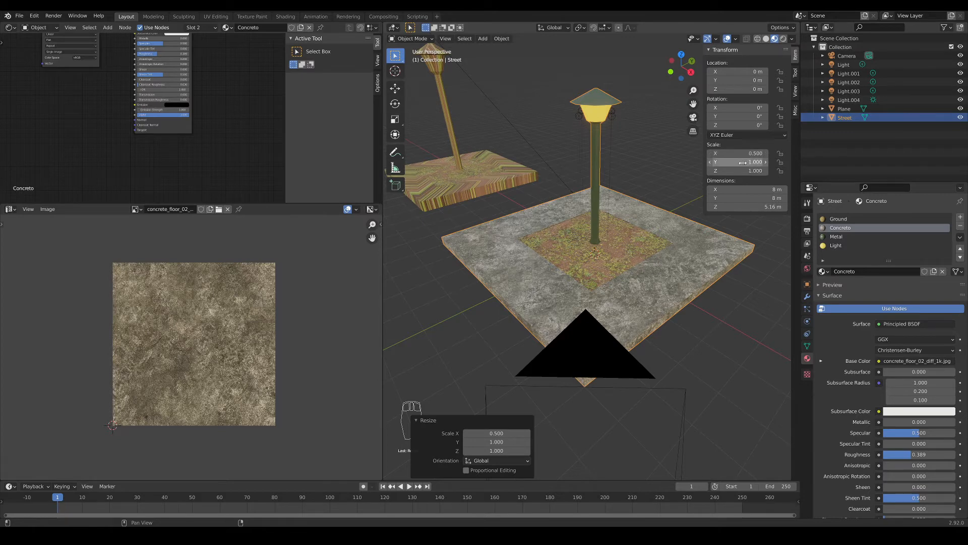
- Select the Concreto faces in Edit Mode and reproject them with Smart UV Project at a 66° angle limit
{"action": "middle_click_drag", "start_coordinate": [690, 202], "coordinate": [614, 264]}
{"action": "scroll", "coordinate": [551, 227], "scroll_direction": "up", "scroll_amount": 1}
{"action": "scroll", "coordinate": [554, 222], "scroll_direction": "down", "scroll_amount": 2}
{"action": "scroll", "coordinate": [570, 249], "scroll_direction": "up", "scroll_amount": 1}
{"action": "scroll", "coordinate": [570, 250], "scroll_direction": "up", "scroll_amount": 2}
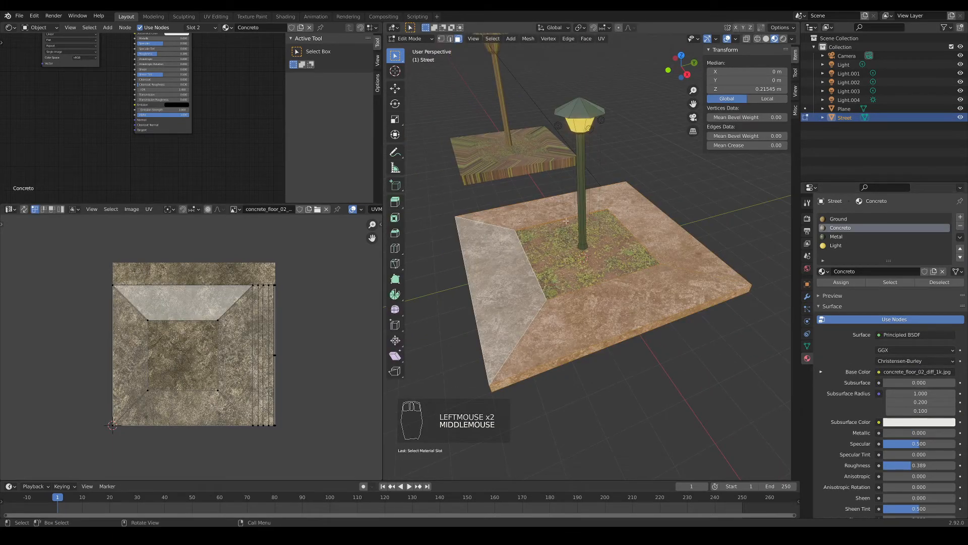
{"action": "key", "text": "u"}
{"action": "left_click", "coordinate": [534, 223]}
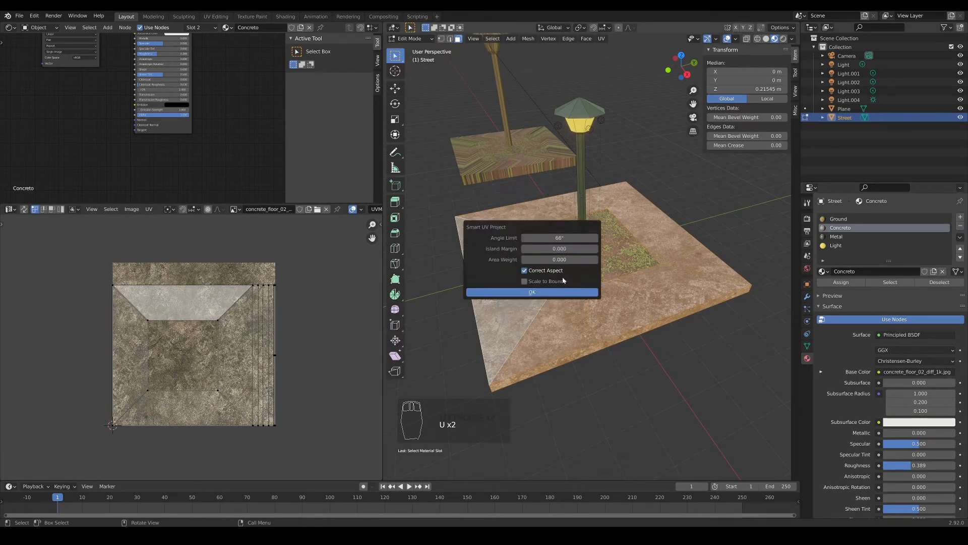
{"action": "left_click", "coordinate": [532, 293]}
{"action": "middle_click_drag", "start_coordinate": [195, 321], "coordinate": [235, 317]}
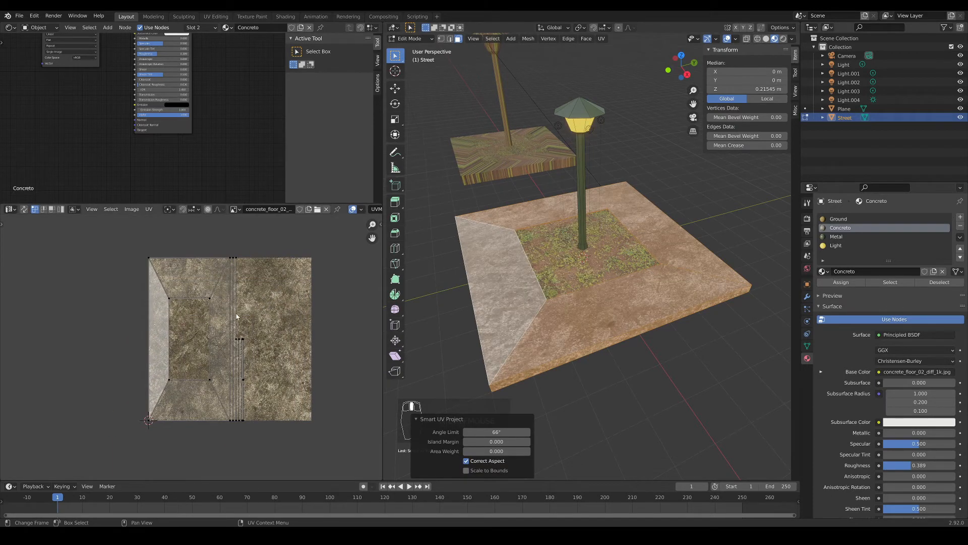
{"action": "scroll", "coordinate": [239, 319], "scroll_direction": "up", "scroll_amount": 2}
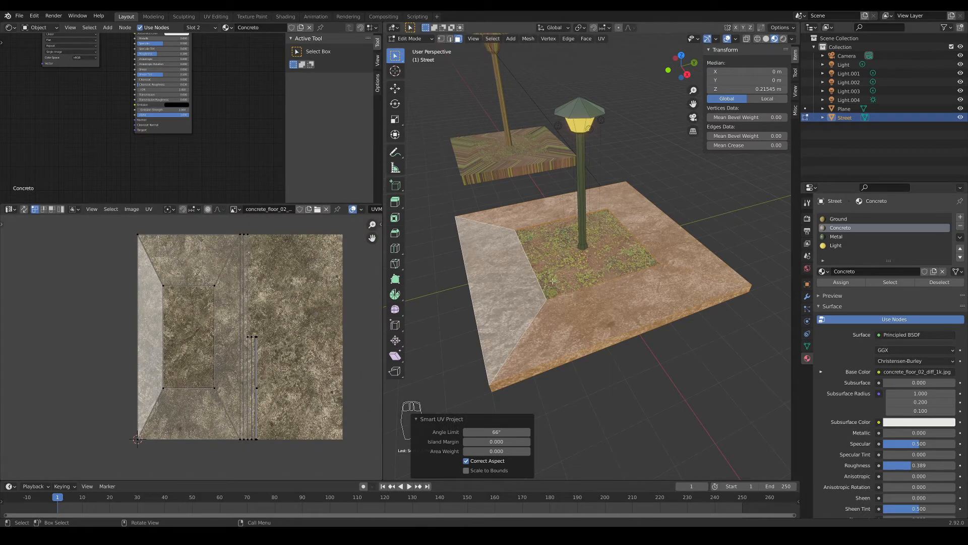
- Return to Object Mode and apply the Street object's scale
{"action": "key", "text": "Tab"}
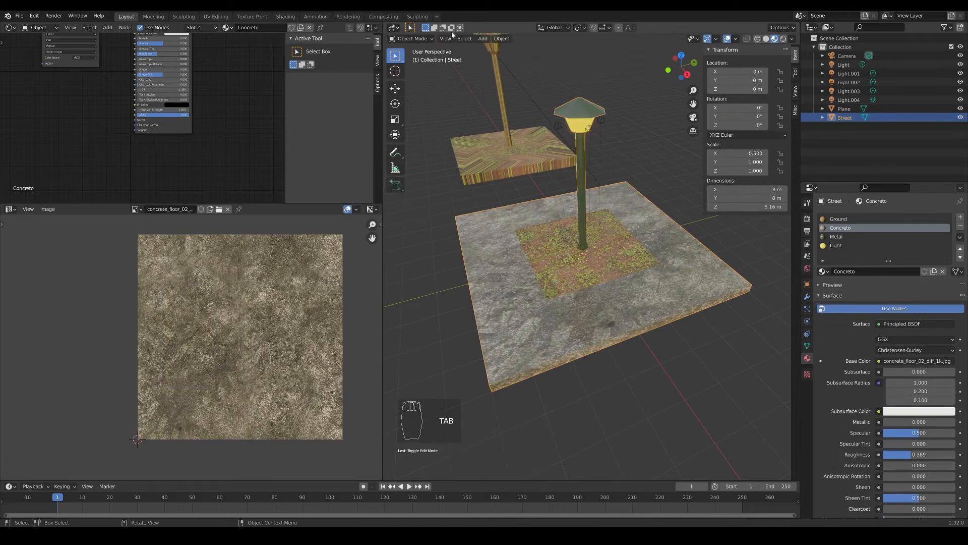
{"action": "middle_click_drag", "start_coordinate": [587, 126], "coordinate": [594, 147]}
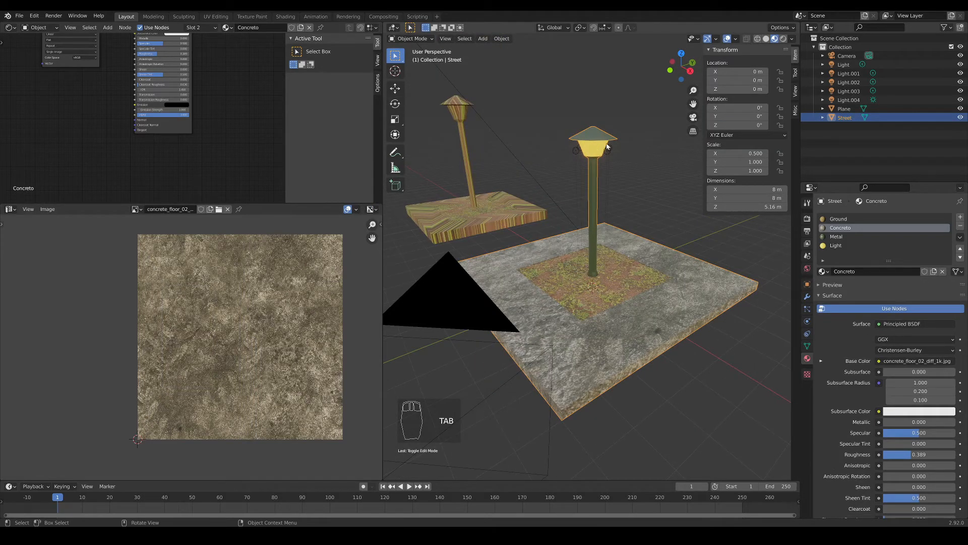
{"action": "key", "text": "ctrl+a"}
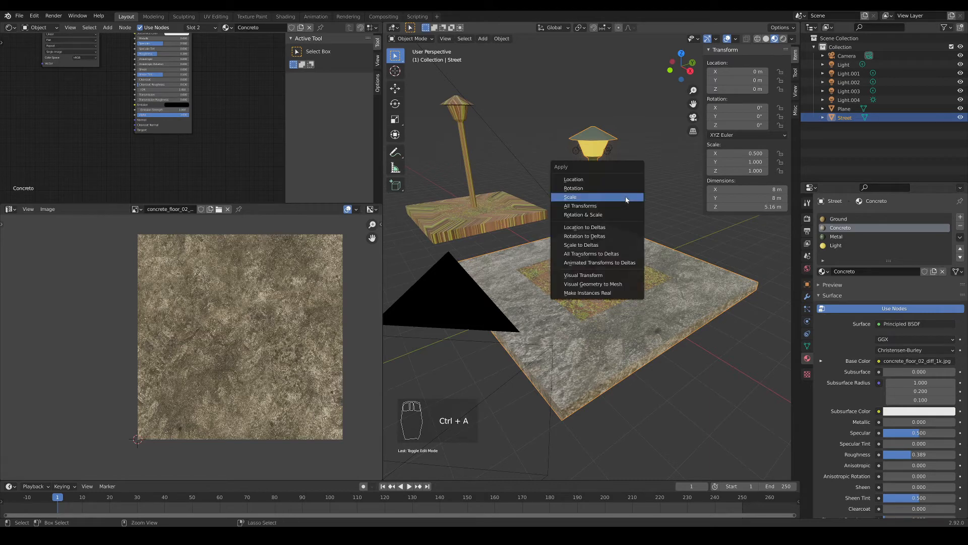
{"action": "left_click", "coordinate": [581, 197]}
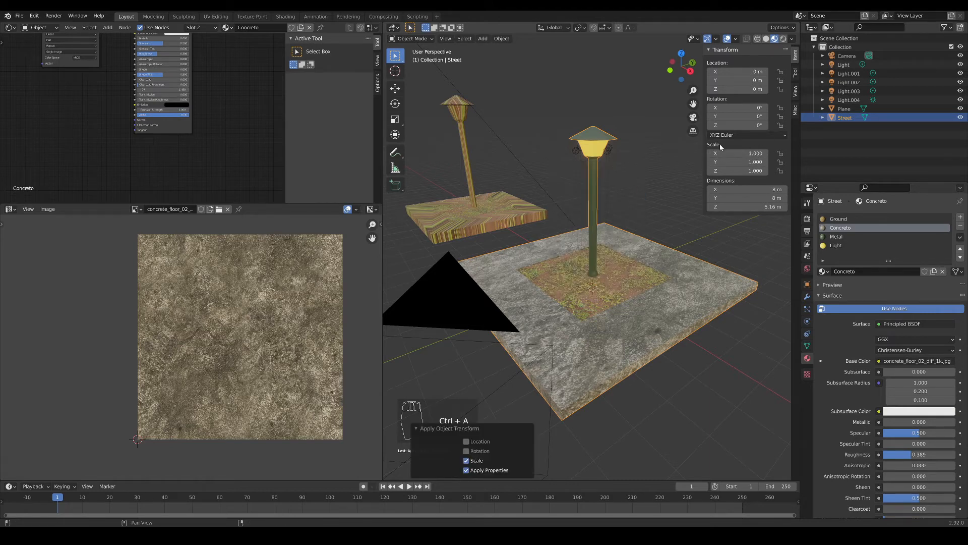
{"action": "middle_click_drag", "start_coordinate": [594, 143], "coordinate": [588, 151]}
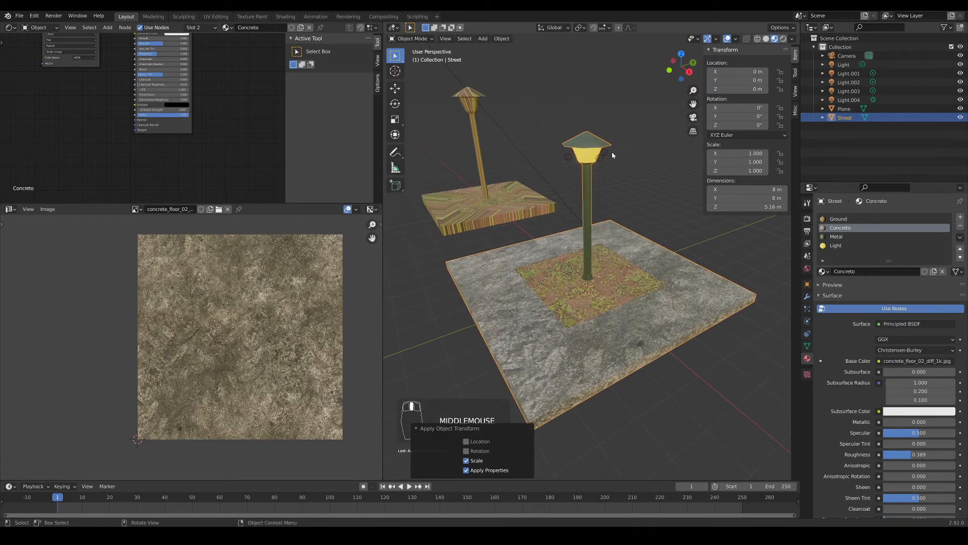
- Select the Concreto faces in Edit Mode and project their UVs again with Smart UV Project at a 66° angle limit
{"action": "key", "text": "Tab"}
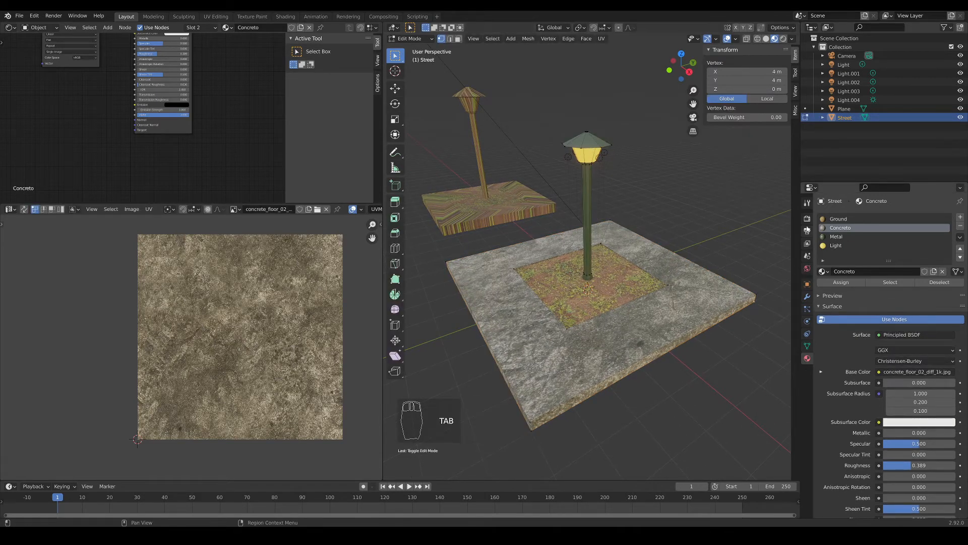
{"action": "left_click", "coordinate": [896, 283]}
{"action": "key", "text": "u"}
{"action": "key", "text": "u"}
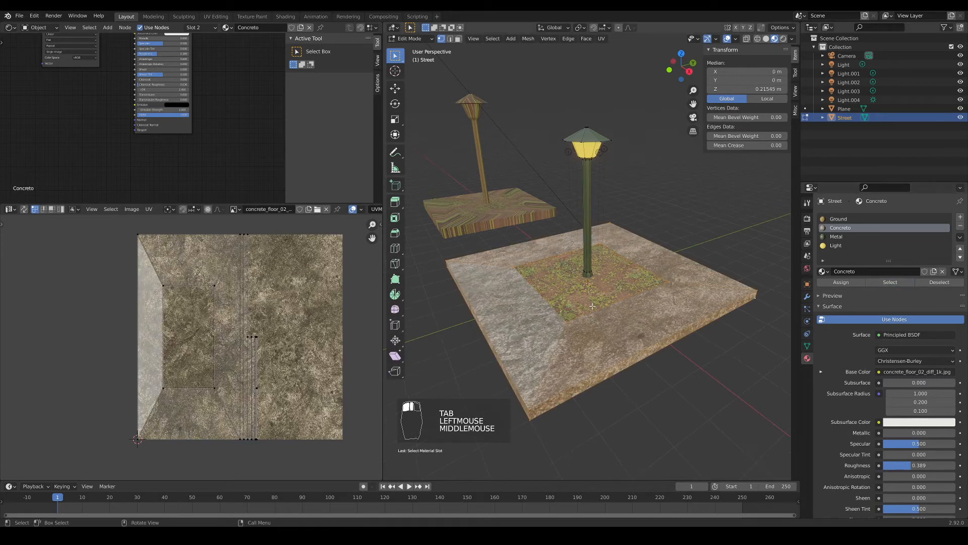
{"action": "left_click", "coordinate": [580, 240]}
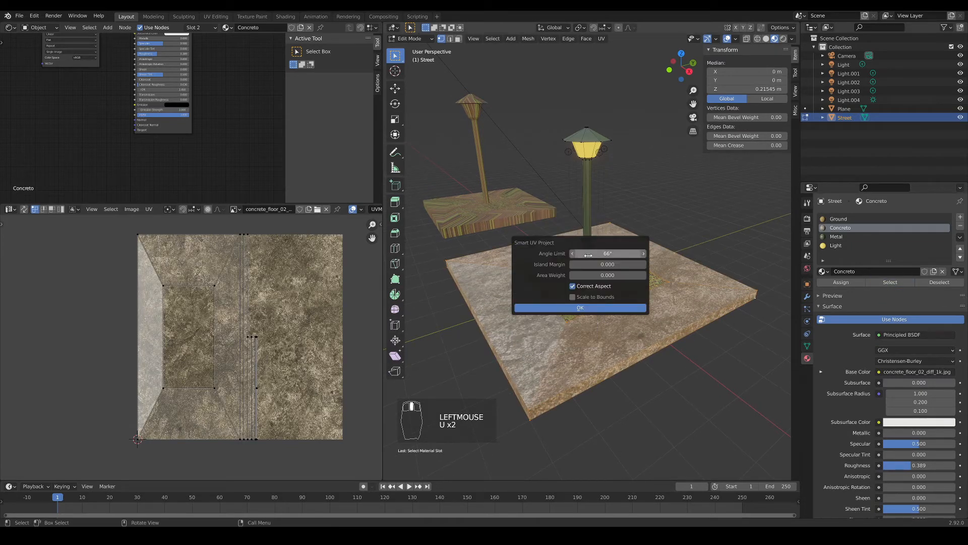
{"action": "left_click", "coordinate": [581, 308]}
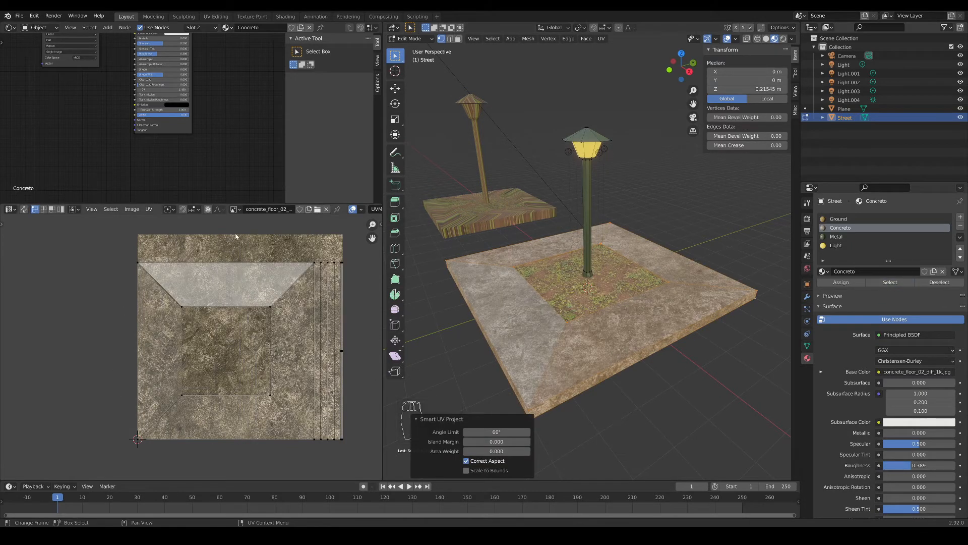
{"action": "scroll", "coordinate": [188, 344], "scroll_direction": "down", "scroll_amount": 1}
{"action": "middle_click_drag", "start_coordinate": [504, 313], "coordinate": [487, 307]}
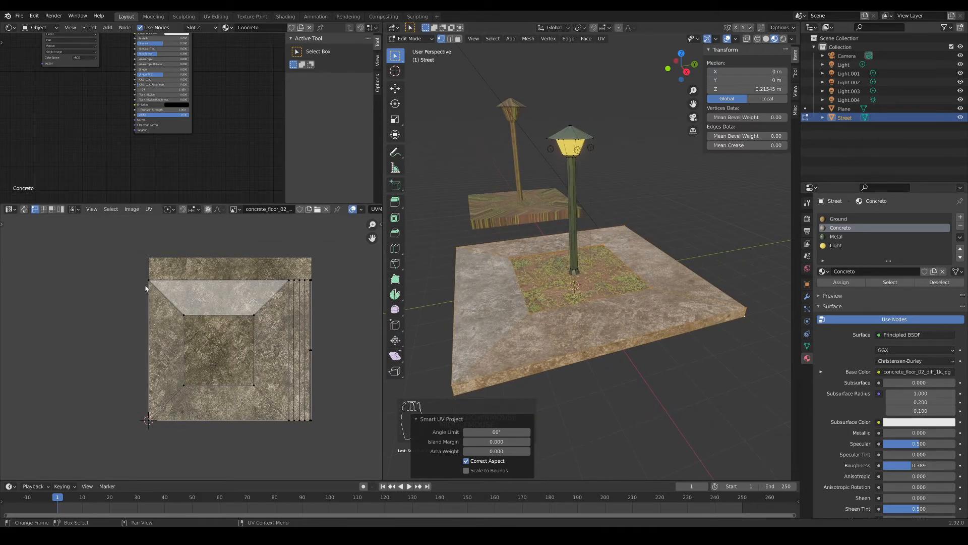
{"action": "scroll", "coordinate": [333, 290], "scroll_direction": "up", "scroll_amount": 1}
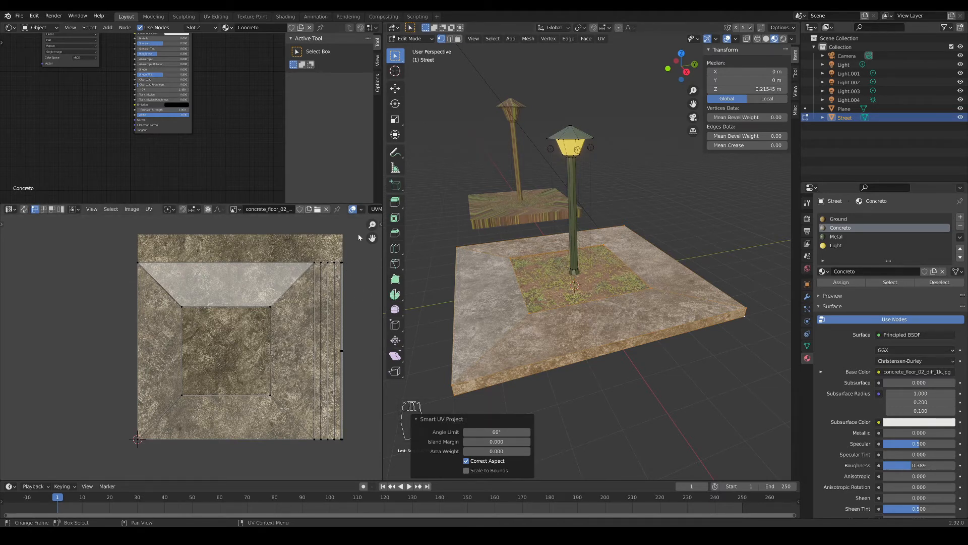
{"action": "scroll", "coordinate": [218, 318], "scroll_direction": "down", "scroll_amount": 1}
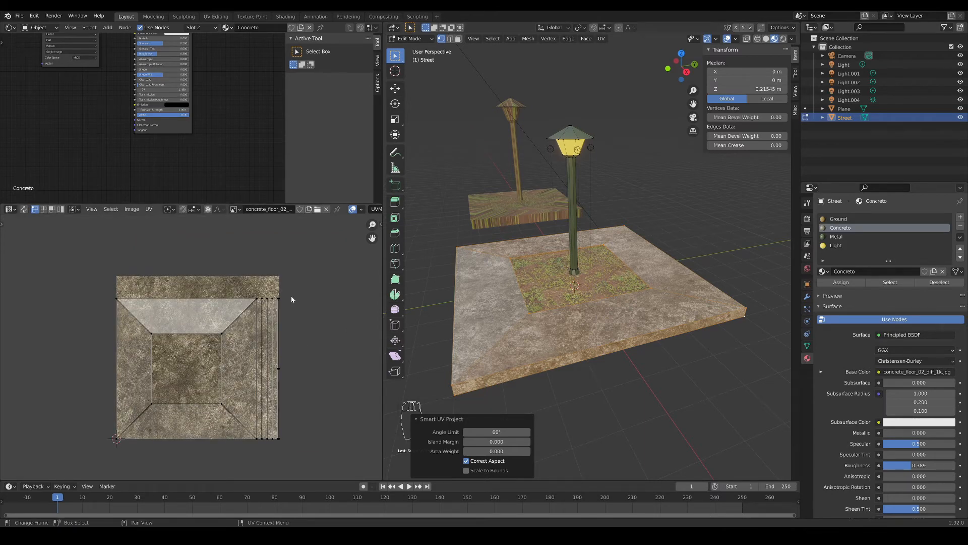
- Select all the Concreto UVs, set the pivot to 2D Cursor, and scale them by about 1.15 to fill the texture's height
{"action": "scroll", "coordinate": [192, 350], "scroll_direction": "down", "scroll_amount": 1}
{"action": "left_click_drag", "start_coordinate": [108, 283], "coordinate": [310, 438]}
{"action": "scroll", "coordinate": [244, 328], "scroll_direction": "up", "scroll_amount": 3}
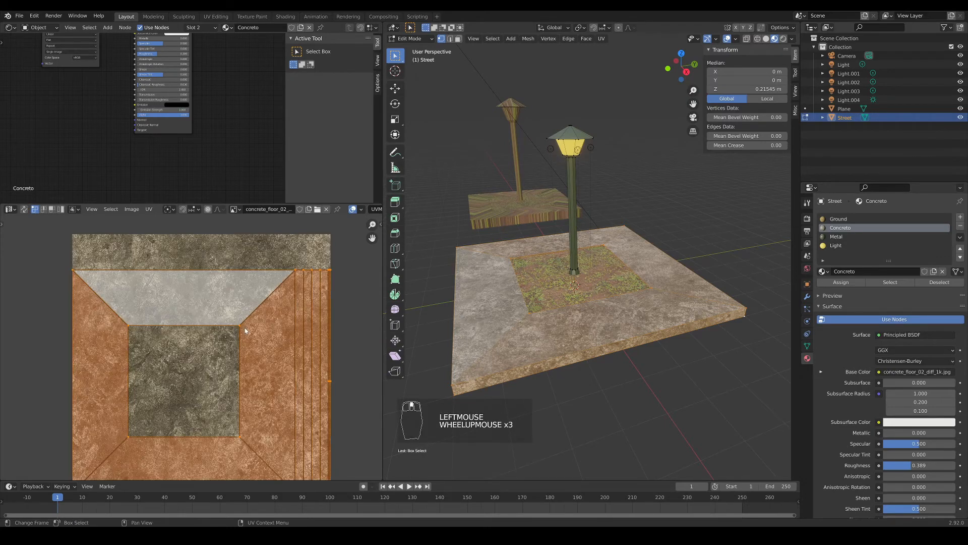
{"action": "scroll", "coordinate": [202, 262], "scroll_direction": "down", "scroll_amount": 1}
{"action": "middle_click_drag", "start_coordinate": [162, 227], "coordinate": [174, 223], "text": "shift"}
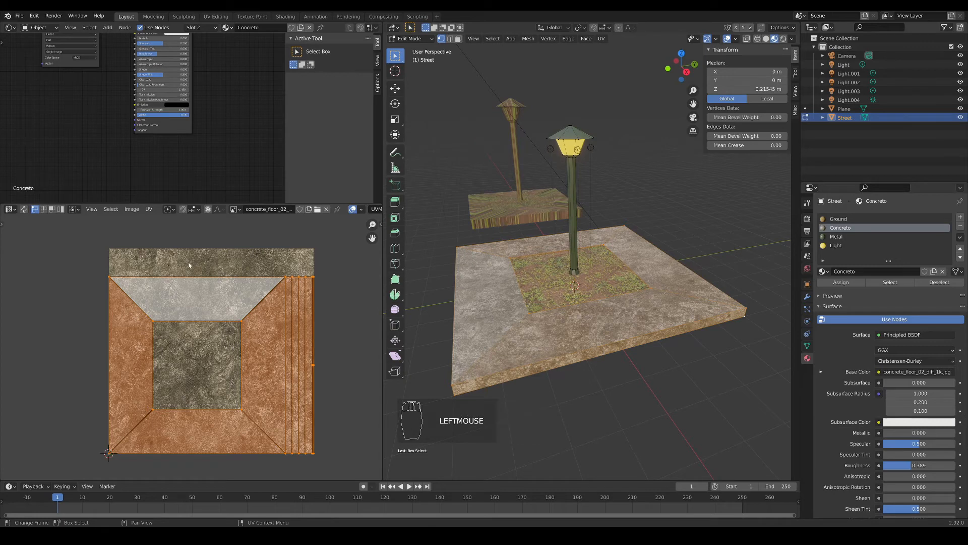
{"action": "left_click", "coordinate": [170, 209]}
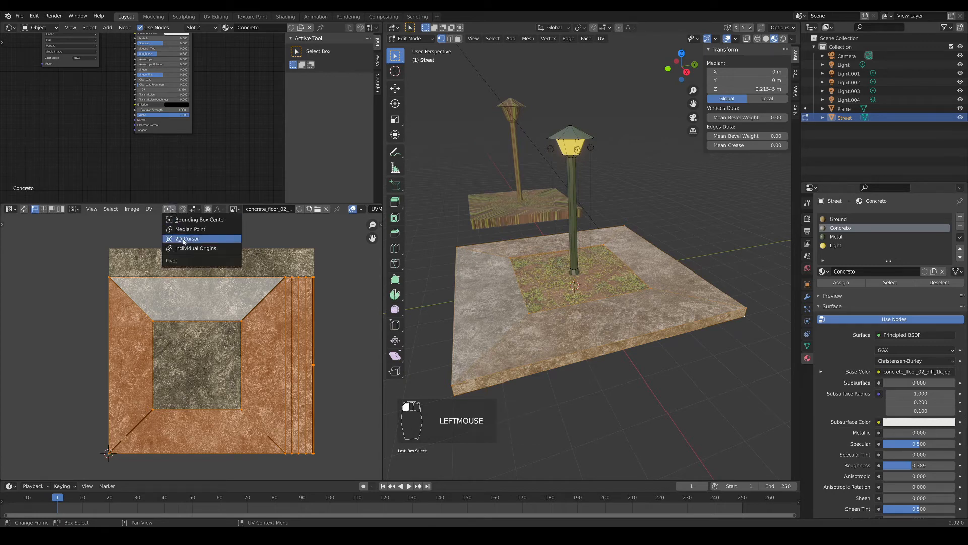
{"action": "left_click", "coordinate": [204, 243]}
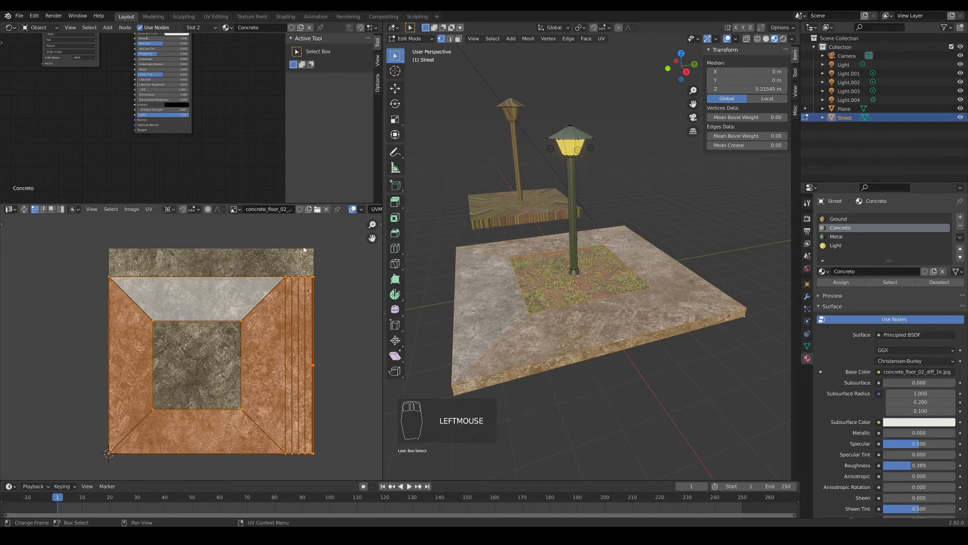
{"action": "key", "text": "s"}
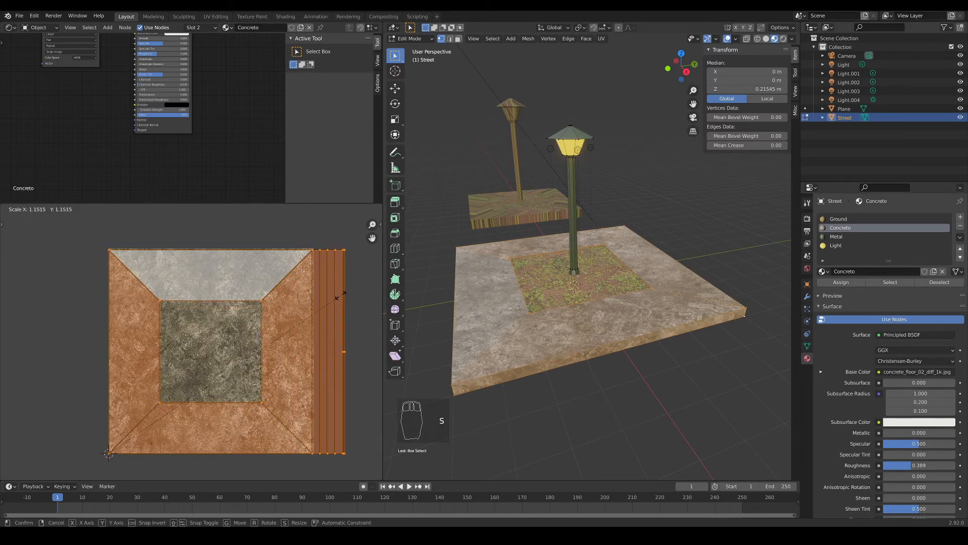
{"action": "left_click", "coordinate": [342, 297]}
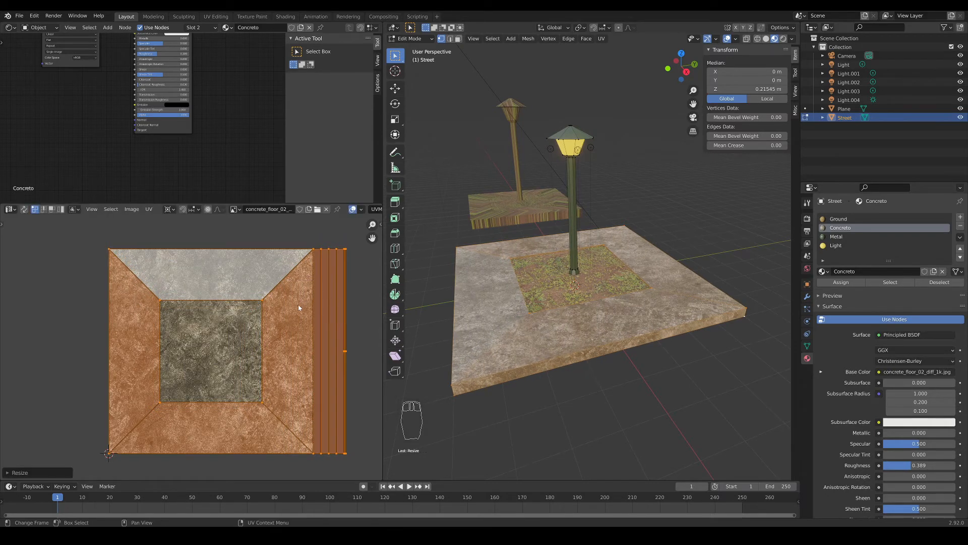
{"action": "middle_click_drag", "start_coordinate": [298, 304], "coordinate": [277, 311], "text": "shift"}
{"action": "scroll", "coordinate": [255, 316], "scroll_direction": "down", "scroll_amount": 1}
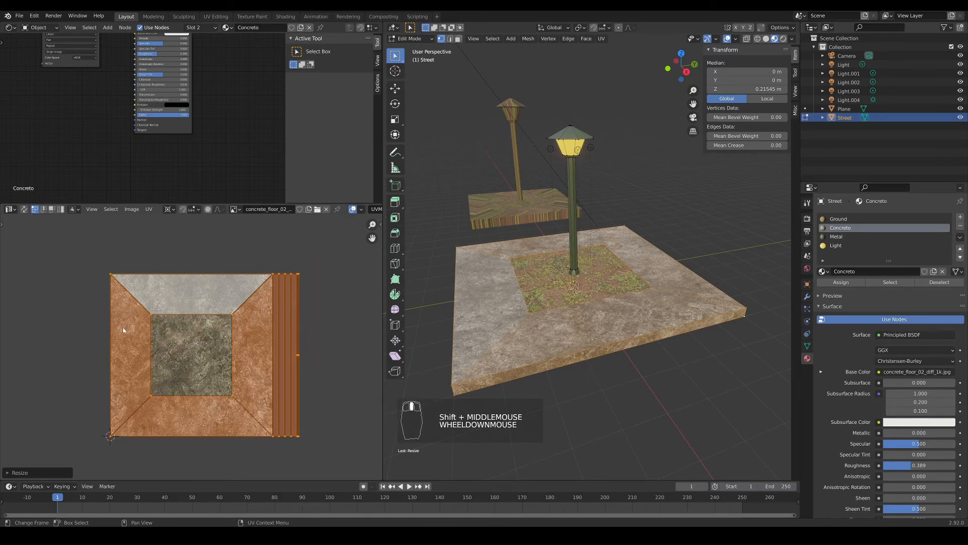
{"action": "scroll", "coordinate": [218, 333], "scroll_direction": "down", "scroll_amount": 2}
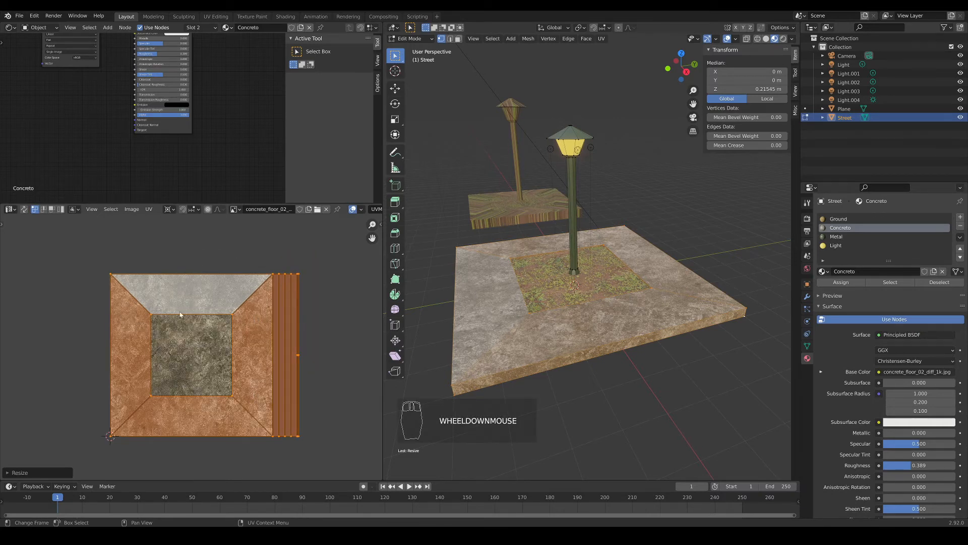
{"action": "scroll", "coordinate": [285, 280], "scroll_direction": "up", "scroll_amount": 2}
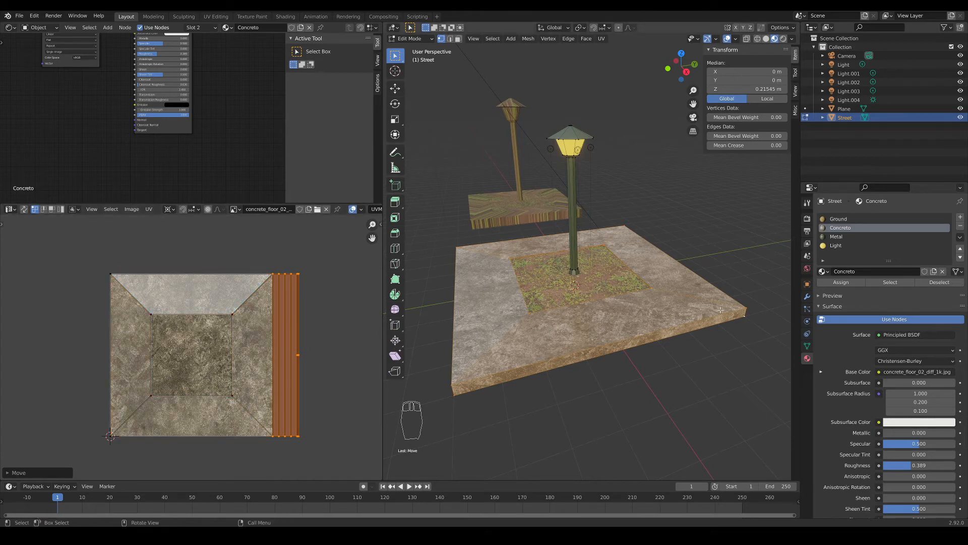
- Select the edge loop running through one corner of the concrete plate and mark it as a seam
{"action": "middle_click_drag", "start_coordinate": [639, 325], "coordinate": [666, 285]}
{"action": "scroll", "coordinate": [567, 313], "scroll_direction": "up", "scroll_amount": 2}
{"action": "scroll", "coordinate": [667, 285], "scroll_direction": "up", "scroll_amount": 2}
{"action": "left_click", "coordinate": [558, 232], "text": "alt"}
{"action": "middle_click_drag", "start_coordinate": [557, 232], "coordinate": [592, 48]}
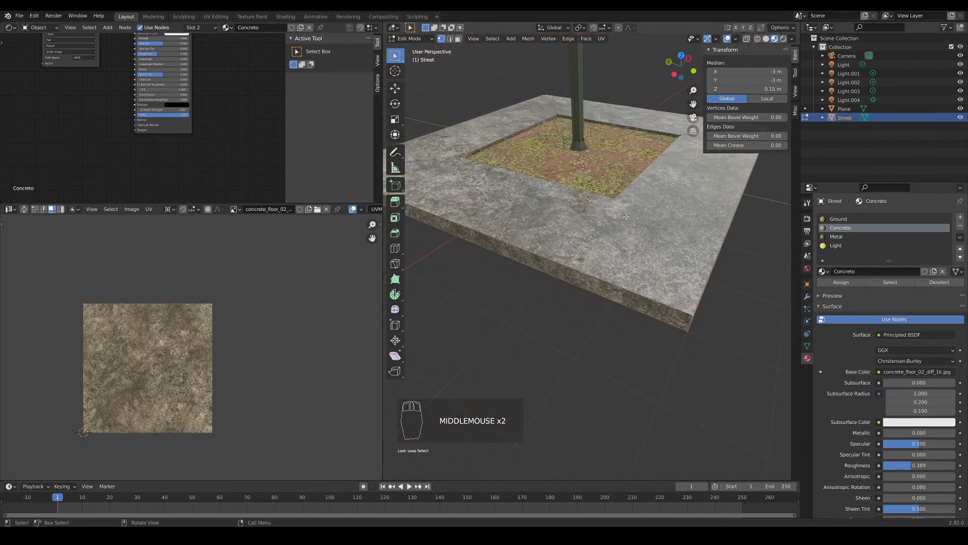
{"action": "key", "text": "ctrl+e"}
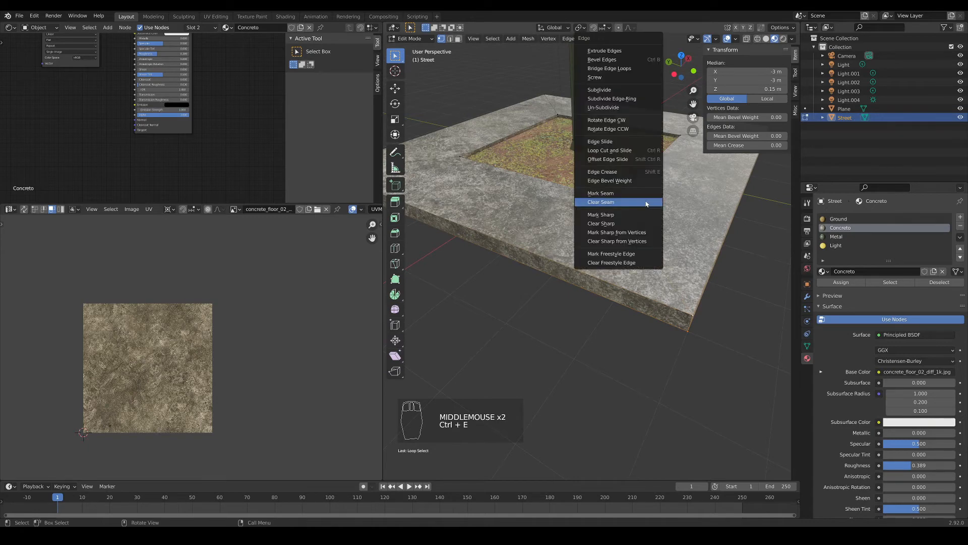
{"action": "left_click", "coordinate": [615, 194]}
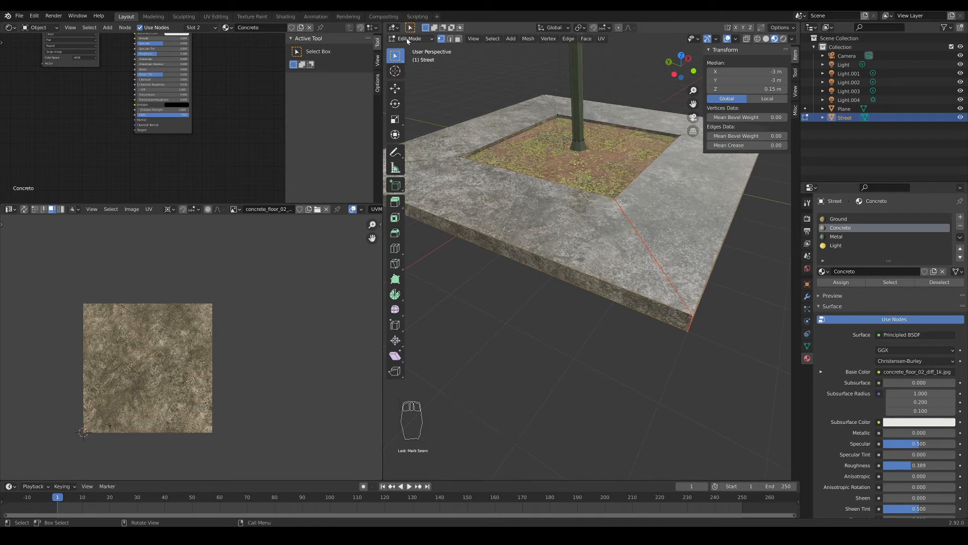
- Select the whole linked concrete plate and unwrap it with the Angle Based method
{"action": "middle_click_drag", "start_coordinate": [615, 273], "coordinate": [550, 260]}
{"action": "scroll", "coordinate": [519, 247], "scroll_direction": "up", "scroll_amount": 1}
{"action": "scroll", "coordinate": [519, 247], "scroll_direction": "down", "scroll_amount": 1}
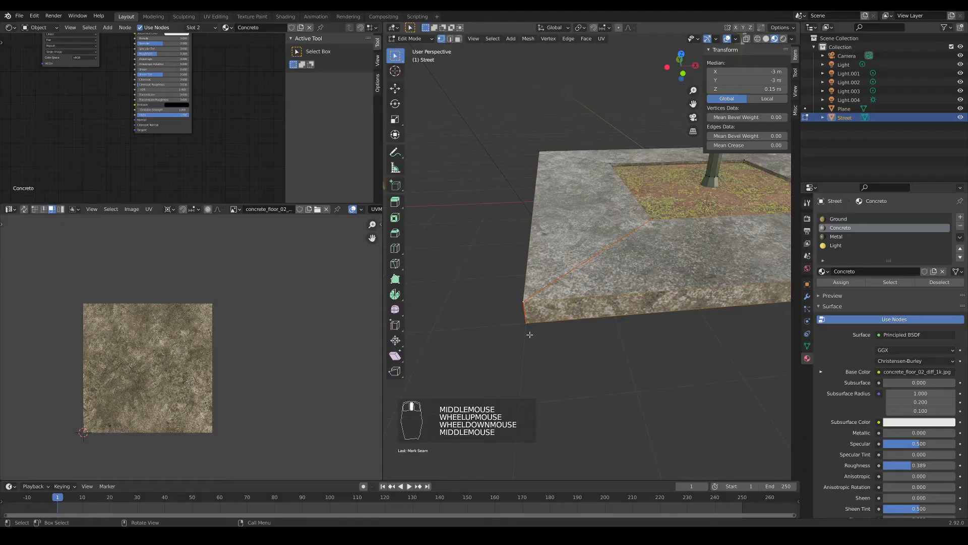
{"action": "middle_click_drag", "start_coordinate": [530, 335], "coordinate": [561, 264]}
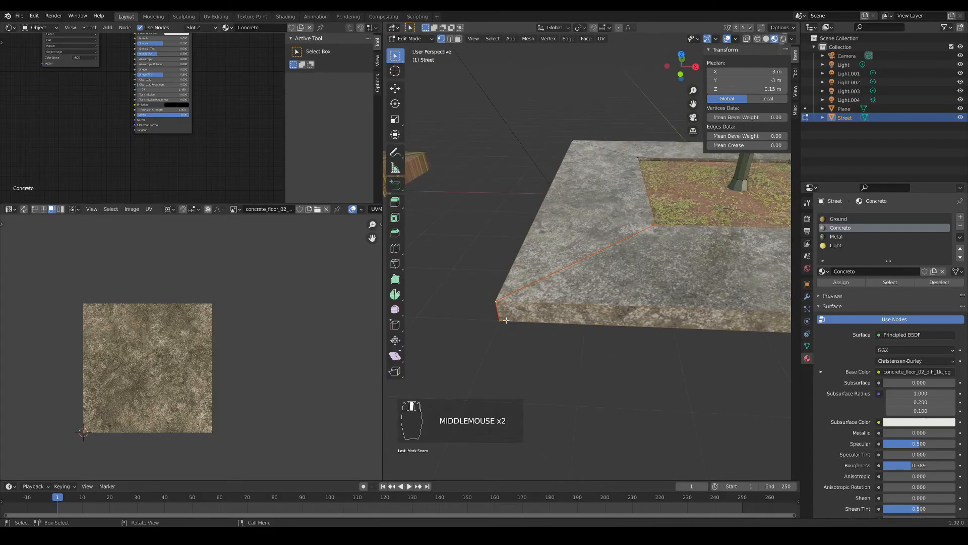
{"action": "key", "text": "u"}
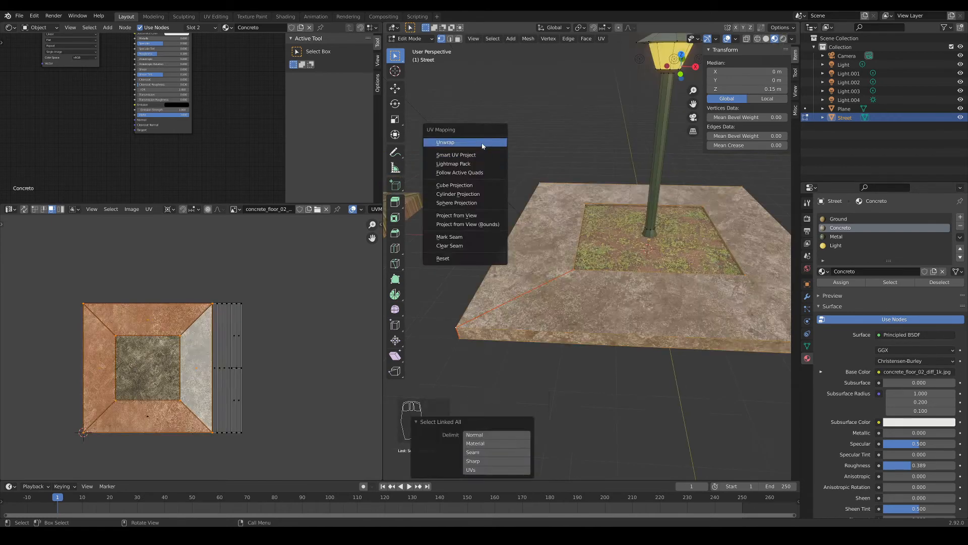
{"action": "left_click", "coordinate": [482, 145]}
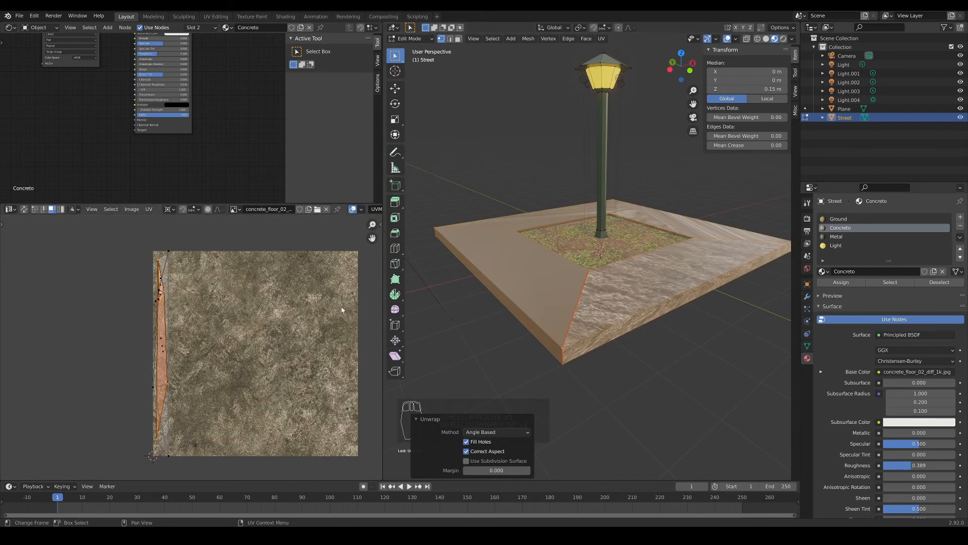
- Mark further edge loops of the concrete plate as seams and unwrap the mesh again
{"action": "left_click", "coordinate": [505, 303], "text": "alt"}
{"action": "middle_click_drag", "start_coordinate": [525, 303], "coordinate": [575, 267]}
{"action": "key", "text": "ctrl+e"}
{"action": "key", "text": "a"}
{"action": "key", "text": "u"}
{"action": "scroll", "coordinate": [232, 348], "scroll_direction": "down", "scroll_amount": 2}
{"action": "key", "text": "ctrl+e"}
{"action": "key", "text": "a"}
{"action": "key", "text": "u"}
- Make the Metal material slot active and return to Edit Mode on the Street object, facing the lamp post
{"action": "scroll", "coordinate": [232, 348], "scroll_direction": "up", "scroll_amount": 3}
{"action": "scroll", "coordinate": [232, 322], "scroll_direction": "down", "scroll_amount": 2}
{"action": "left_click", "coordinate": [254, 391]}
{"action": "scroll", "coordinate": [153, 250], "scroll_direction": "up", "scroll_amount": 4}
{"action": "key", "text": "Tab"}
{"action": "middle_click_drag", "start_coordinate": [575, 303], "coordinate": [605, 222]}
{"action": "key", "text": "Tab"}
{"action": "left_click", "coordinate": [607, 251], "text": "alt"}
{"action": "key", "text": "ctrl+e"}
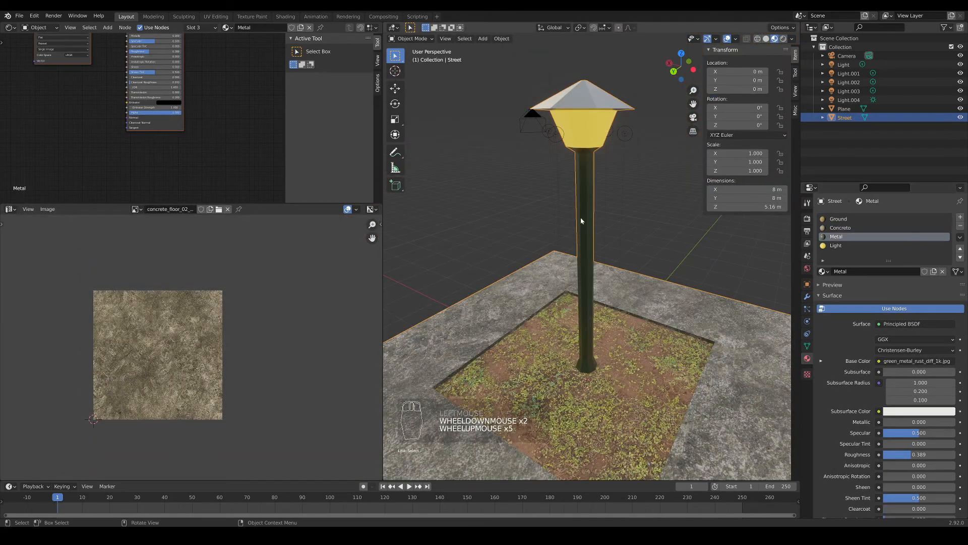
{"action": "middle_click_drag", "start_coordinate": [581, 220], "coordinate": [579, 226]}
{"action": "key", "text": "Tab"}
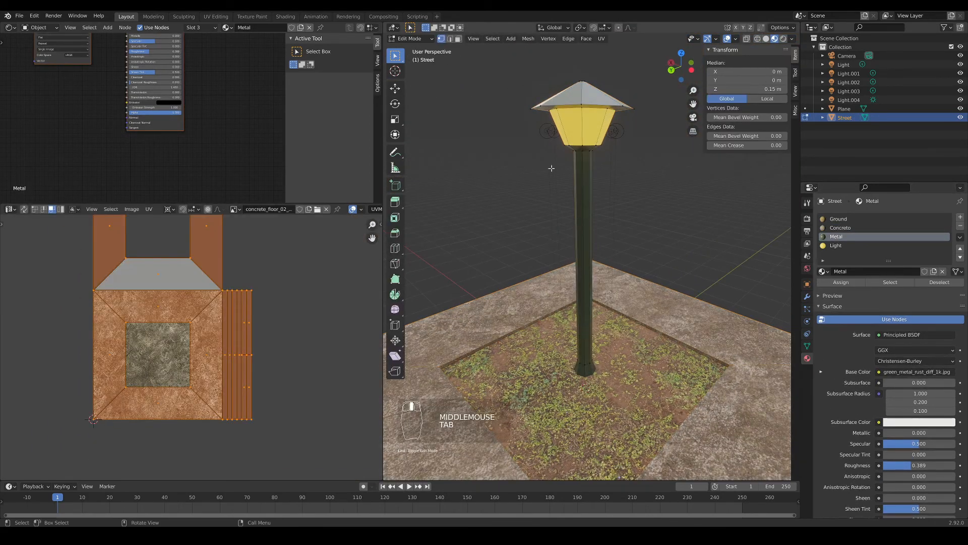
- Select only the Metal faces of the lamp and unwrap them with Smart UV Project at a 66° angle limit
{"action": "left_click", "coordinate": [591, 158]}
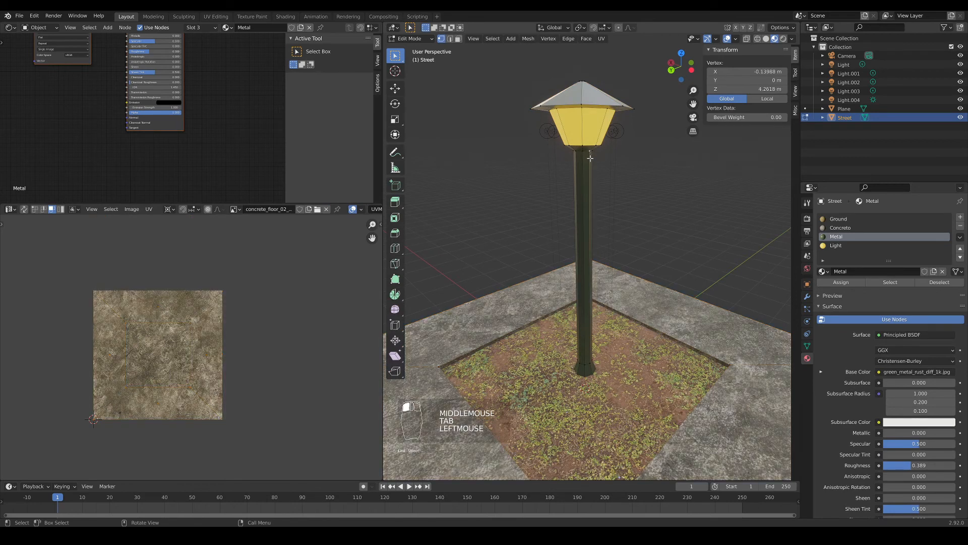
{"action": "left_click", "coordinate": [890, 282]}
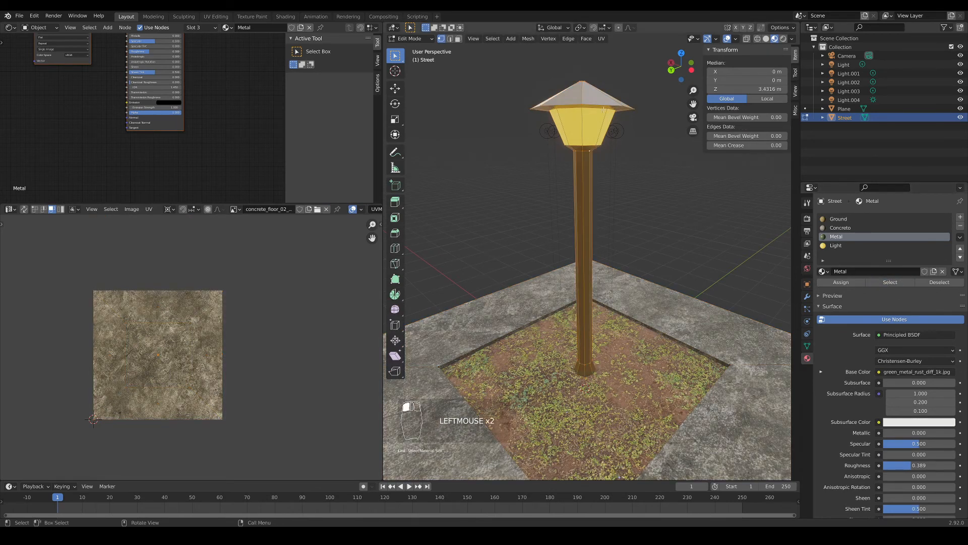
{"action": "middle_click_drag", "start_coordinate": [604, 109], "coordinate": [643, 193]}
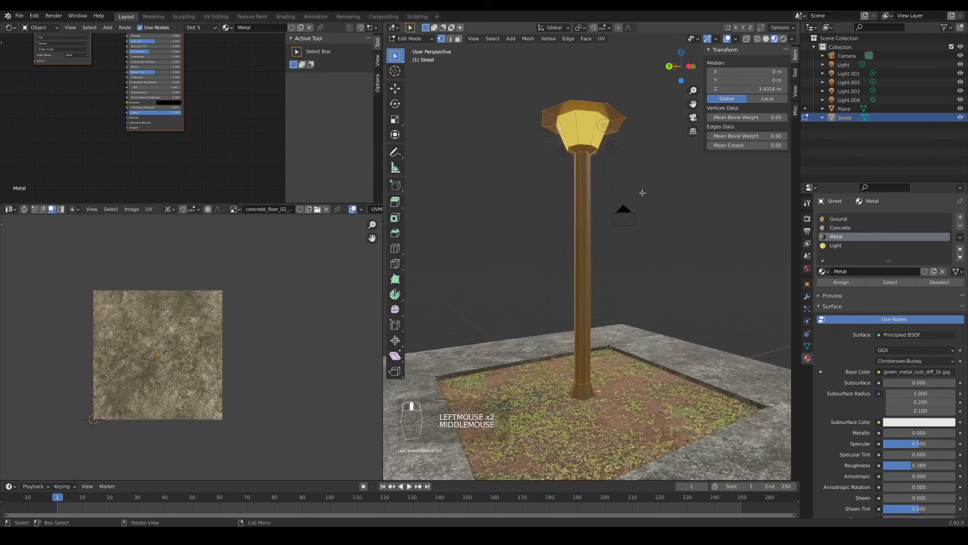
{"action": "key", "text": "u"}
{"action": "left_click", "coordinate": [621, 188]}
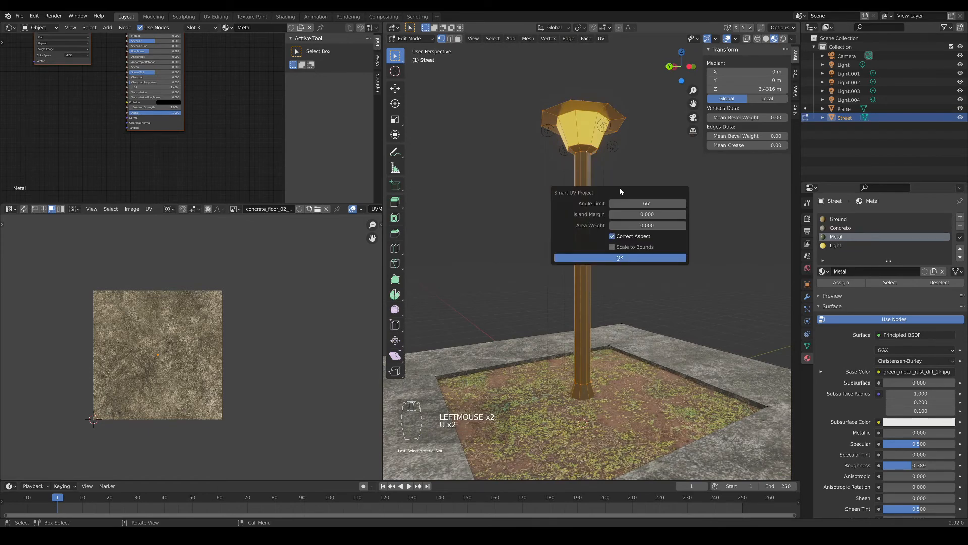
{"action": "left_click", "coordinate": [620, 258]}
{"action": "scroll", "coordinate": [225, 329], "scroll_direction": "up", "scroll_amount": 3}
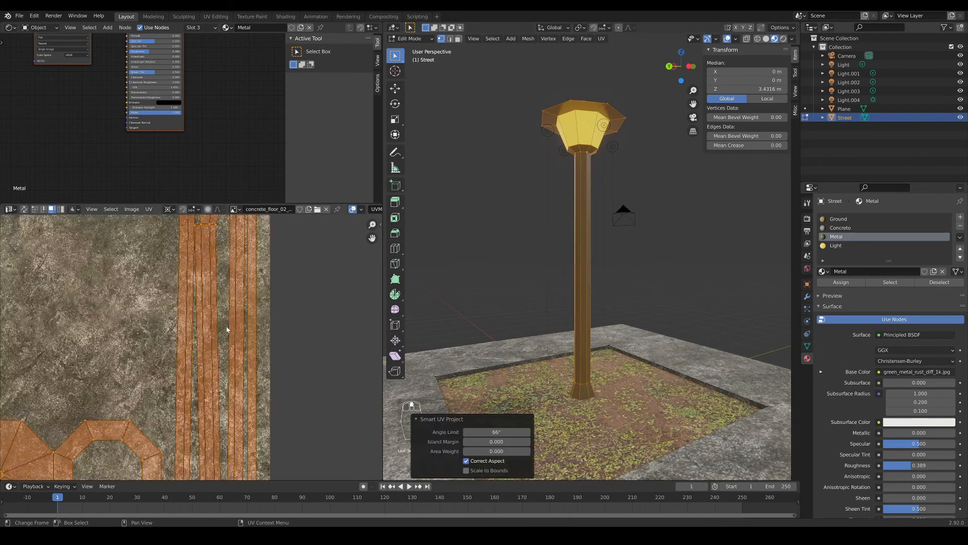
- Unwrap the lamp post's faces with Smart UV Project at a 45° angle limit
{"action": "scroll", "coordinate": [212, 333], "scroll_direction": "down", "scroll_amount": 3}
{"action": "scroll", "coordinate": [192, 339], "scroll_direction": "up", "scroll_amount": 4}
{"action": "scroll", "coordinate": [197, 330], "scroll_direction": "down", "scroll_amount": 5}
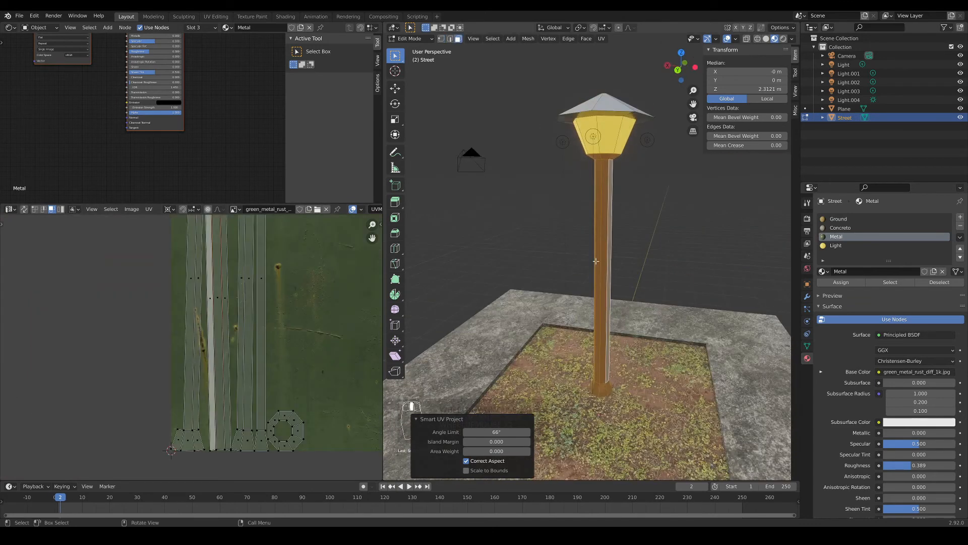
{"action": "key", "text": "u"}
{"action": "left_click", "coordinate": [596, 262]}
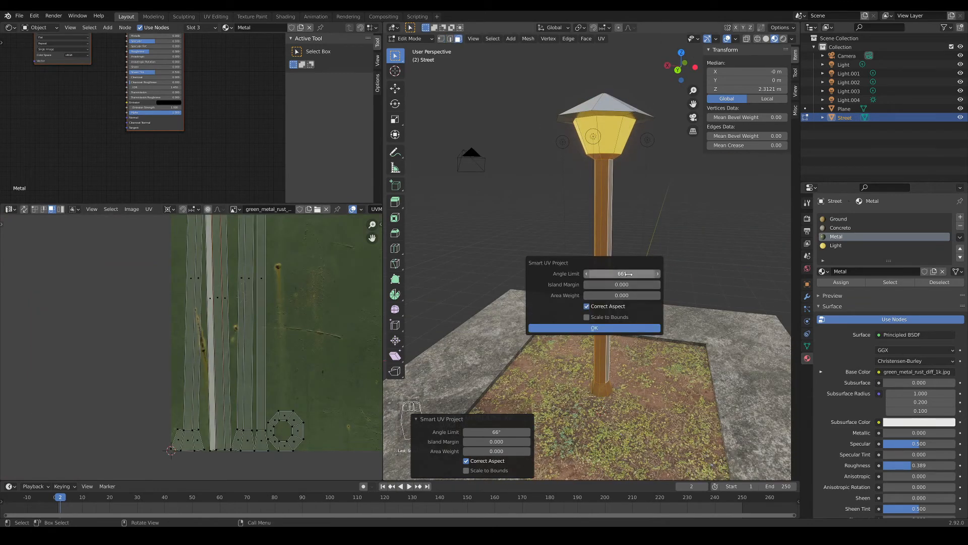
{"action": "left_click", "coordinate": [621, 274]}
{"action": "type", "text": "55d"}
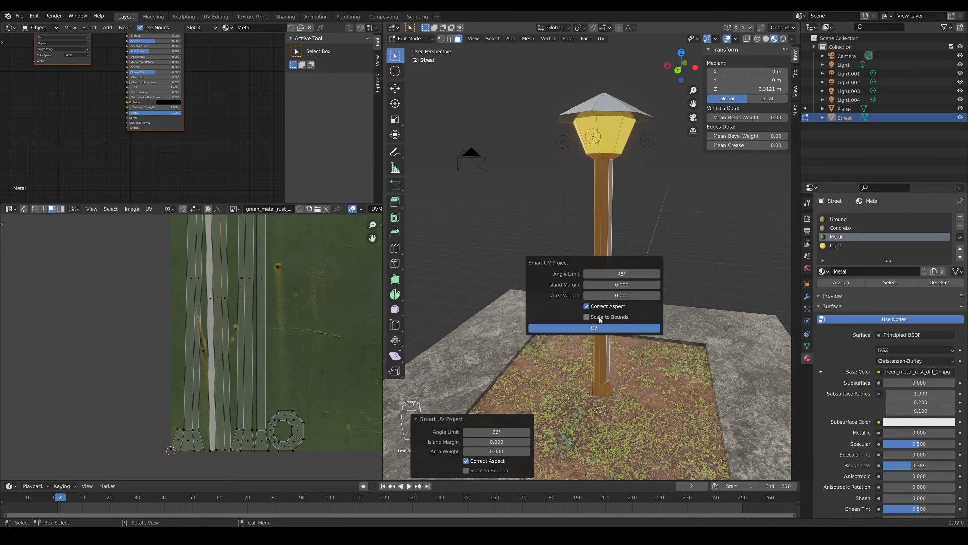
{"action": "left_click", "coordinate": [594, 328]}
{"action": "scroll", "coordinate": [297, 380], "scroll_direction": "down", "scroll_amount": 3}
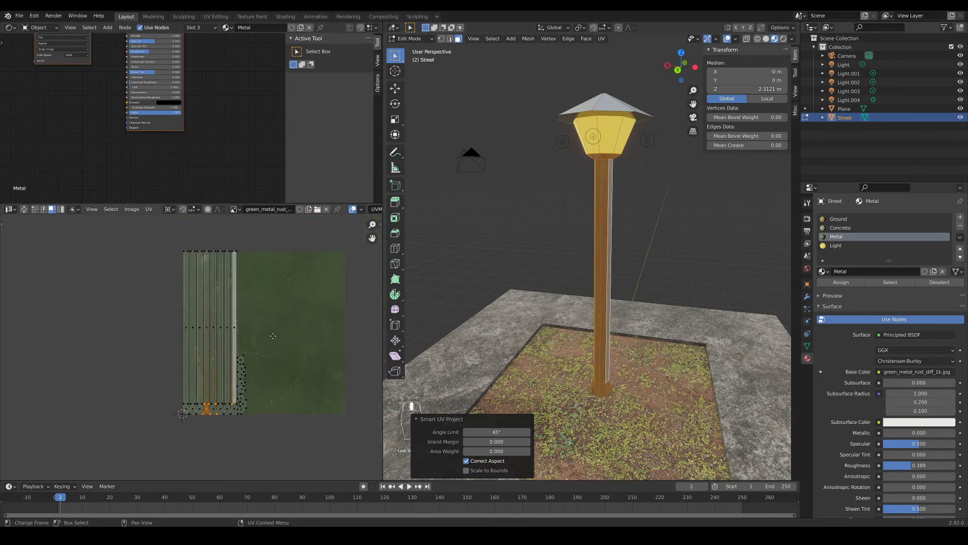
- Select all faces of the Metal material, including the lamp roof, and unwrap them with Smart UV Project at 45°
{"action": "key", "text": "Tab"}
{"action": "middle_click_drag", "start_coordinate": [612, 262], "coordinate": [695, 230]}
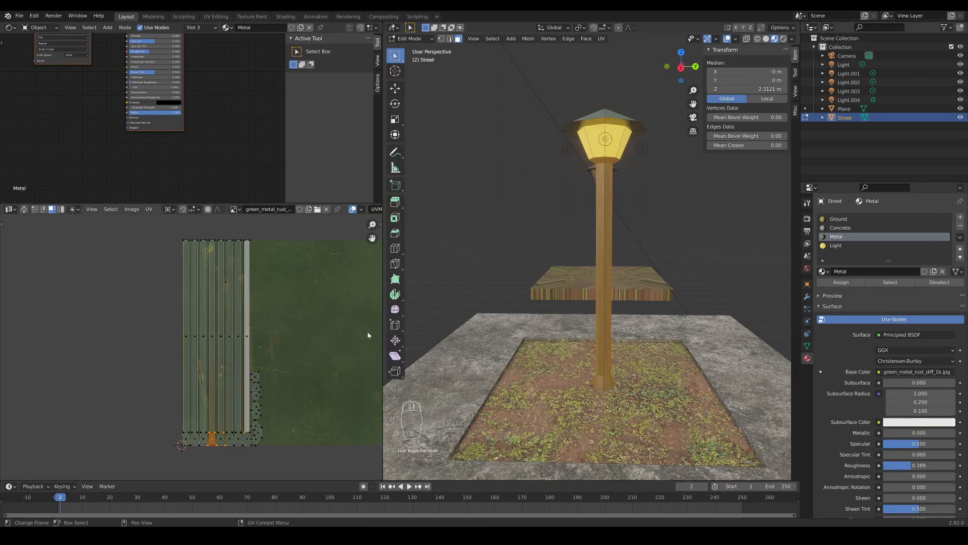
{"action": "scroll", "coordinate": [326, 323], "scroll_direction": "down", "scroll_amount": 3}
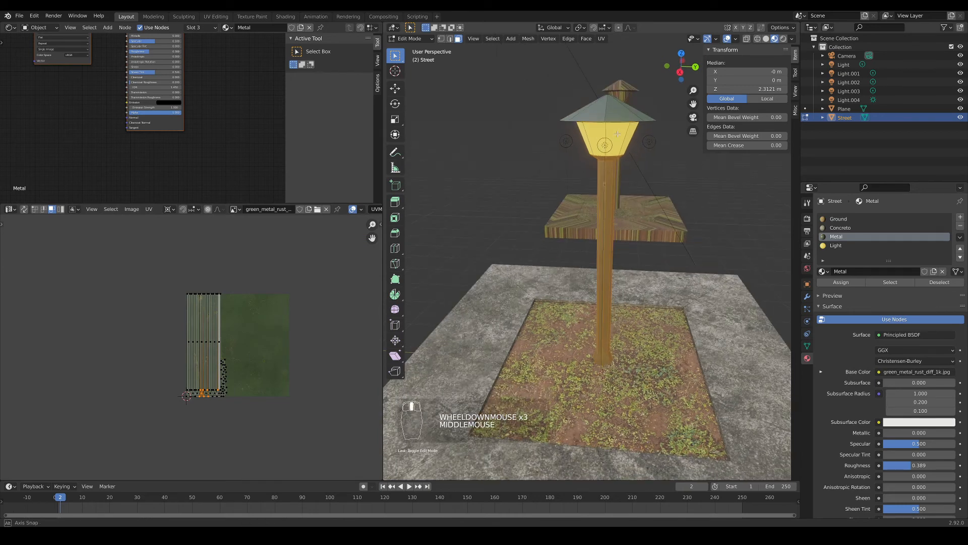
{"action": "middle_click_drag", "start_coordinate": [622, 114], "coordinate": [626, 147]}
{"action": "left_click", "coordinate": [890, 282]}
{"action": "left_click", "coordinate": [890, 282]}
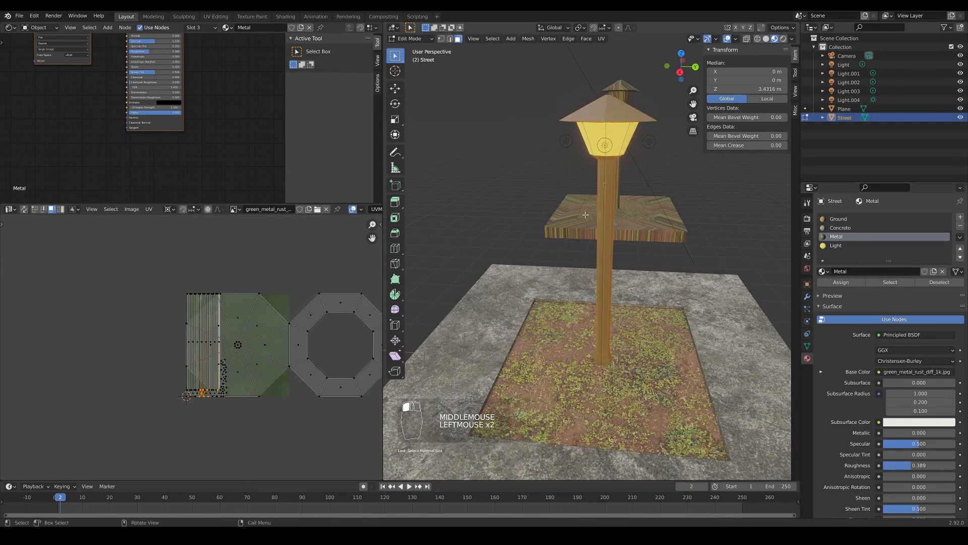
{"action": "key", "text": "u"}
{"action": "left_click", "coordinate": [595, 209]}
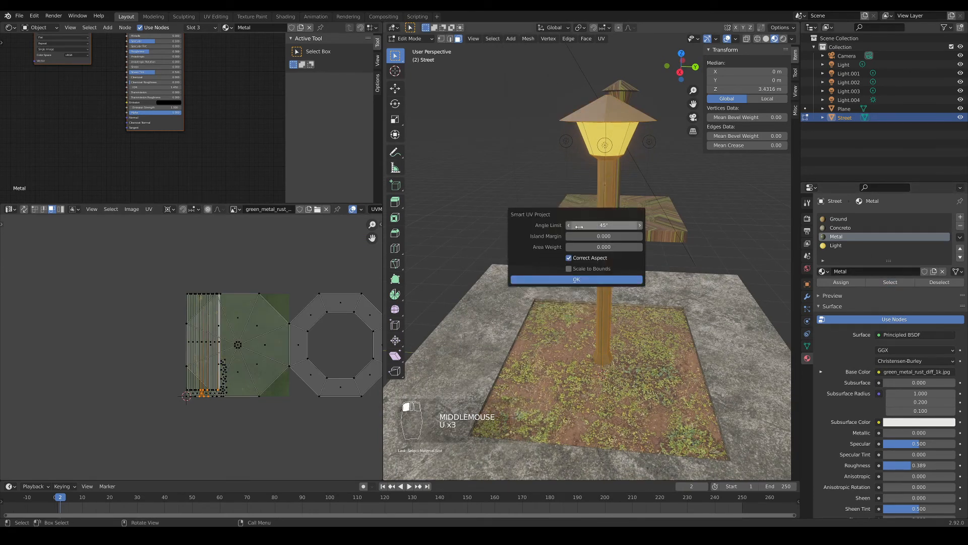
{"action": "left_click", "coordinate": [573, 278]}
- Select all the Metal UV islands and scale them up to about three times their size
{"action": "key", "text": "a"}
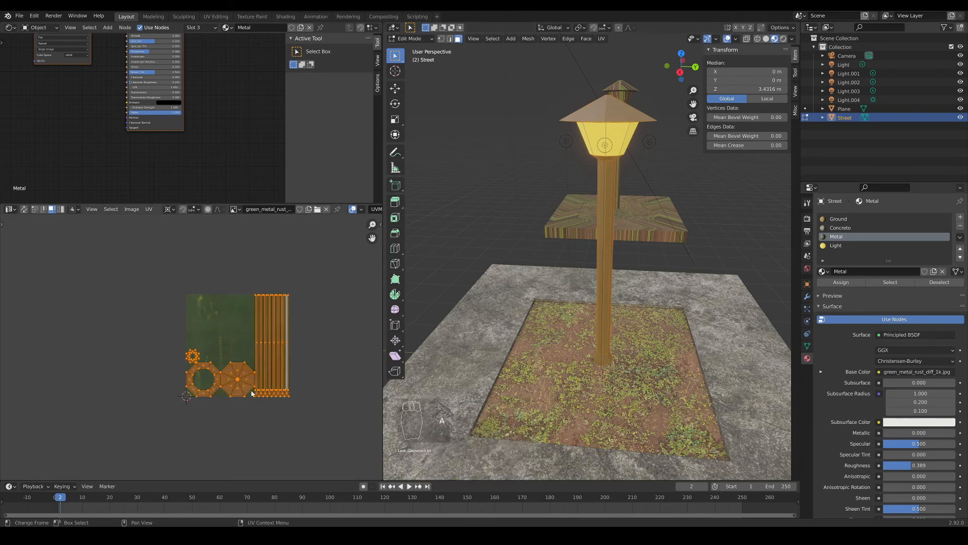
{"action": "scroll", "coordinate": [310, 347], "scroll_direction": "down", "scroll_amount": 1}
{"action": "middle_click_drag", "start_coordinate": [232, 373], "coordinate": [196, 373], "text": "shift"}
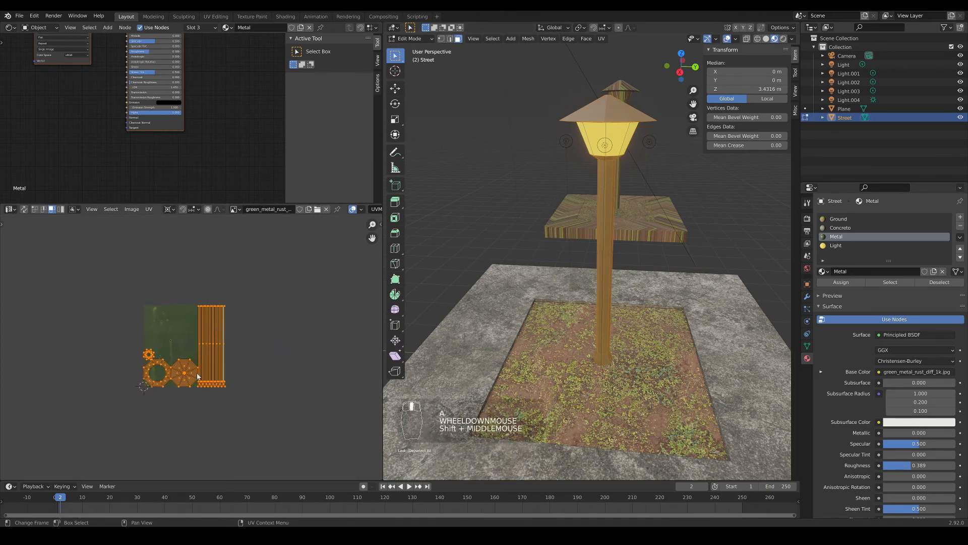
{"action": "key", "text": "s"}
{"action": "left_click", "coordinate": [278, 348]}
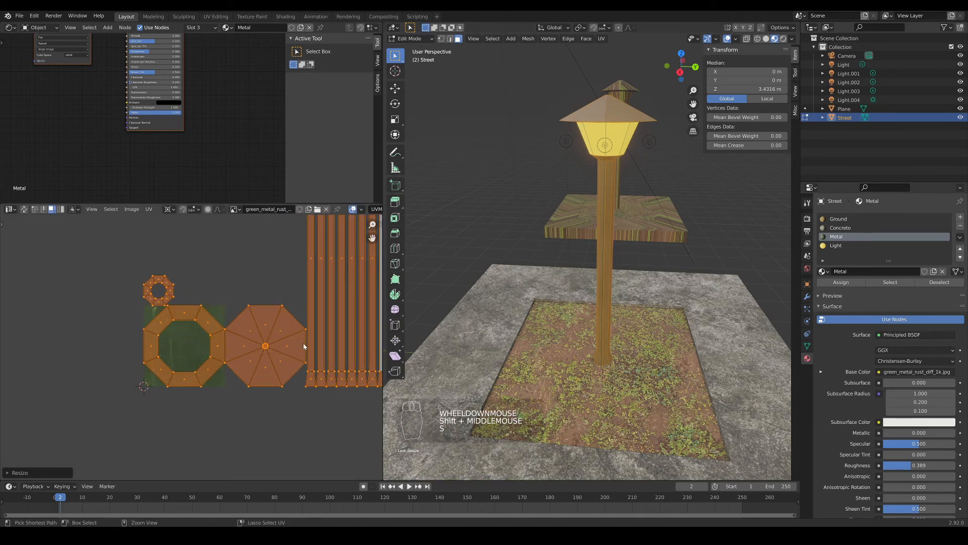
- Inspect the metal texture on the lamp post in Object Mode and compare it with the UV layout
{"action": "key", "text": "Tab"}
{"action": "middle_click_drag", "start_coordinate": [584, 277], "coordinate": [531, 244]}
{"action": "middle_click", "coordinate": [530, 244]}
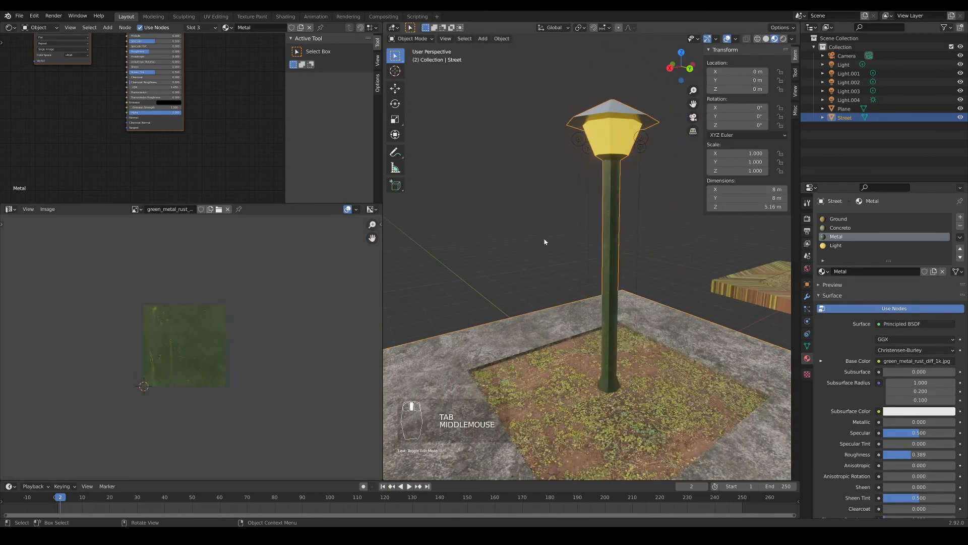
{"action": "key", "text": "Tab"}
{"action": "scroll", "coordinate": [307, 309], "scroll_direction": "down", "scroll_amount": 2}
{"action": "middle_click_drag", "start_coordinate": [236, 259], "coordinate": [219, 282], "text": "shift"}
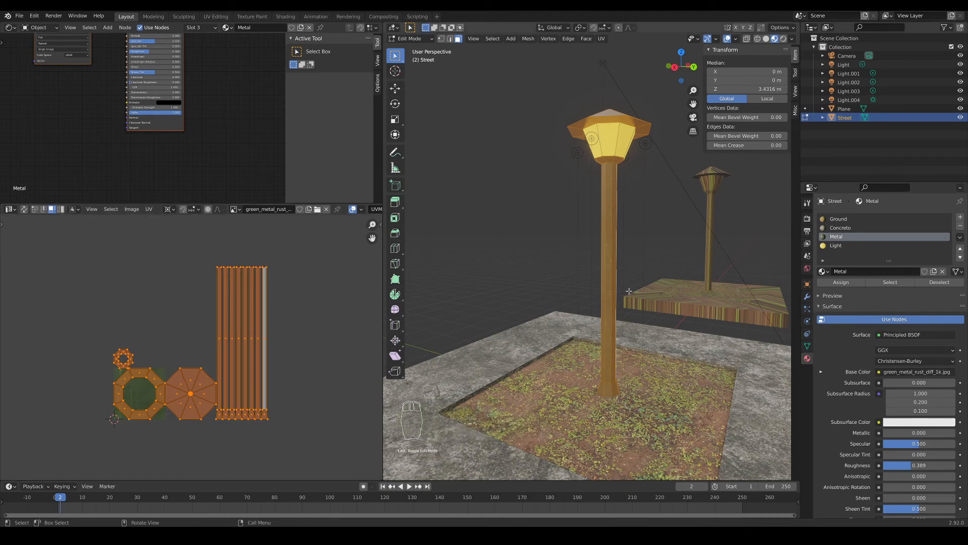
{"action": "scroll", "coordinate": [638, 212], "scroll_direction": "up", "scroll_amount": 1}
{"action": "key", "text": "Tab"}
{"action": "middle_click_drag", "start_coordinate": [638, 211], "coordinate": [575, 139], "text": "shift"}
{"action": "scroll", "coordinate": [594, 205], "scroll_direction": "up", "scroll_amount": 2}
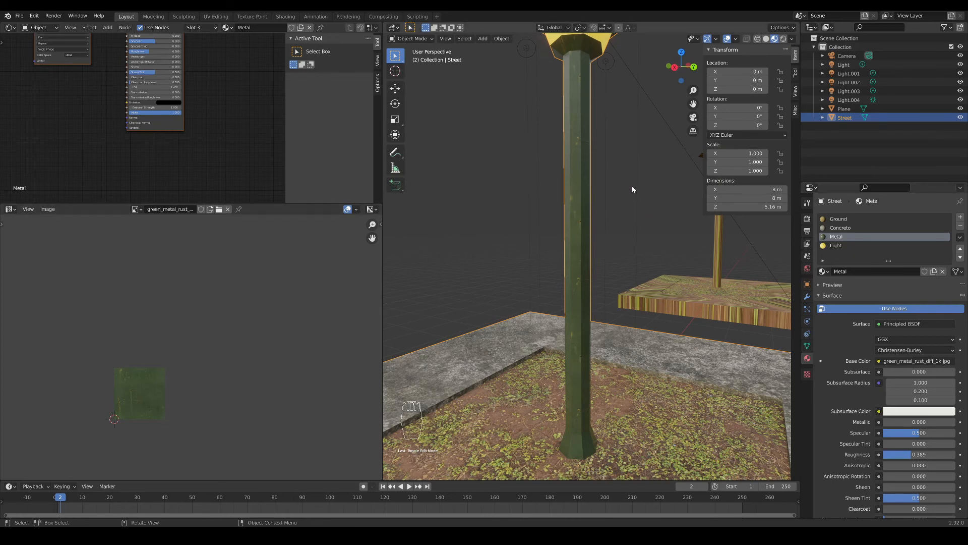
{"action": "scroll", "coordinate": [585, 146], "scroll_direction": "down", "scroll_amount": 2}
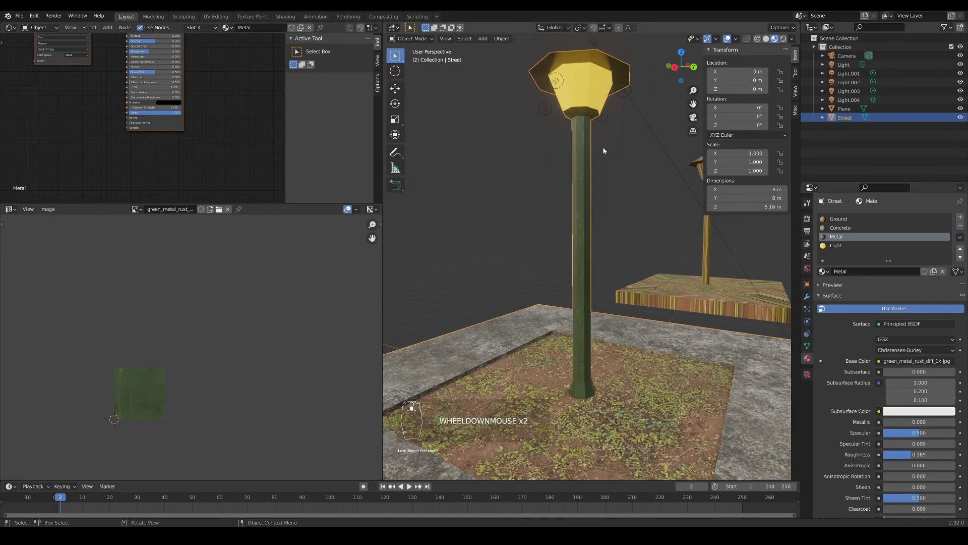
- Select the linked UV strips of the lamp post and scale them down to about the height of the texture image
{"action": "left_click_drag", "start_coordinate": [174, 252], "coordinate": [339, 281]}
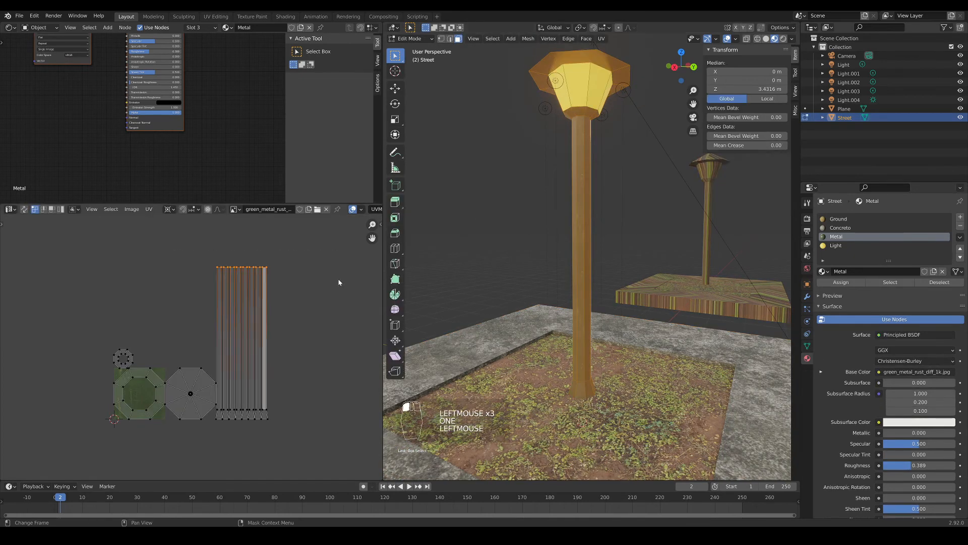
{"action": "key", "text": "ctrl+l"}
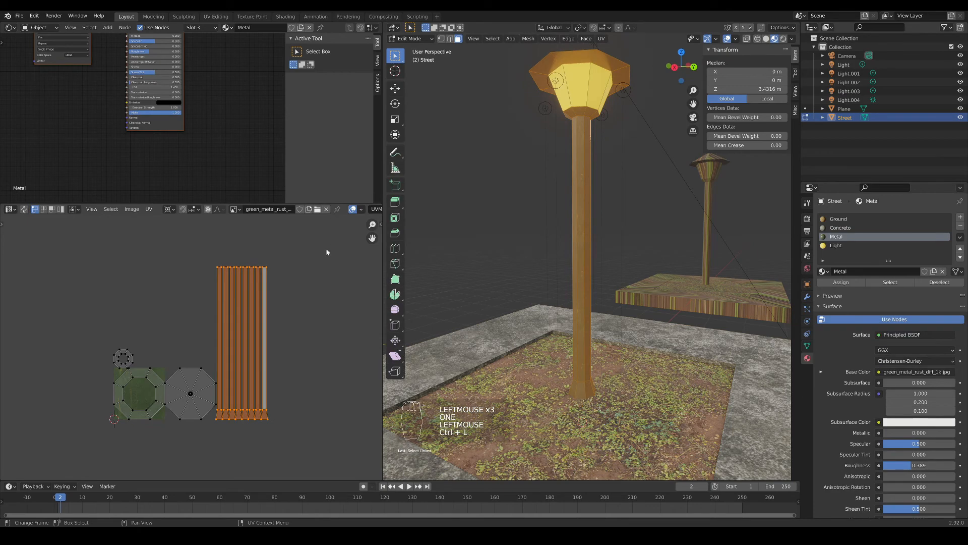
{"action": "key", "text": "s"}
- Examine the metal texture along the lamp post and roof from several angles in Object Mode
{"action": "scroll", "coordinate": [622, 177], "scroll_direction": "up", "scroll_amount": 4}
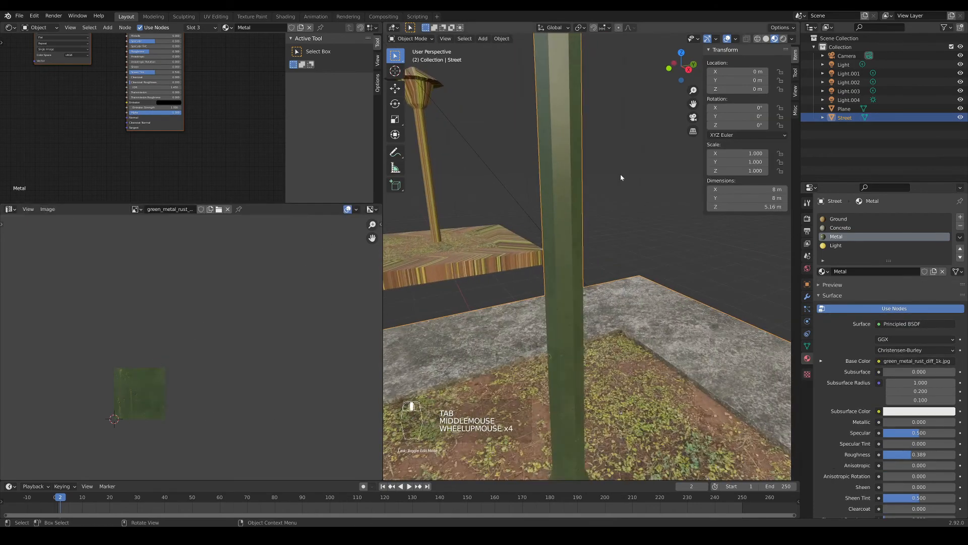
{"action": "middle_click_drag", "start_coordinate": [519, 242], "coordinate": [605, 227], "text": "shift"}
{"action": "scroll", "coordinate": [661, 167], "scroll_direction": "down", "scroll_amount": 2}
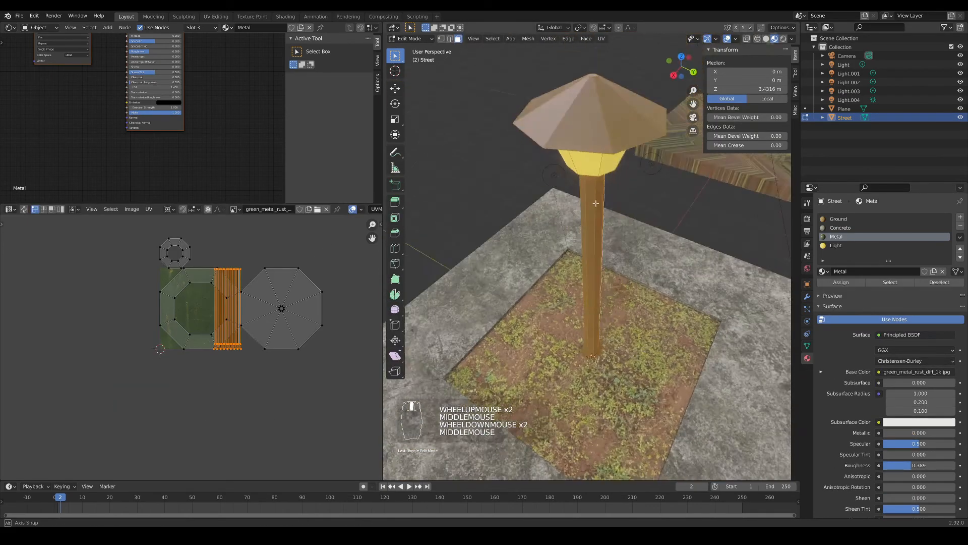
{"action": "middle_click_drag", "start_coordinate": [579, 252], "coordinate": [562, 227]}
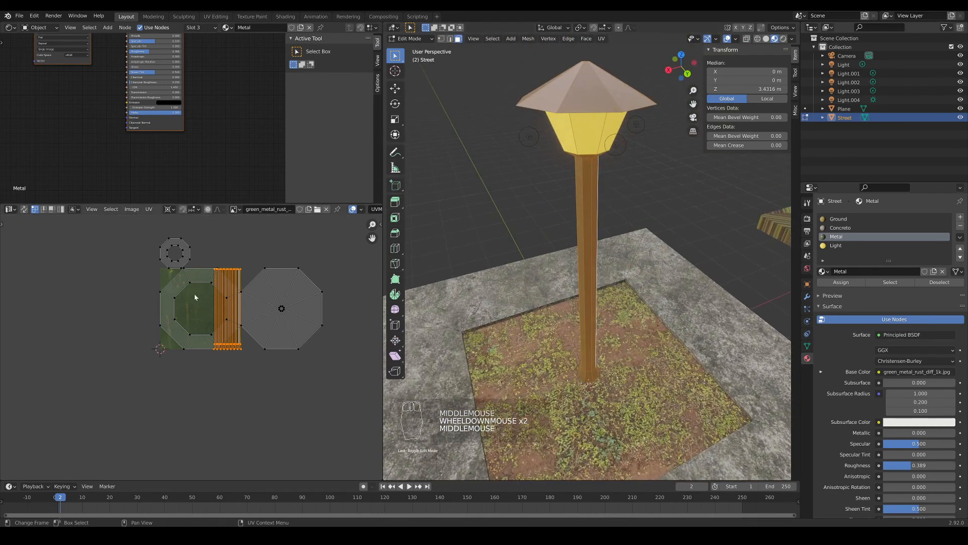
{"action": "scroll", "coordinate": [600, 199], "scroll_direction": "up", "scroll_amount": 3}
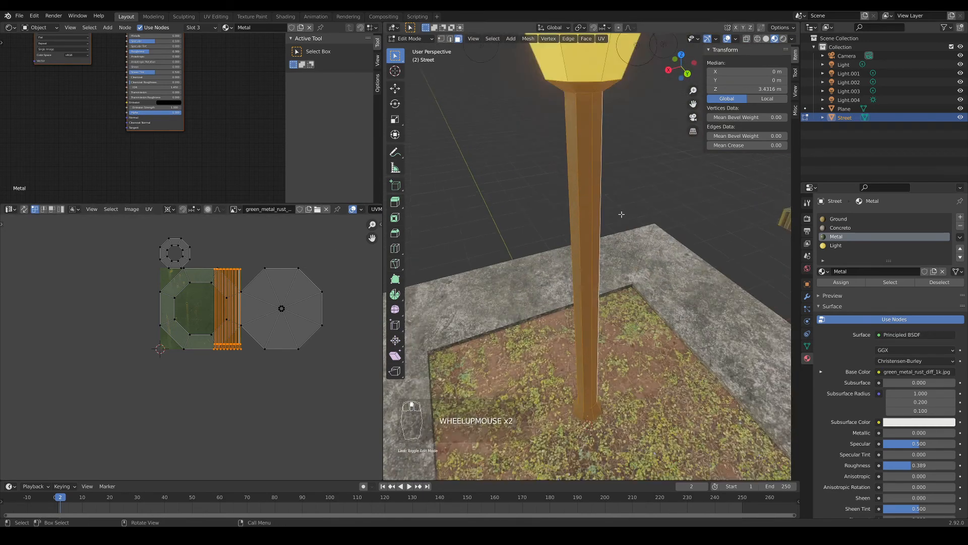
{"action": "scroll", "coordinate": [609, 252], "scroll_direction": "down", "scroll_amount": 3}
{"action": "key", "text": "Tab"}
{"action": "middle_click_drag", "start_coordinate": [609, 252], "coordinate": [734, 224]}
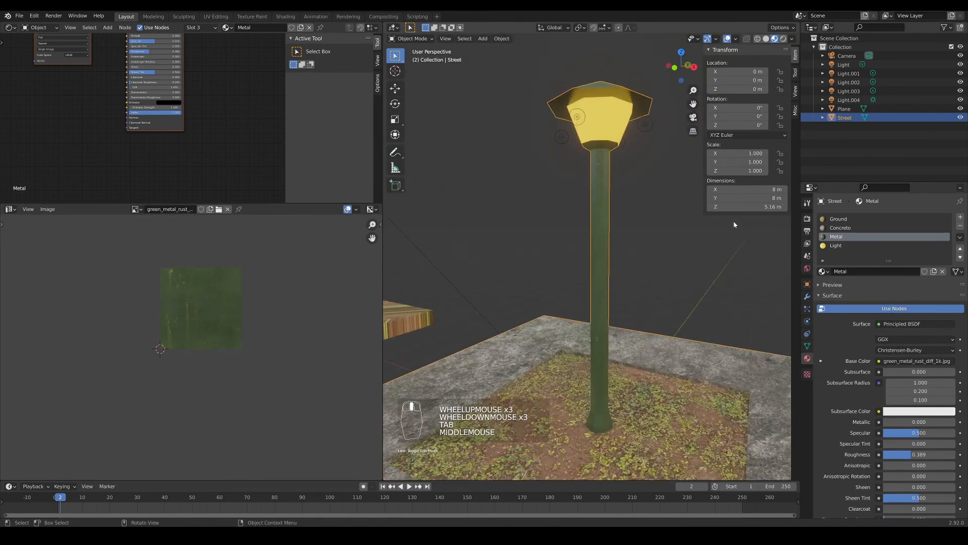
{"action": "scroll", "coordinate": [612, 237], "scroll_direction": "down", "scroll_amount": 2}
{"action": "middle_click_drag", "start_coordinate": [612, 237], "coordinate": [590, 236], "text": "shift"}
{"action": "middle_click_drag", "start_coordinate": [590, 236], "coordinate": [570, 235]}
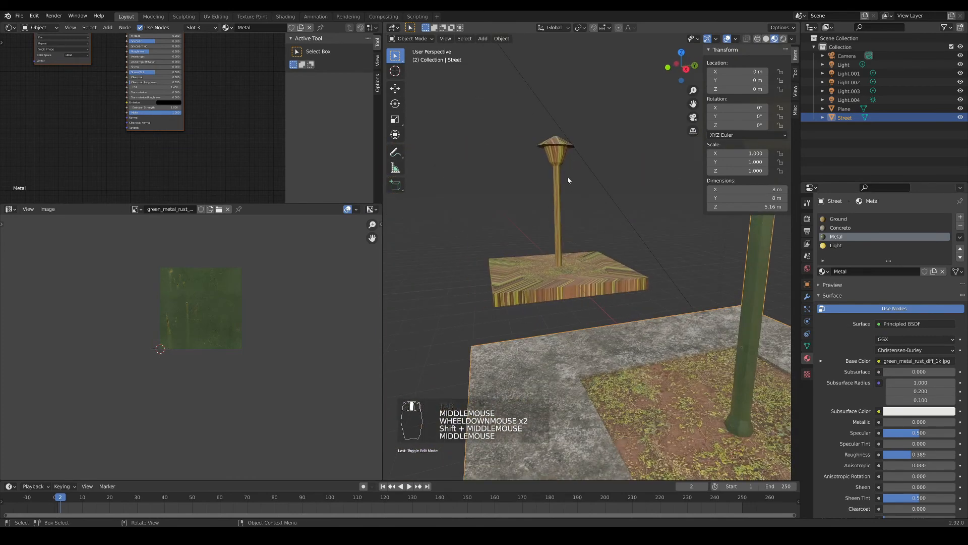
- Switch the 3D view to Wireframe shading and on to Rendered shading, framing the lit street lamp
{"action": "middle_click_drag", "start_coordinate": [580, 161], "coordinate": [612, 271], "text": "shift"}
{"action": "key", "text": "z"}
{"action": "left_click", "coordinate": [517, 252]}
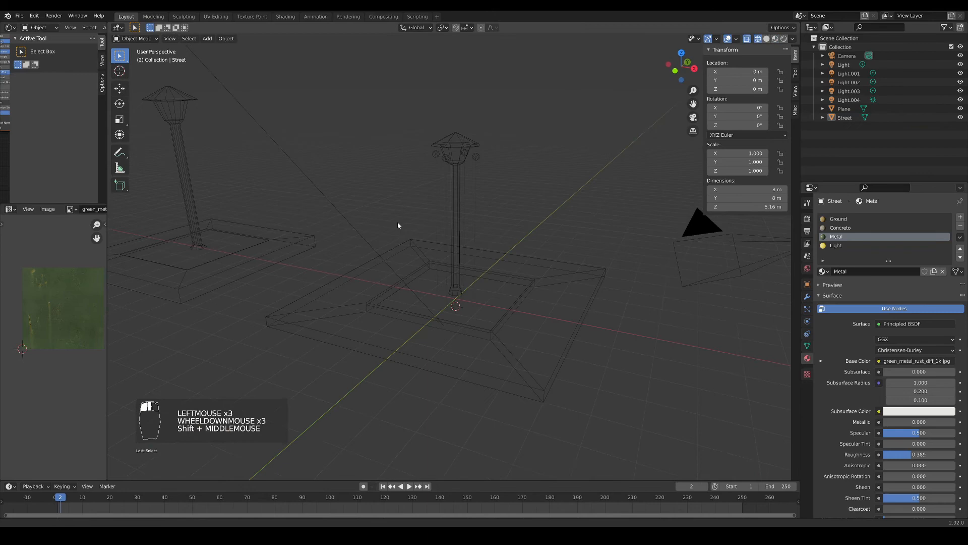
{"action": "middle_click_drag", "start_coordinate": [397, 223], "coordinate": [420, 241], "text": "shift"}
{"action": "key", "text": "z"}
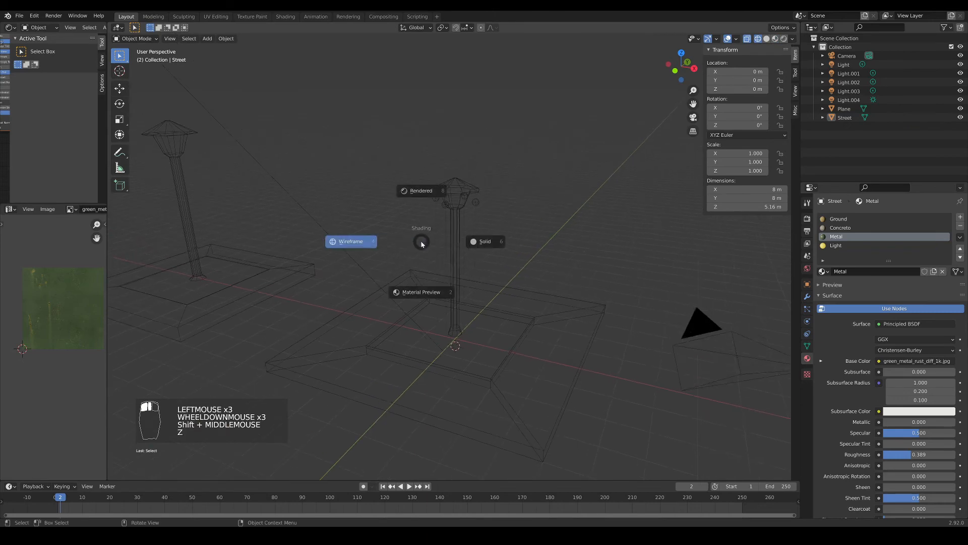
{"action": "left_click", "coordinate": [421, 194]}
{"action": "scroll", "coordinate": [529, 175], "scroll_direction": "up", "scroll_amount": 1}
{"action": "mouse_move", "coordinate": [469, 214]}
{"action": "middle_mouse_down", "text": "shift"}
{"action": "mouse_move", "coordinate": [499, 182]}
{"action": "mouse_move", "coordinate": [560, 170]}
{"action": "mouse_move", "coordinate": [557, 179]}
{"action": "mouse_move", "coordinate": [581, 159]}
{"action": "middle_mouse_up", "text": "shift"}
{"action": "scroll", "coordinate": [565, 171], "scroll_direction": "up", "scroll_amount": 1}
{"action": "scroll", "coordinate": [557, 179], "scroll_direction": "down", "scroll_amount": 1}
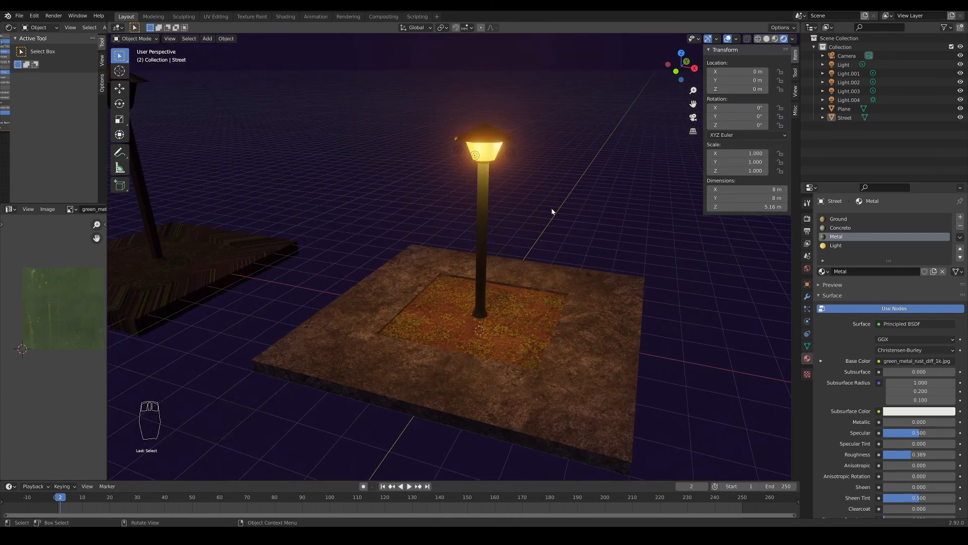
{"action": "middle_click_drag", "start_coordinate": [568, 222], "coordinate": [508, 151]}
- Select the Street object and save the scene file
{"action": "left_click", "coordinate": [519, 264]}
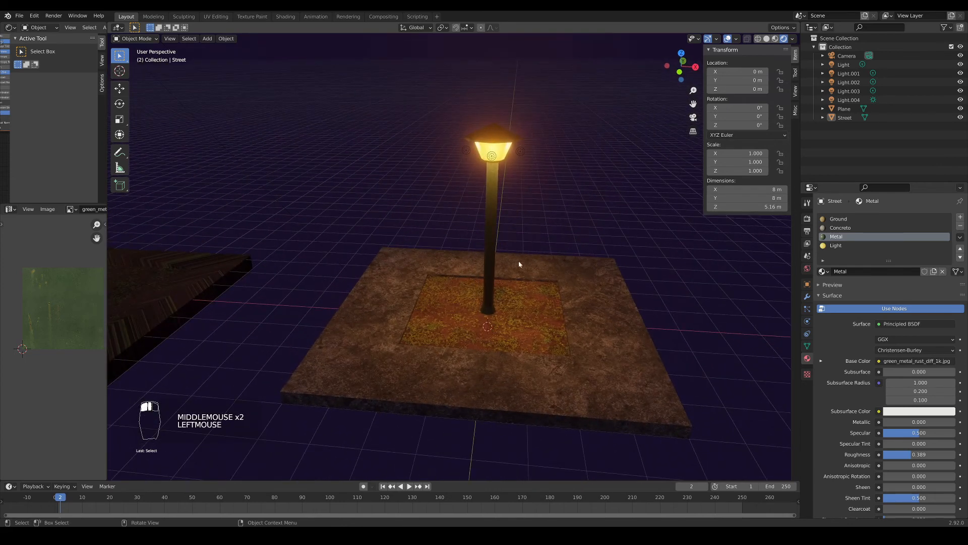
{"action": "left_click", "coordinate": [519, 263]}
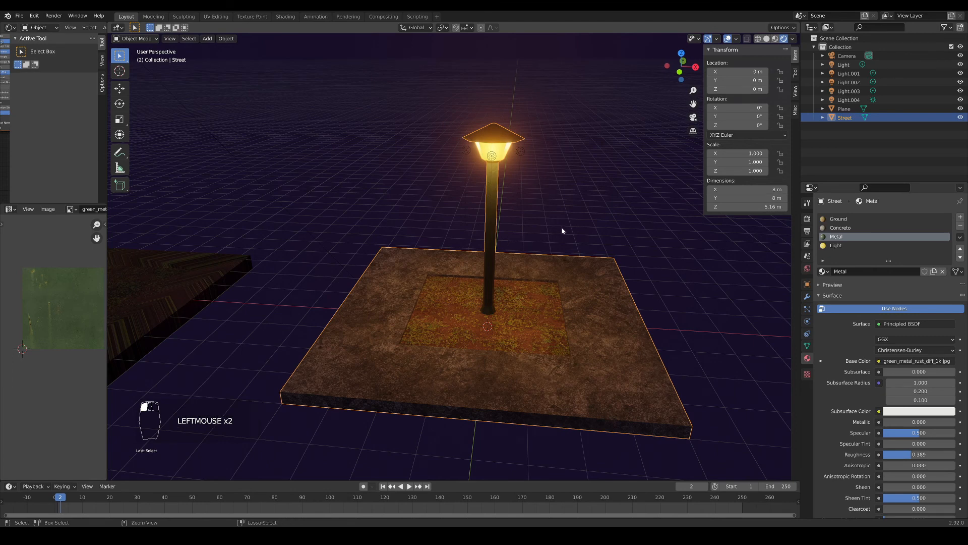
{"action": "key", "text": "ctrl+s"}
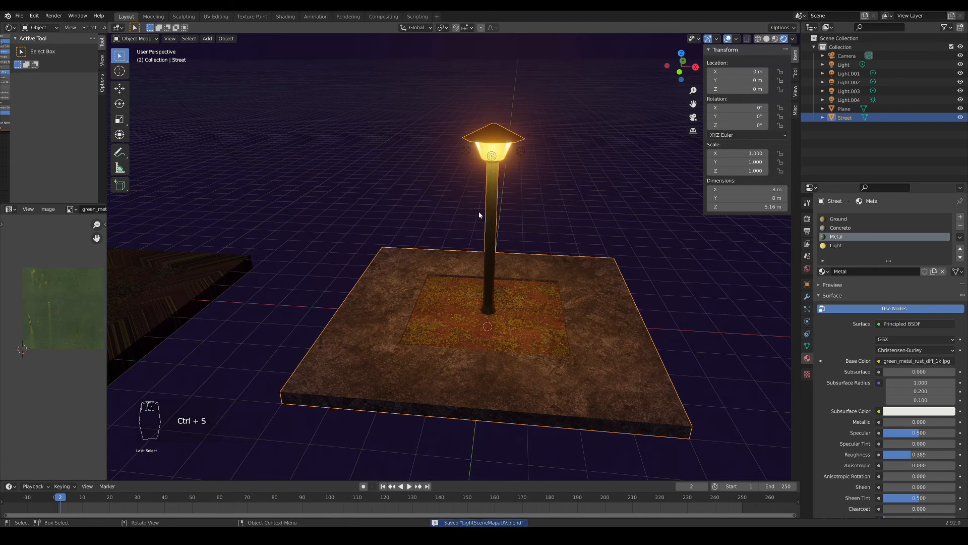